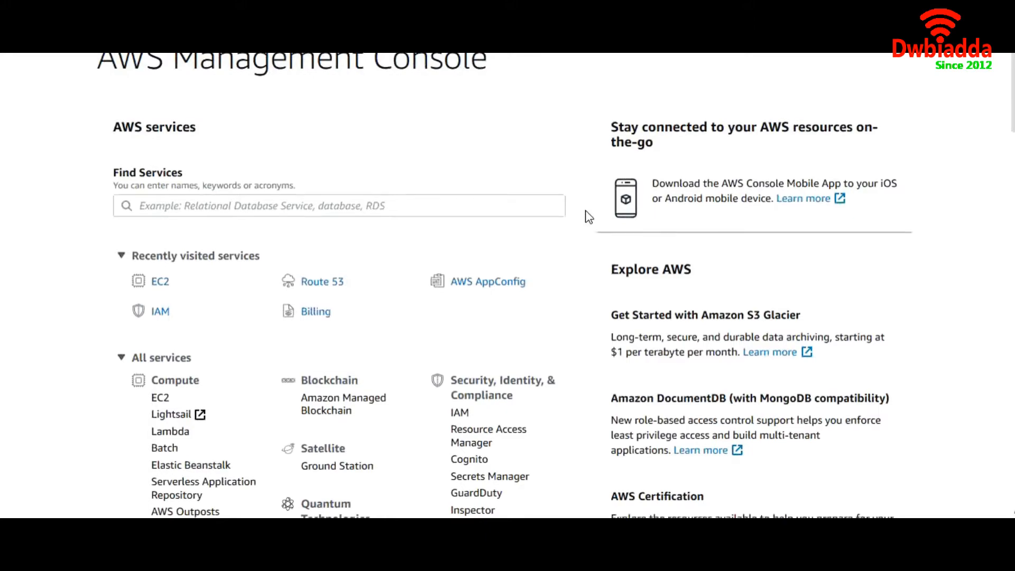
- Open Route 53 from the Networking & Content Delivery group in All services
scroll(588, 217, "down", 7)
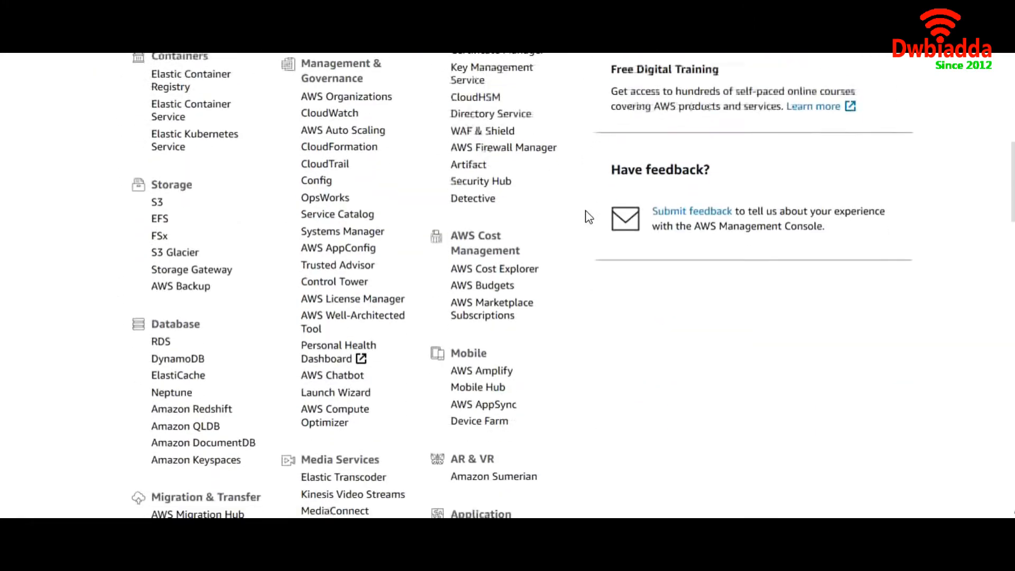
scroll(588, 217, "down", 1)
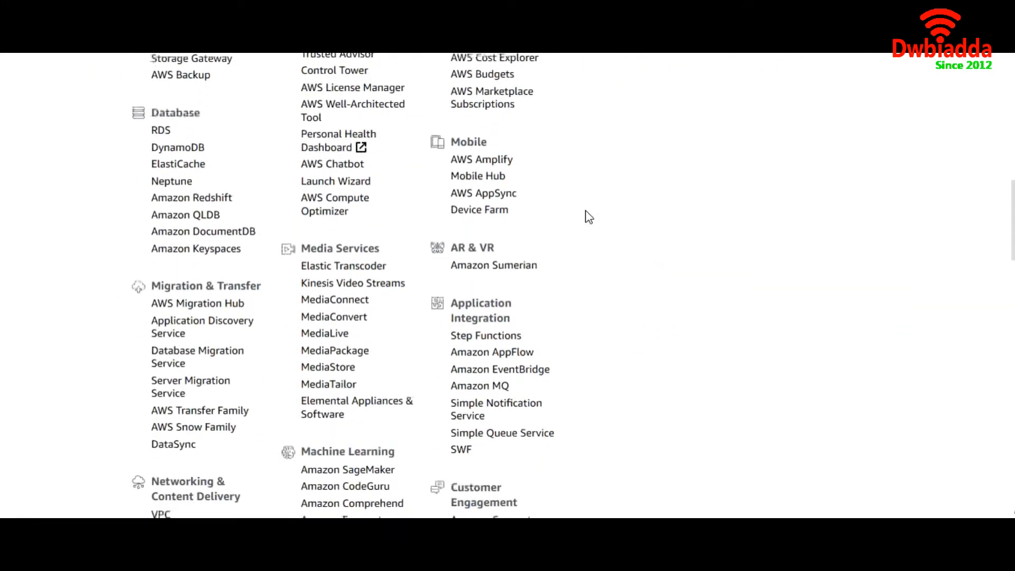
scroll(589, 216, "down", 6)
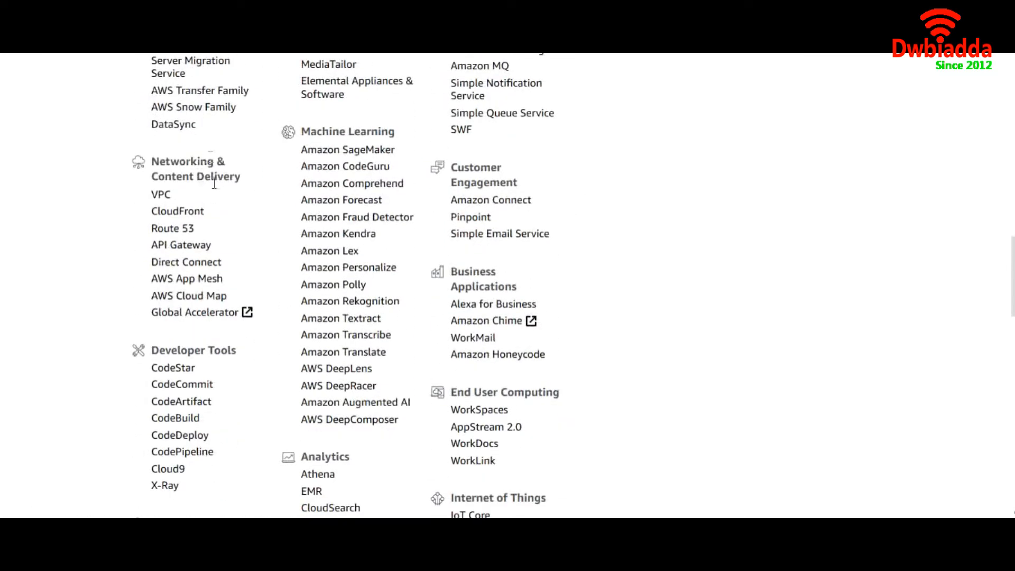
left_click(173, 228)
scroll(277, 349, "down", 3)
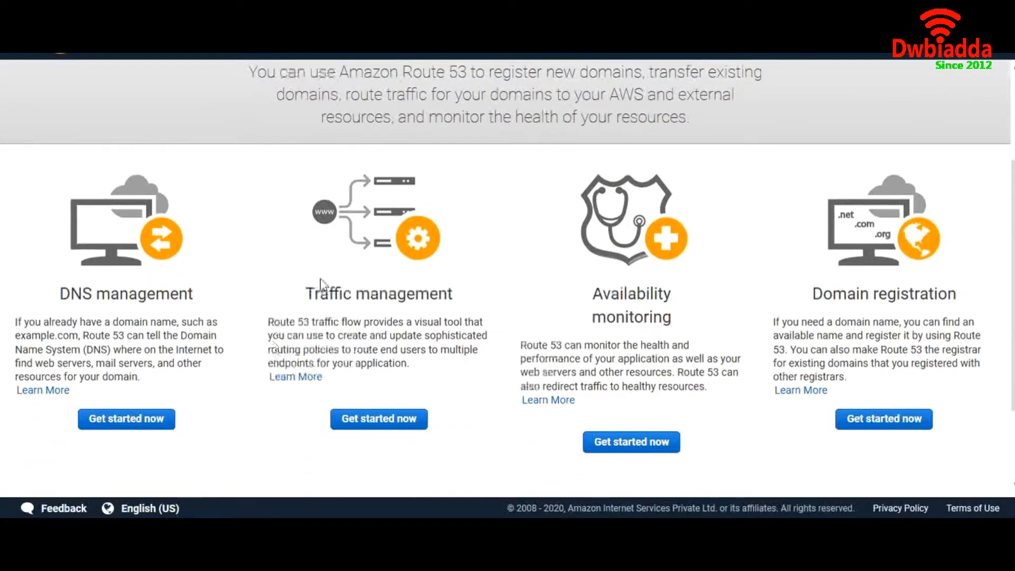
scroll(304, 269, "up", 3)
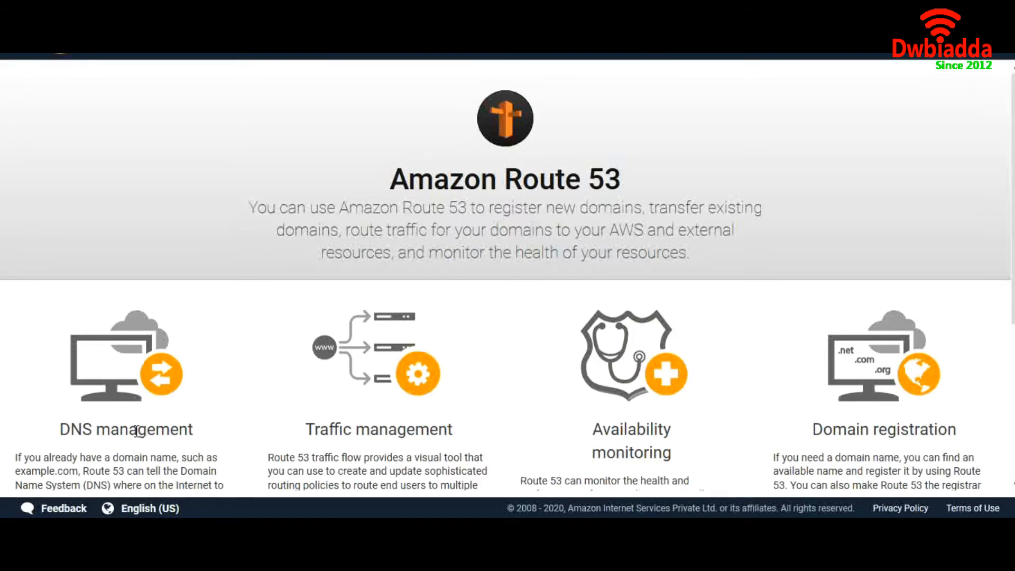
scroll(137, 431, "down", 1)
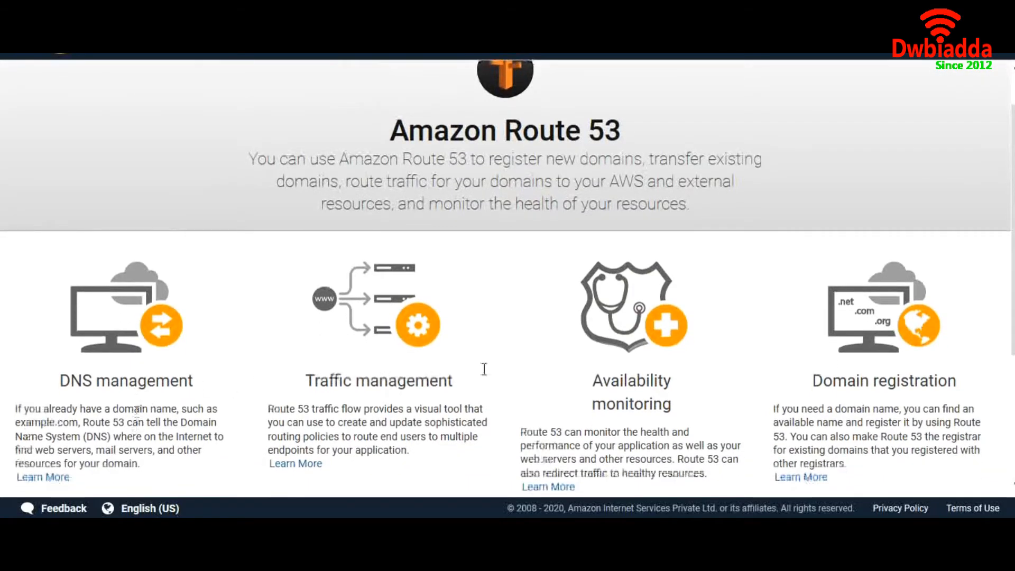
scroll(637, 396, "down", 3)
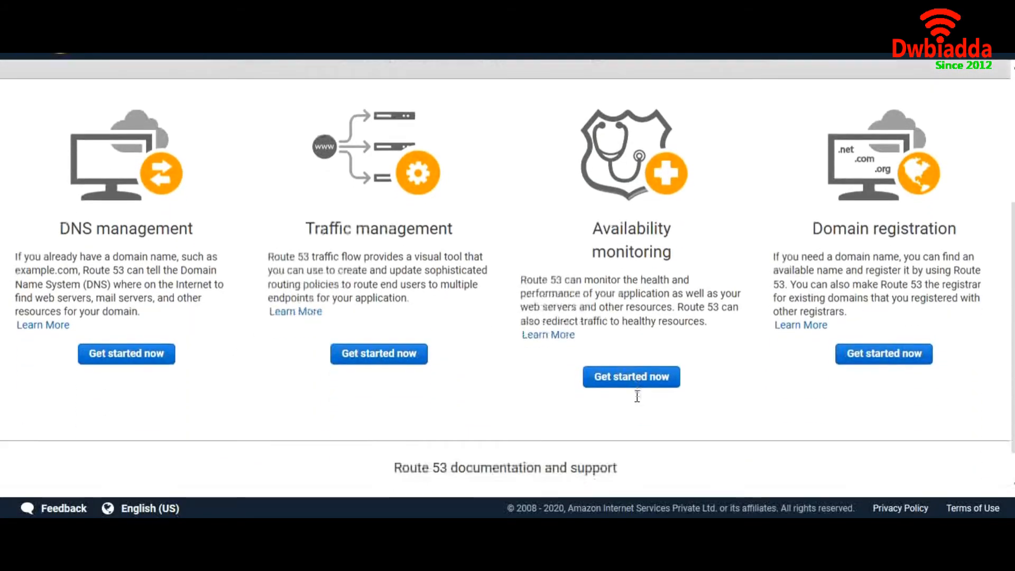
scroll(344, 245, "up", 3)
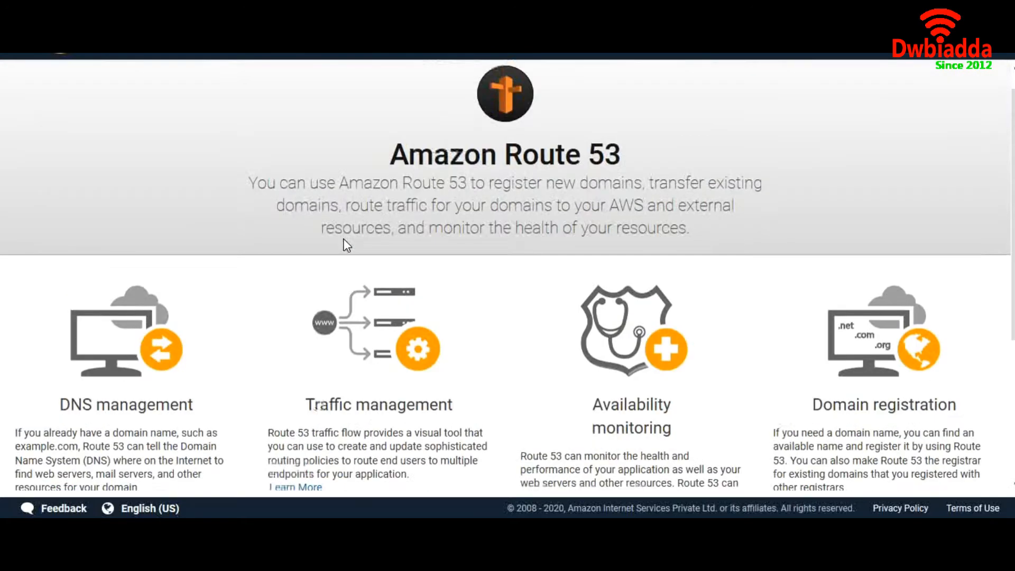
scroll(346, 244, "down", 2)
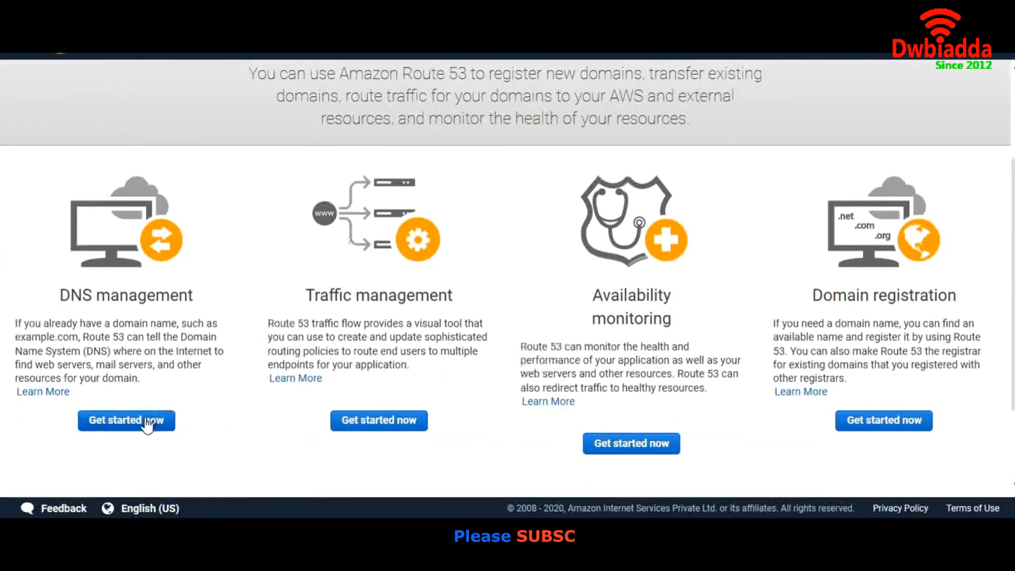
- Start DNS management, then view the empty Registered domains list
left_click(153, 420)
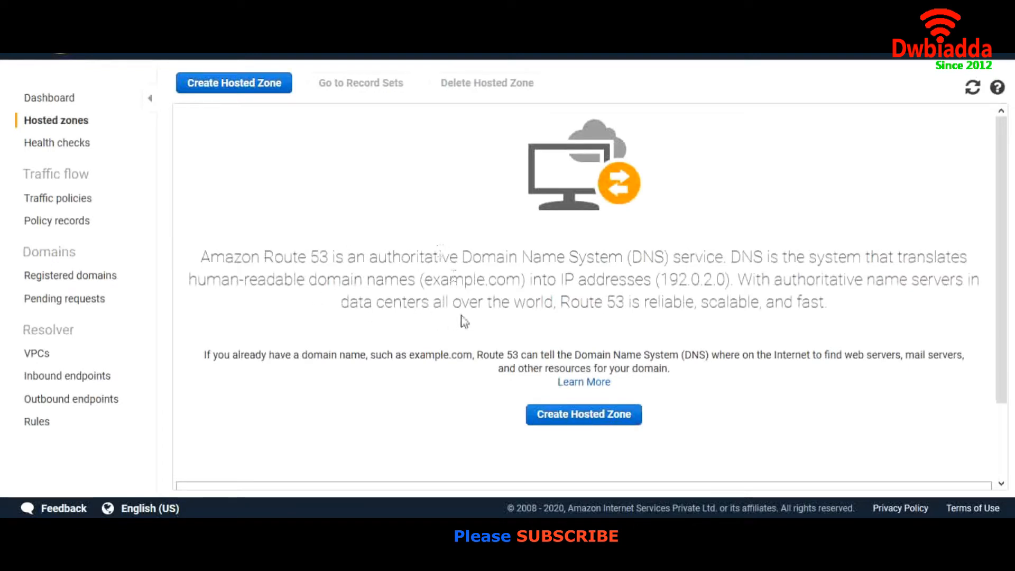
scroll(485, 261, "down", 1)
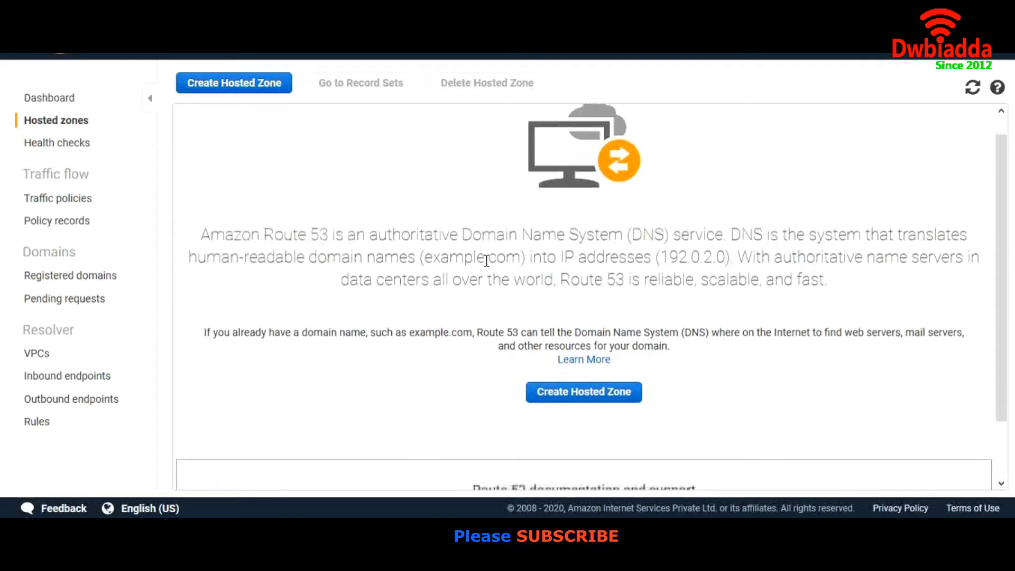
scroll(485, 262, "up", 1)
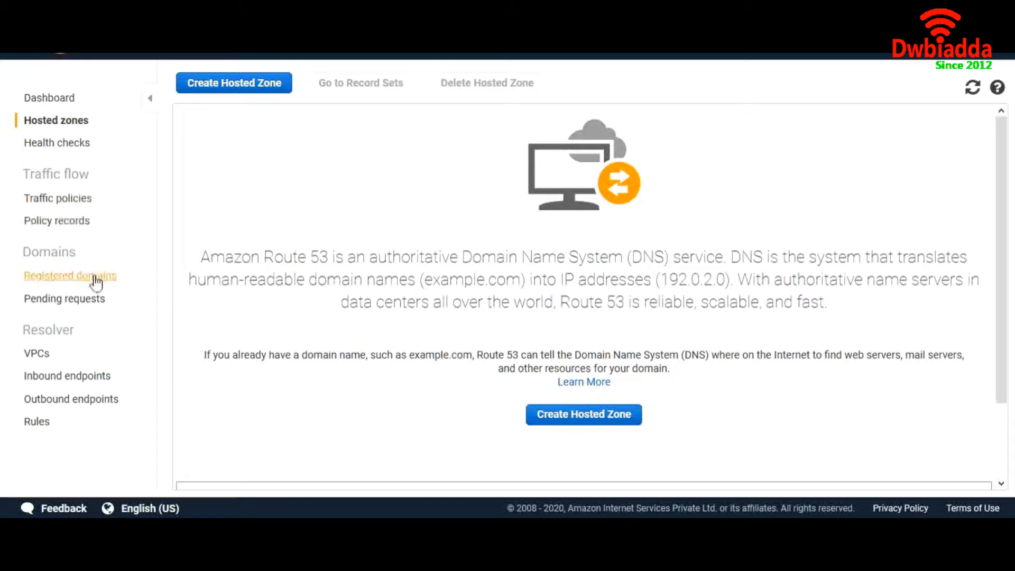
left_click(71, 280)
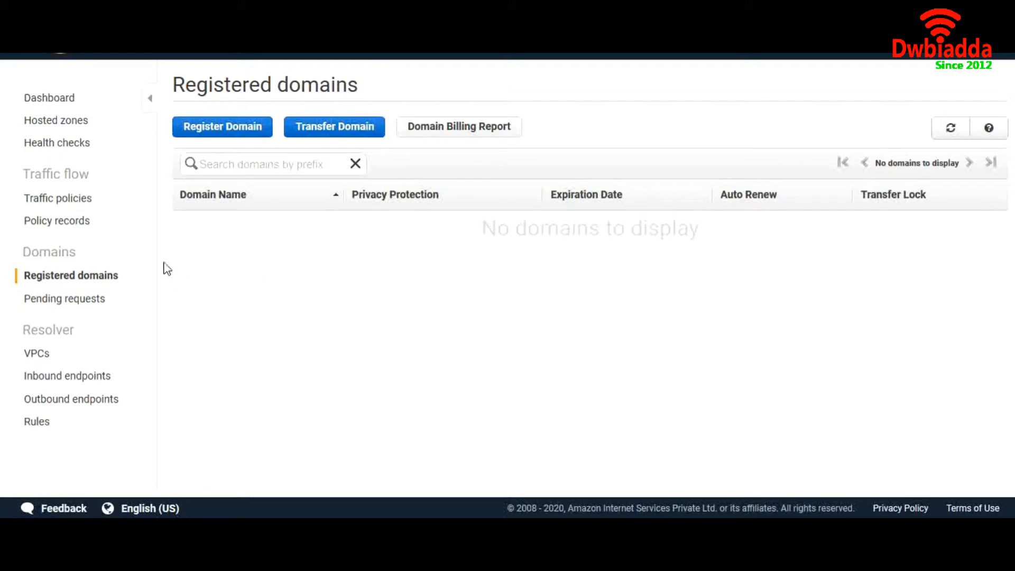
left_click(226, 136)
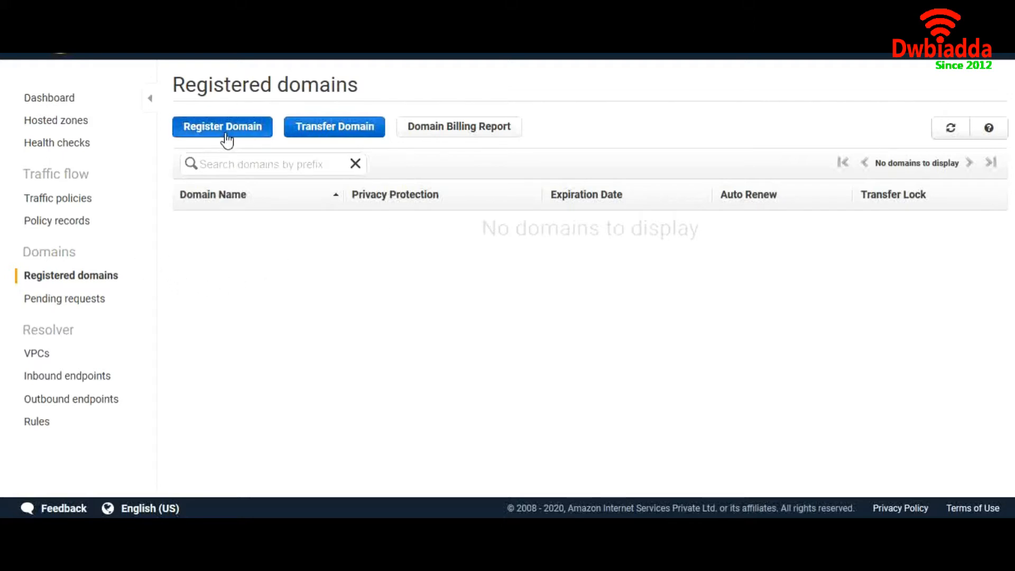
left_click(329, 133)
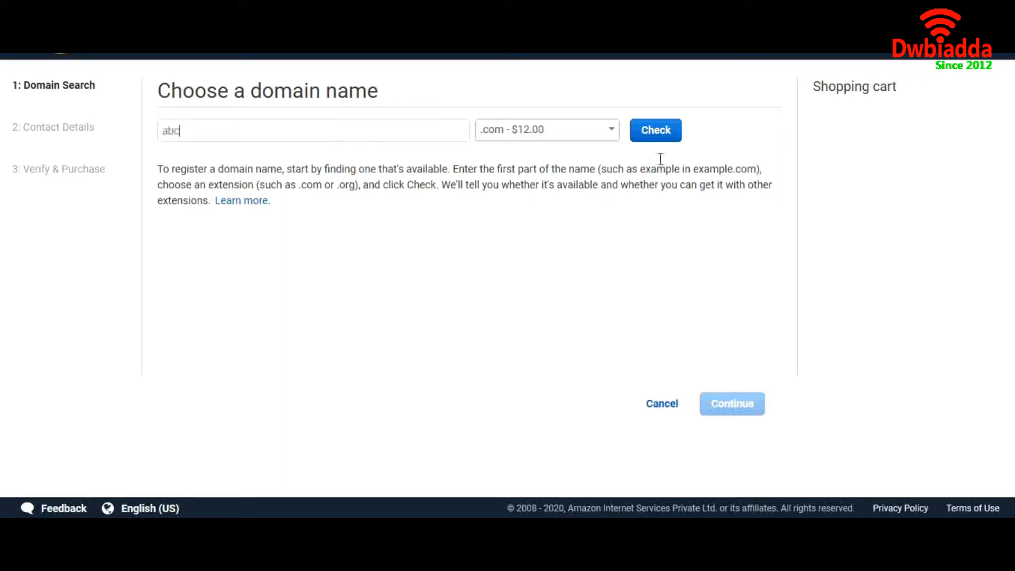
left_click(661, 132)
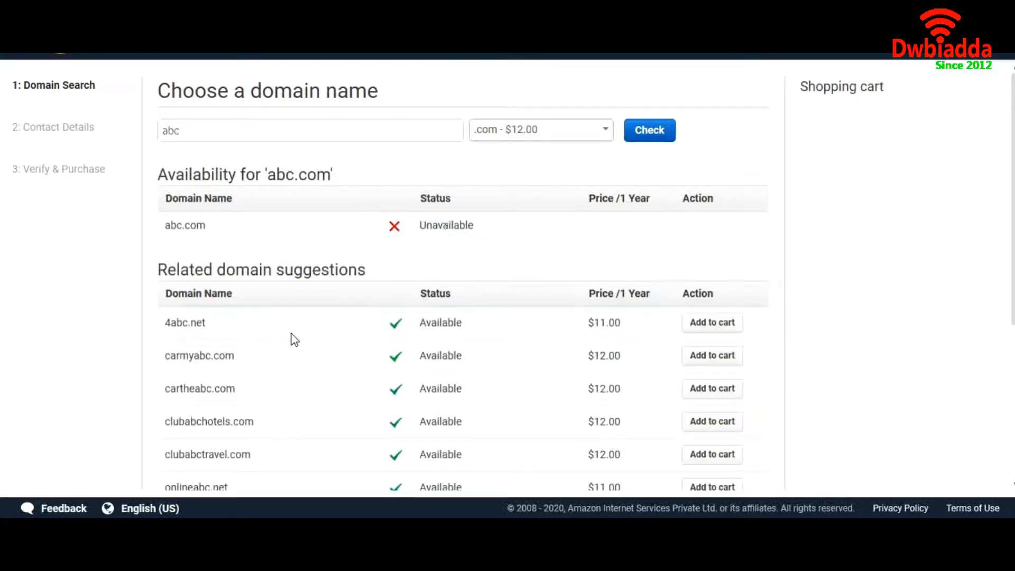
scroll(266, 332, "down", 3)
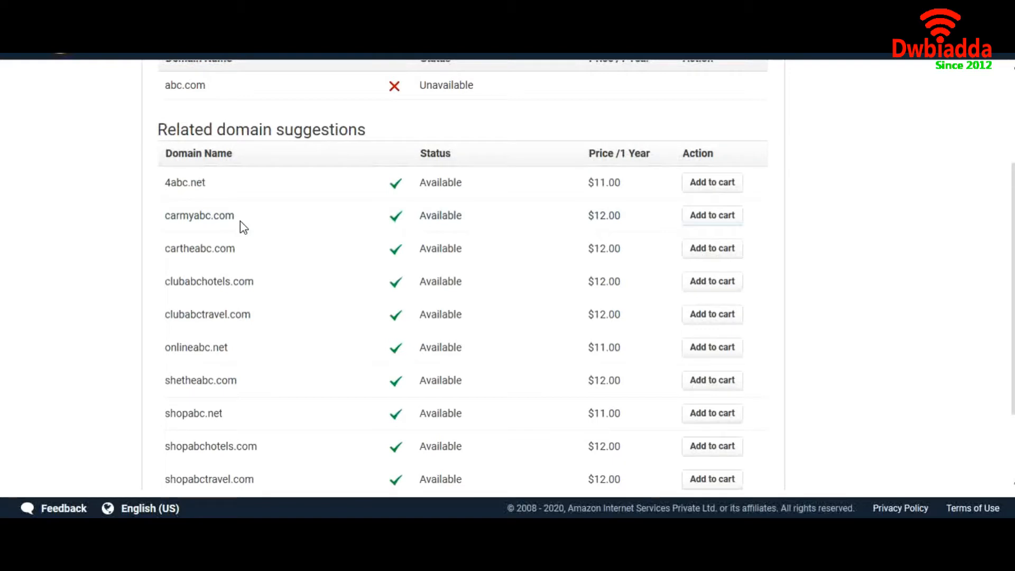
scroll(571, 240, "up", 2)
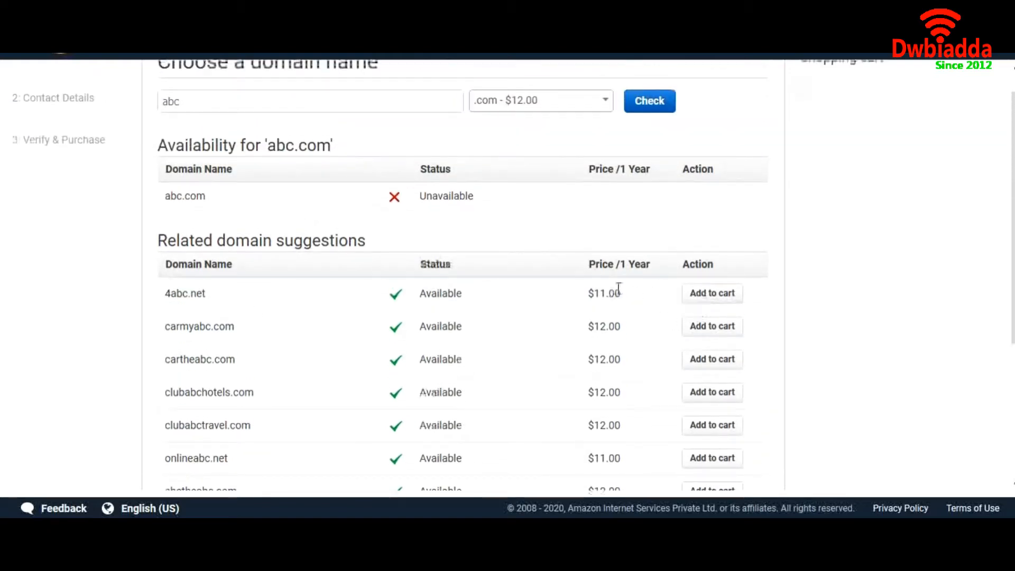
scroll(320, 385, "down", 2)
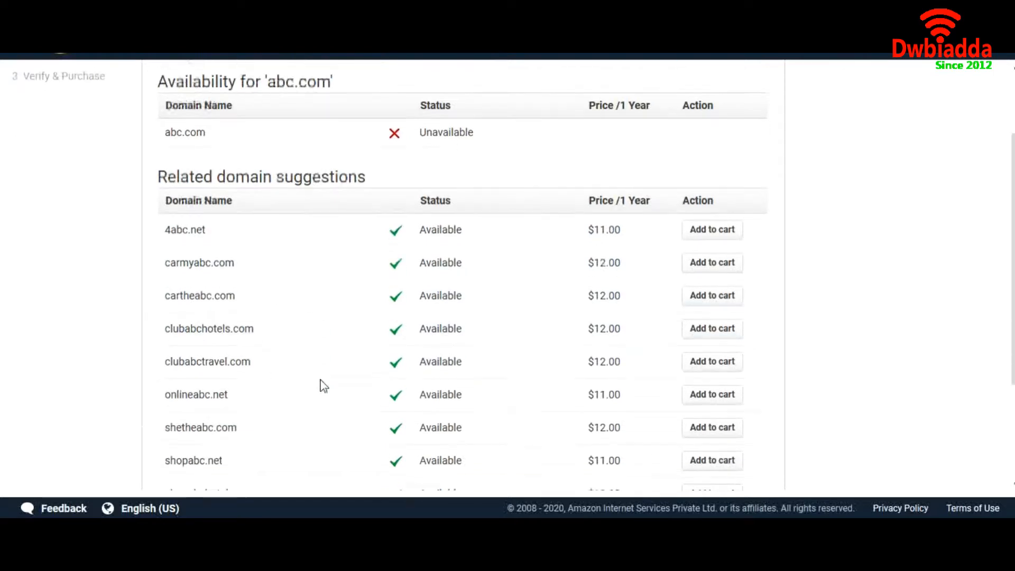
scroll(321, 384, "up", 3)
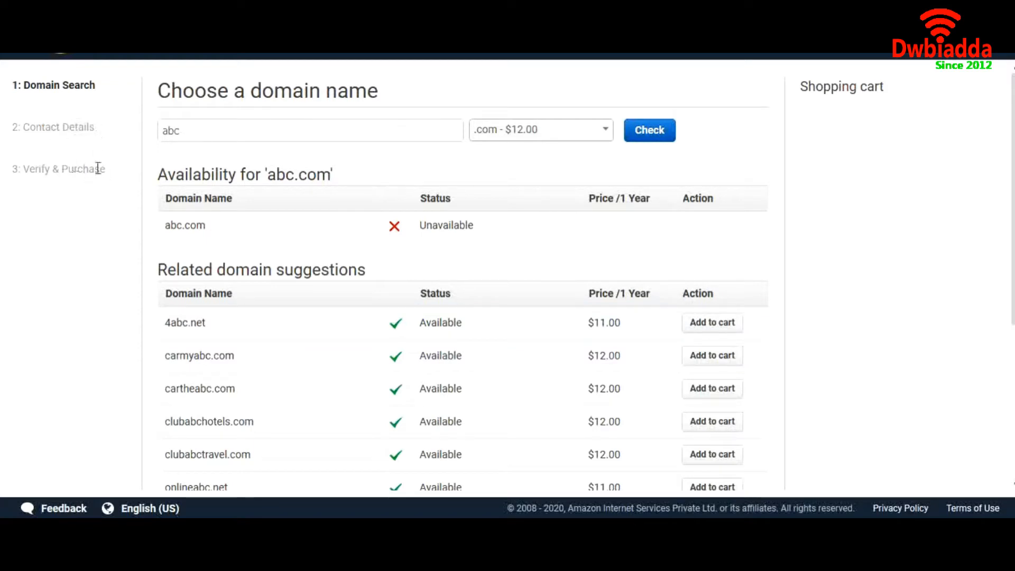
scroll(120, 217, "down", 6)
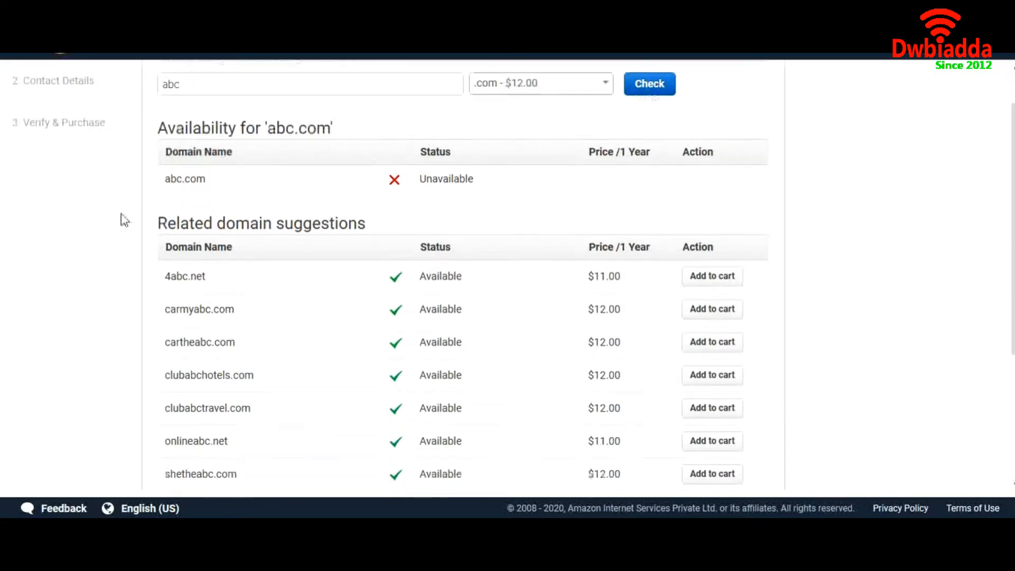
scroll(120, 217, "up", 6)
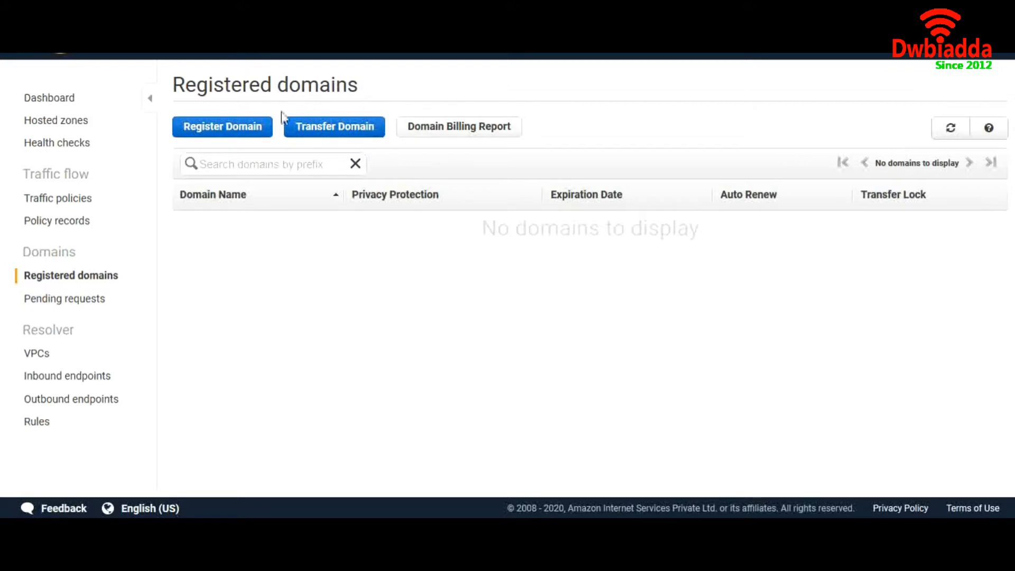
- Go past the Route 53 intro to the empty Hosted zones table
left_click(337, 133)
left_click(59, 121)
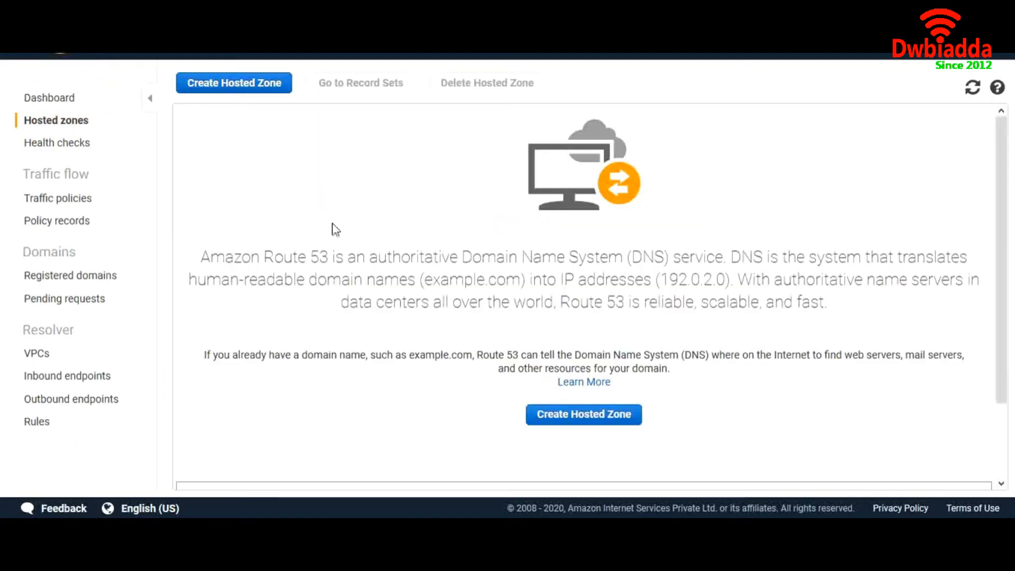
left_click(556, 419)
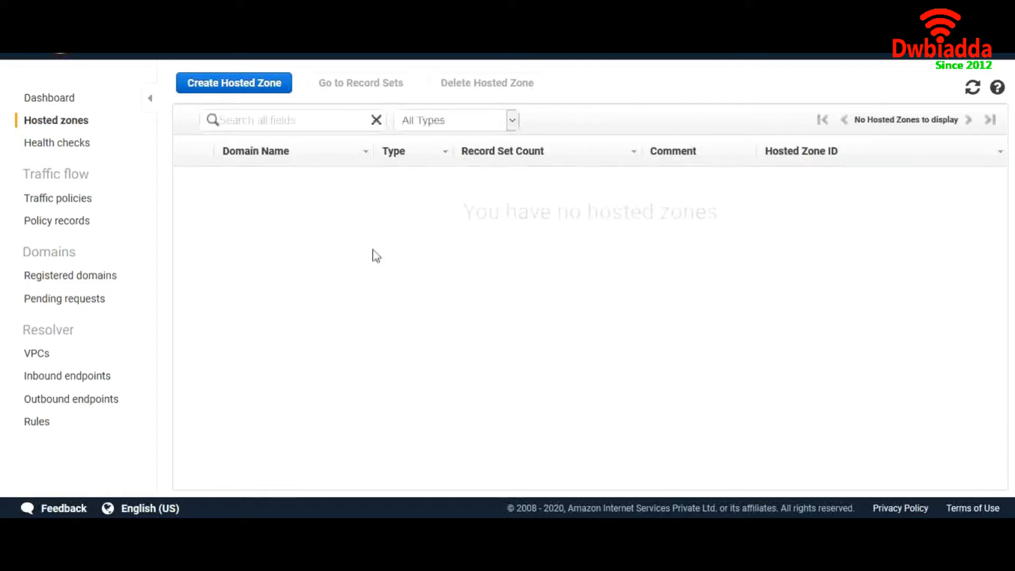
- Create the public hosted zone abc.com with its default NS and SOA records
left_click(259, 91)
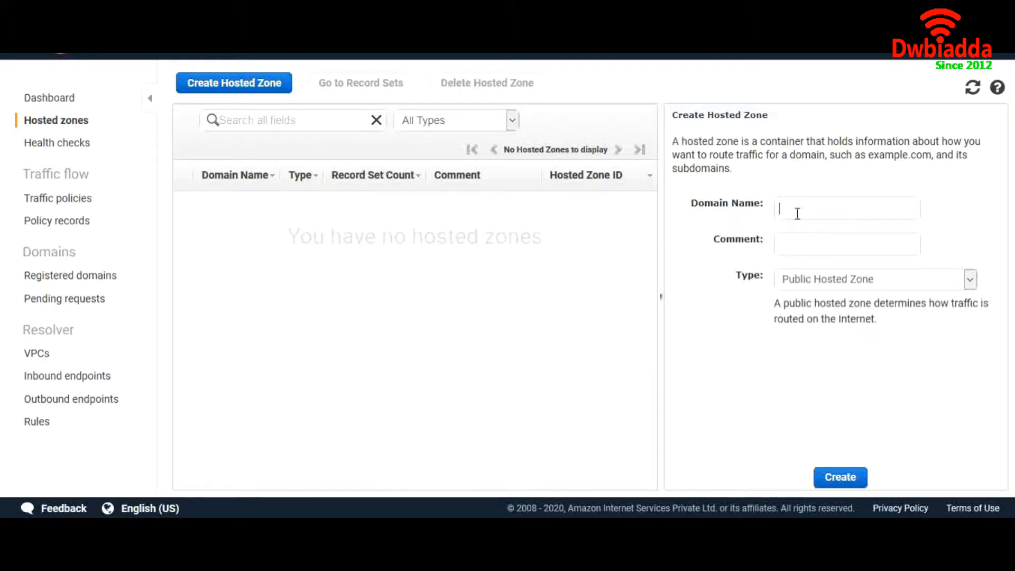
type("abc.com")
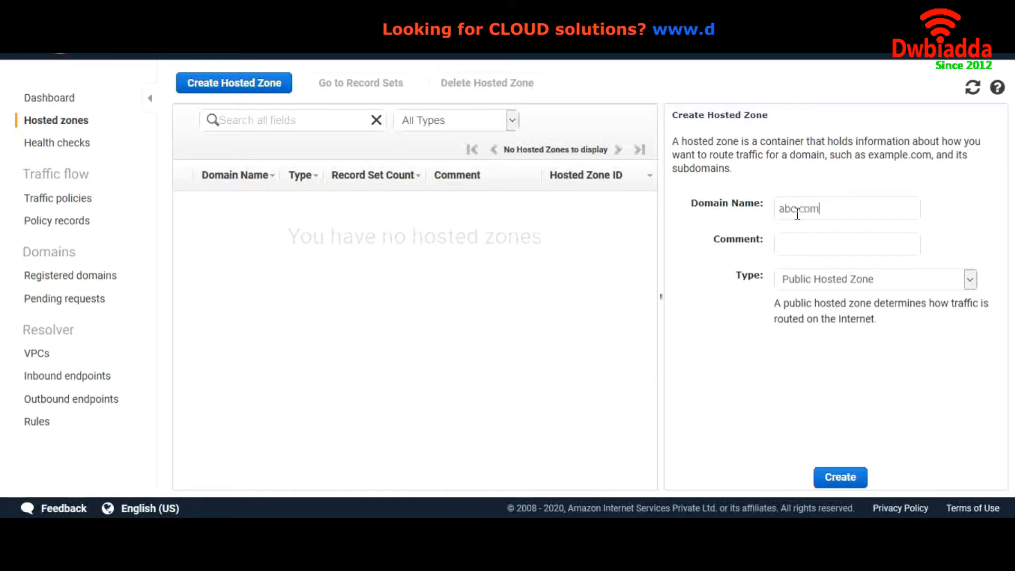
left_click(845, 477)
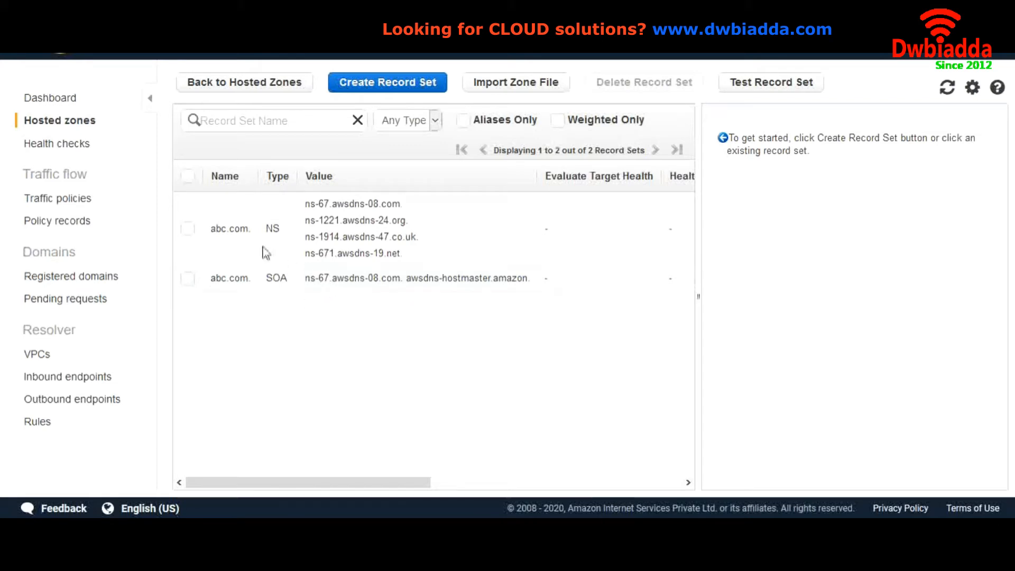
left_click_drag(212, 232, 249, 233)
- Open a new Create Record Set form for the abc.com zone
left_click(249, 233)
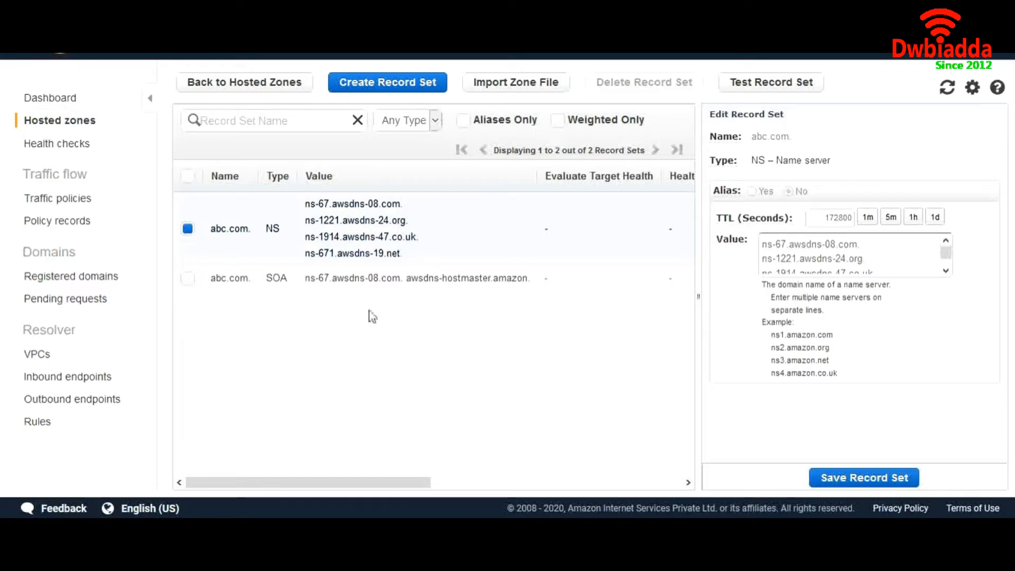
left_click(379, 85)
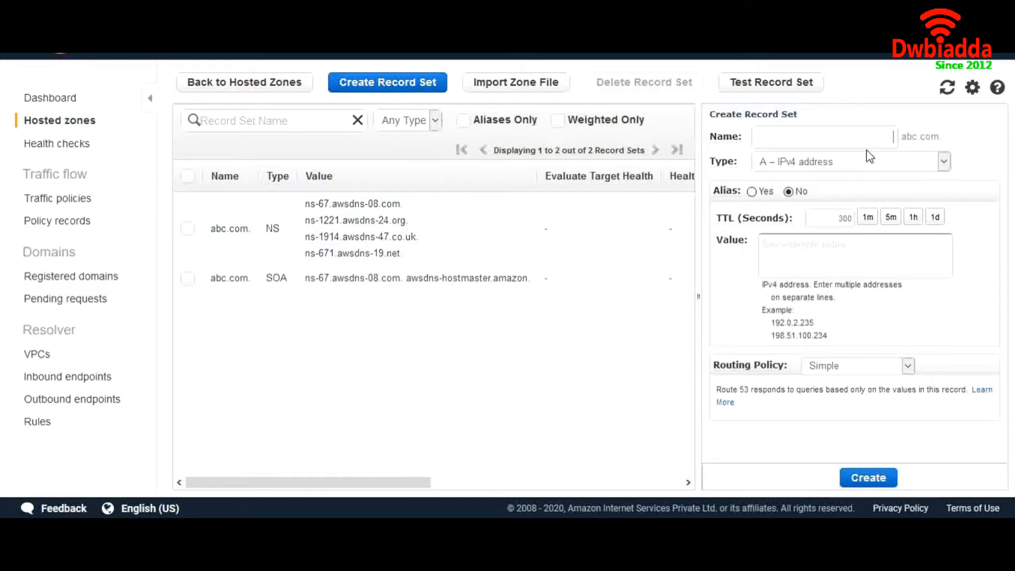
- Enter example as the record name and 1.1.1.1 as its value
type("te")
type("example")
left_click(809, 251)
type(".1.1.1")
left_click(793, 171)
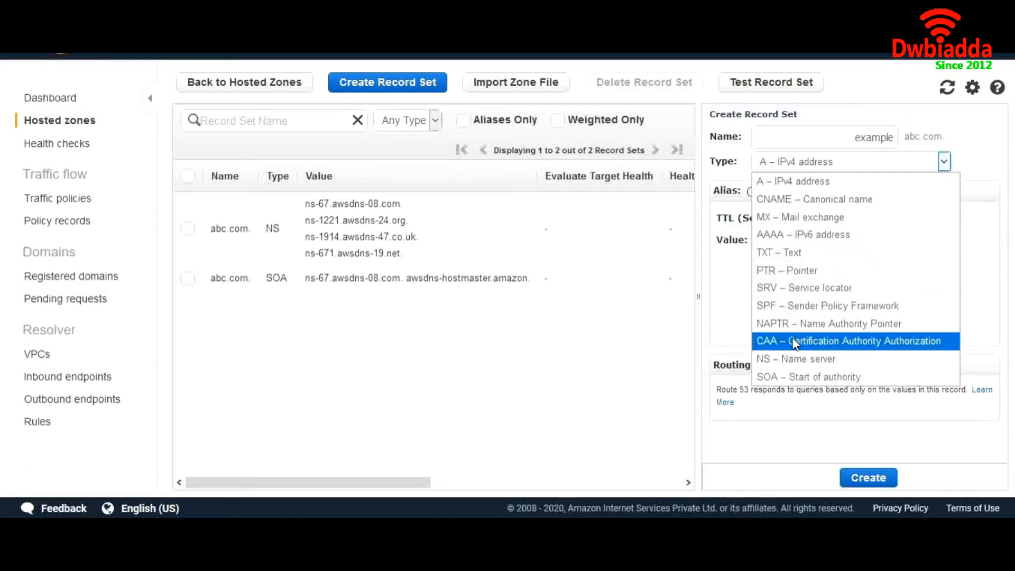
- Keep the example record's type as A – IPv4 address
left_click(798, 181)
left_click(800, 246)
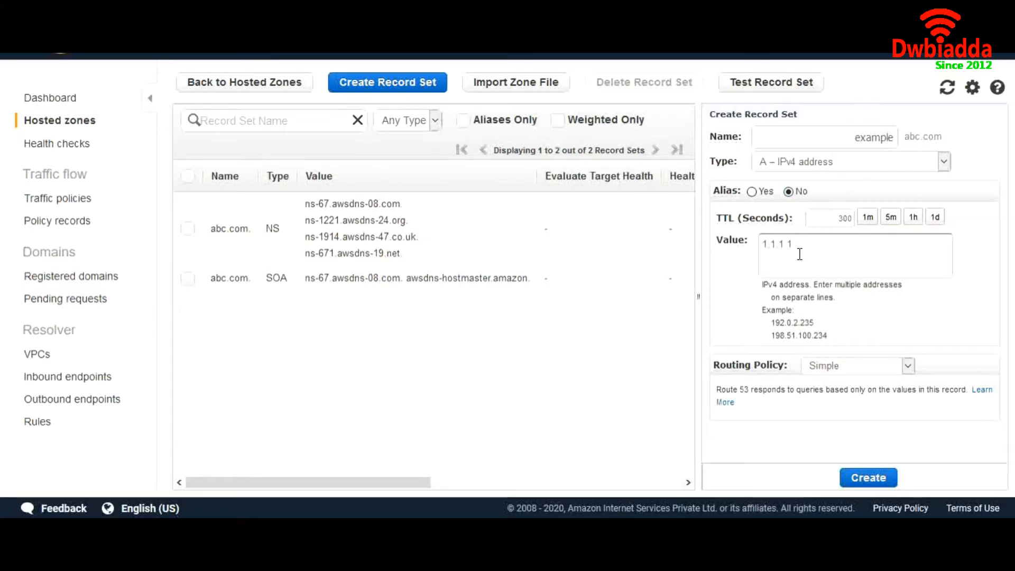
- Restore the TTL to 300 seconds and create the example.abc.com A record for 1.1.1.1
left_click(867, 217)
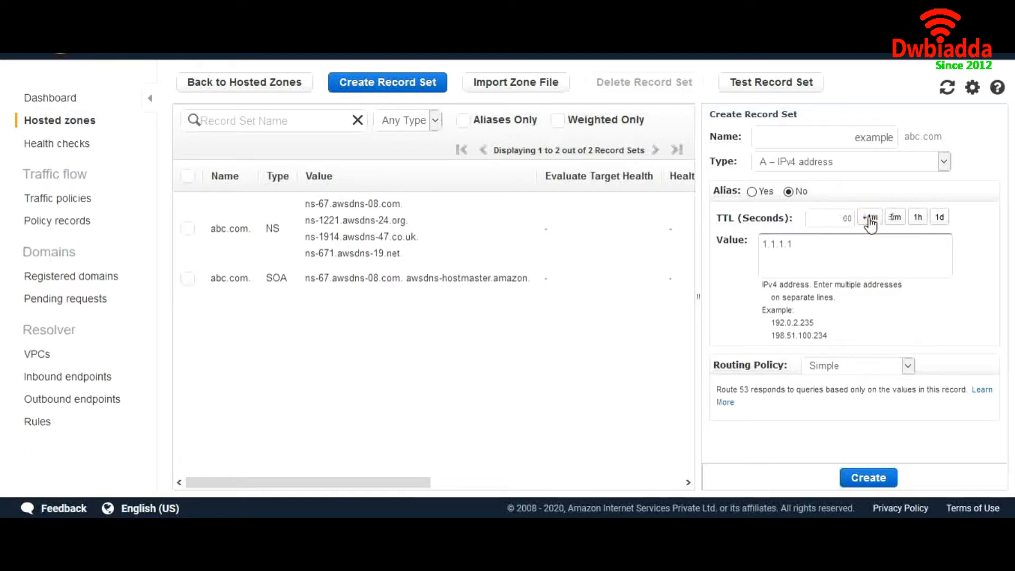
left_click(869, 217)
left_click(836, 250)
double_click(850, 219)
type("300")
left_click(799, 238)
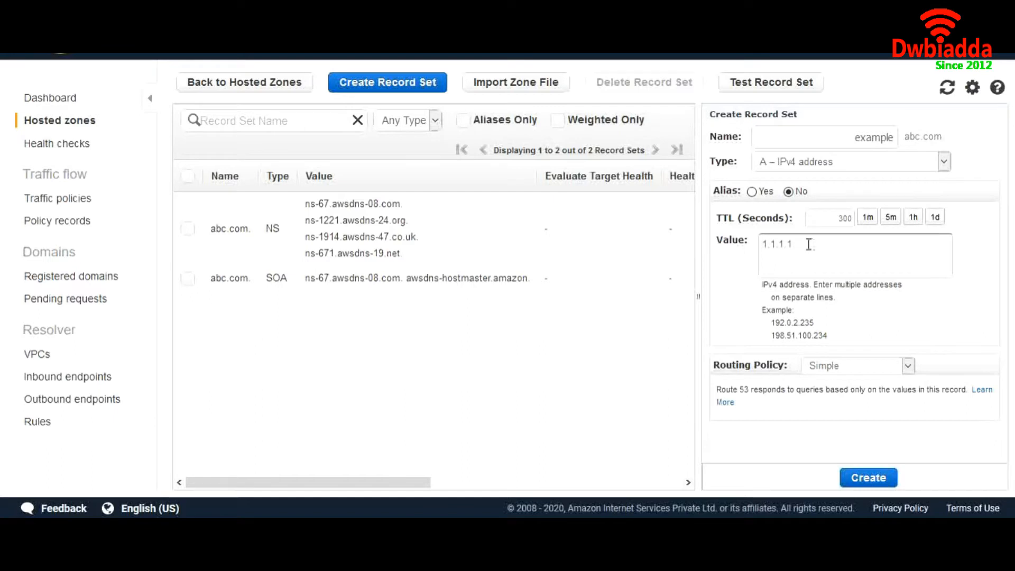
left_click(863, 477)
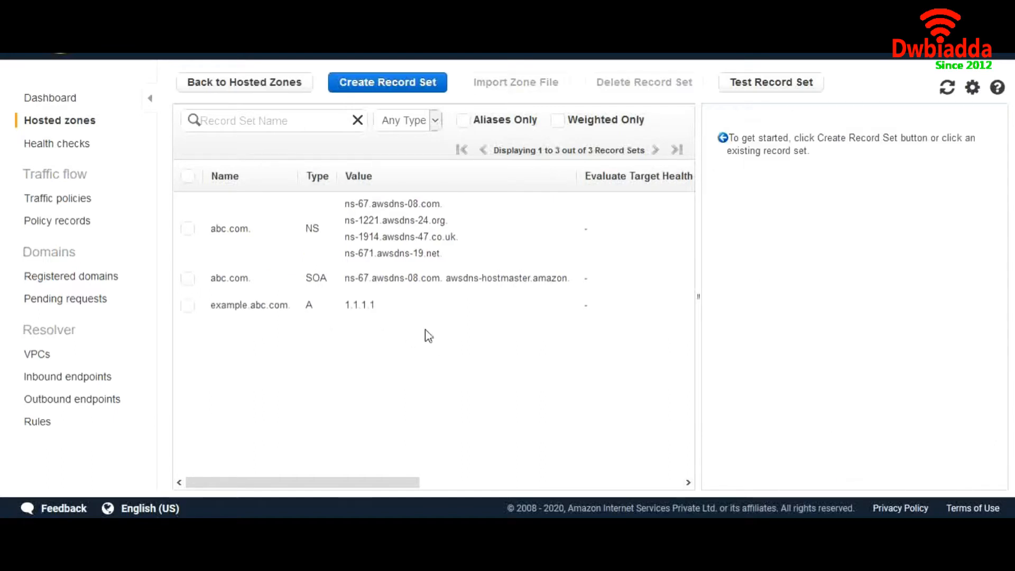
- Start a new record set named test with the Weighted routing policy
left_click(398, 89)
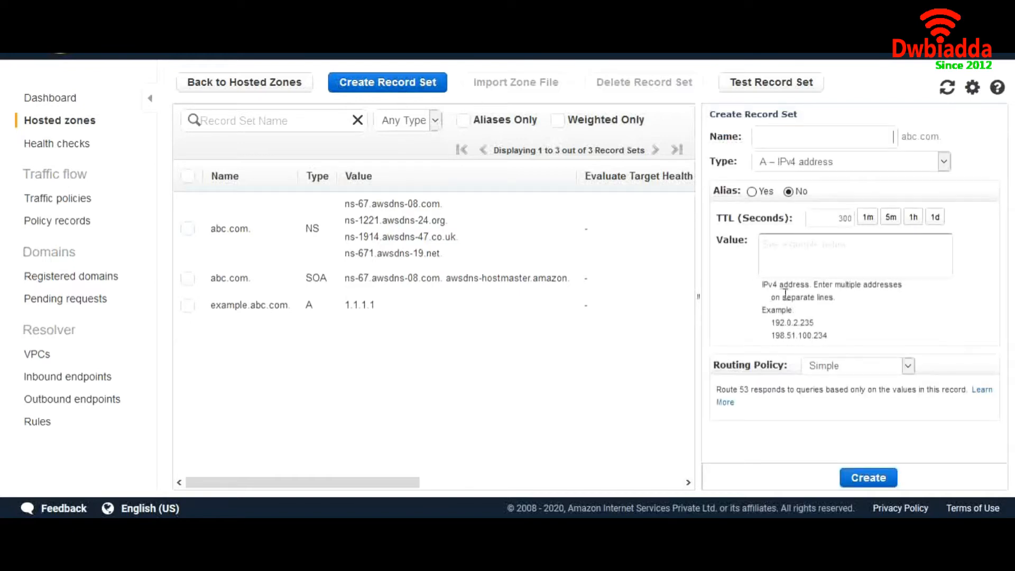
left_click(851, 367)
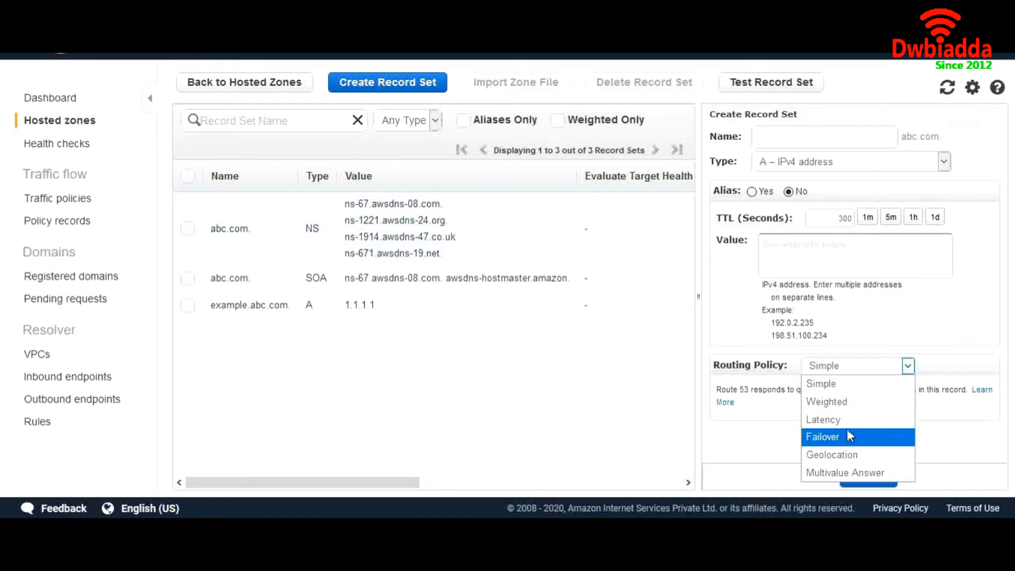
left_click(877, 138)
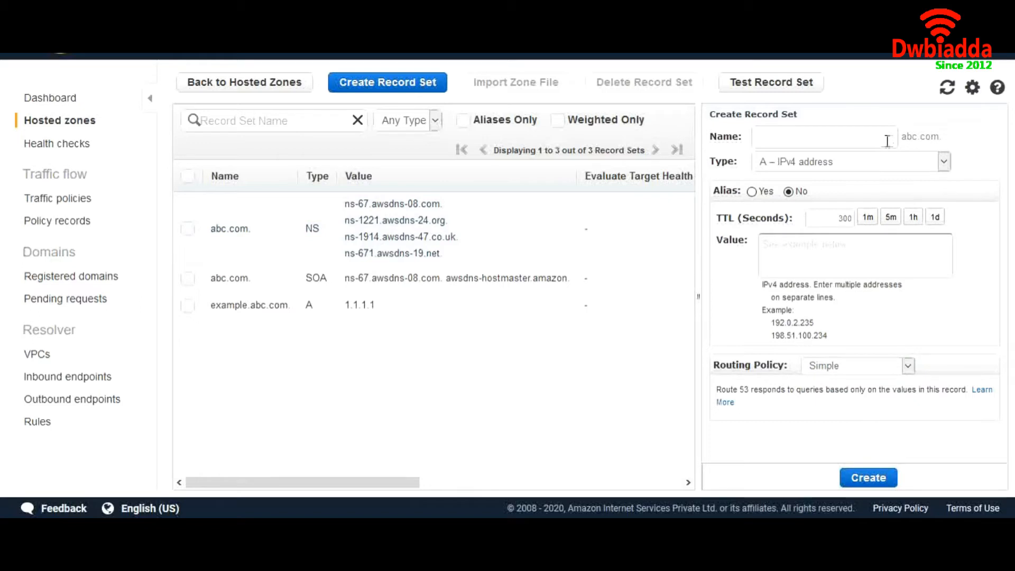
type("test")
left_click(858, 365)
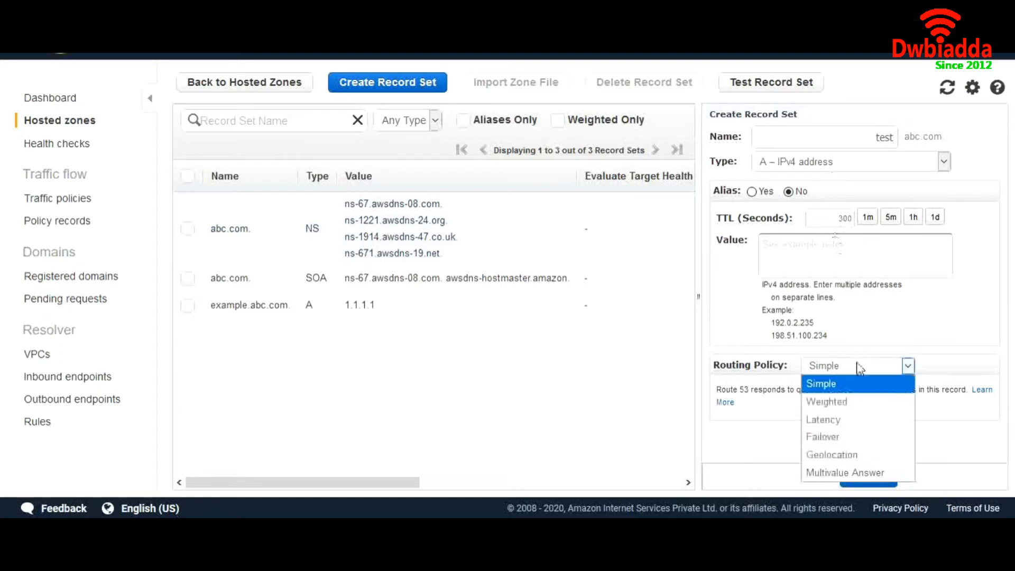
left_click(838, 403)
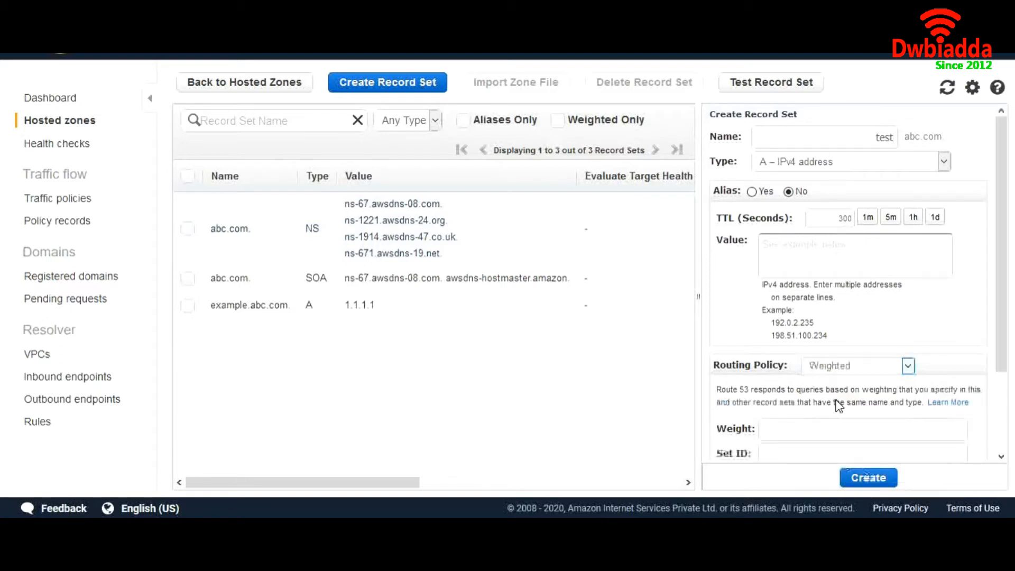
scroll(858, 307, "down", 1)
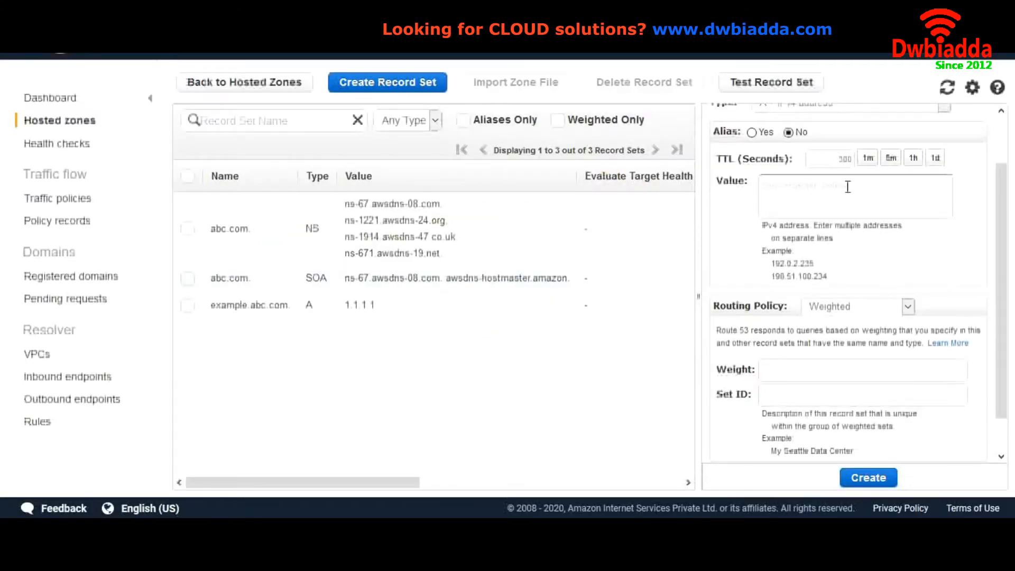
scroll(830, 192, "up", 2)
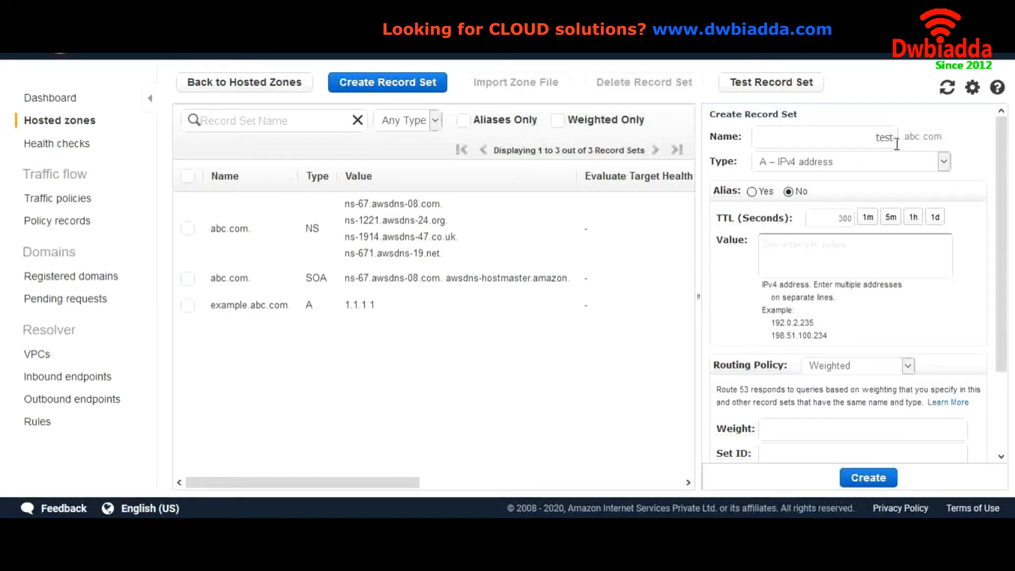
- Keep type A, enter value 102.103.104.105 and weight 30
left_click(823, 168)
left_click(825, 175)
left_click(784, 250)
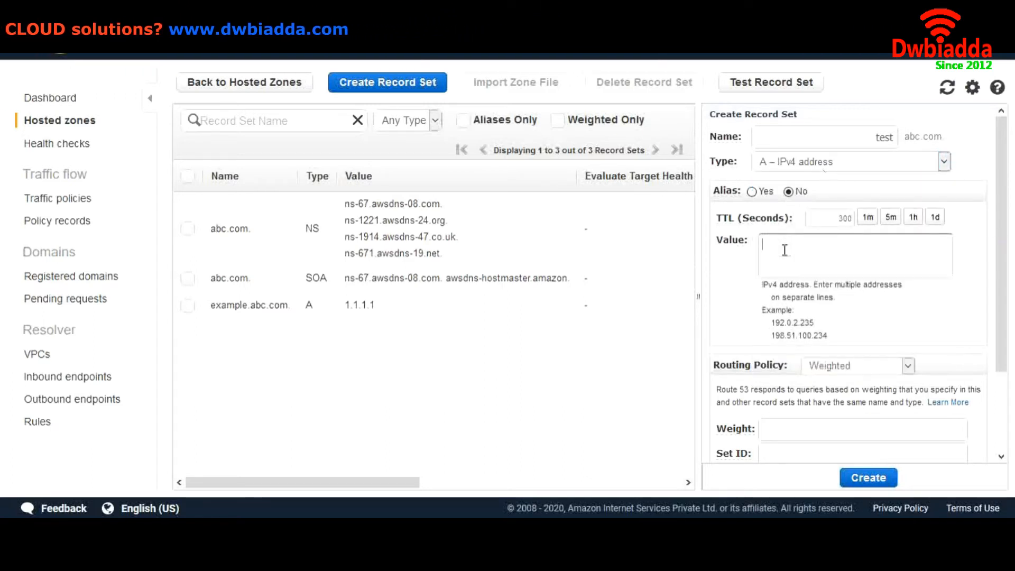
type("102.")
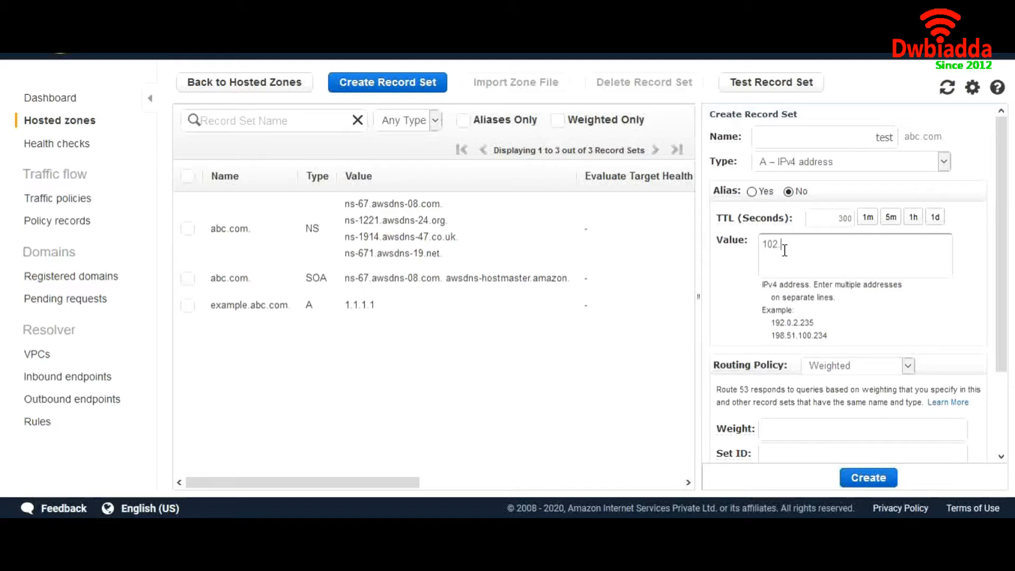
type("03.104.105")
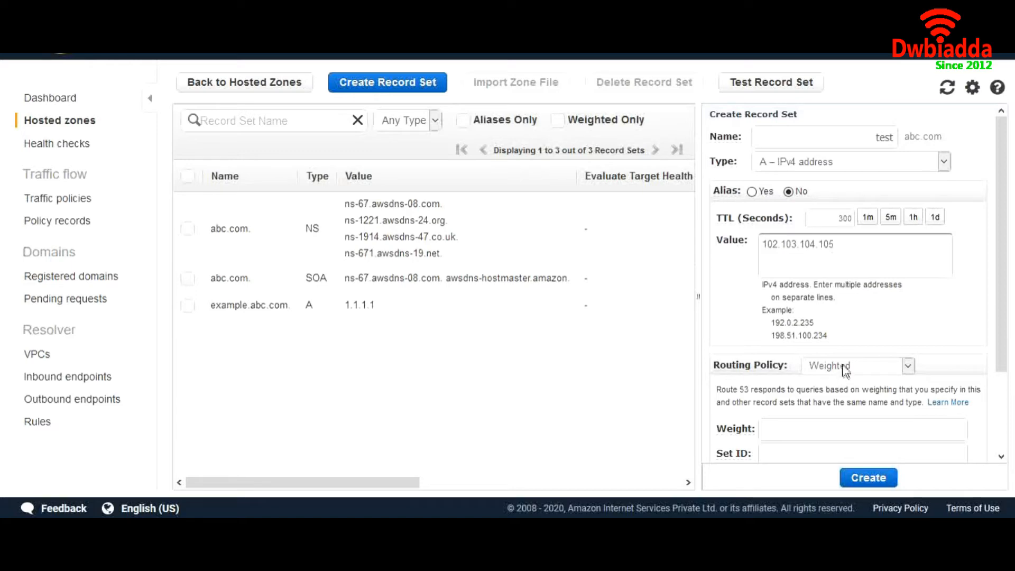
scroll(844, 370, "down", 2)
left_click(813, 333)
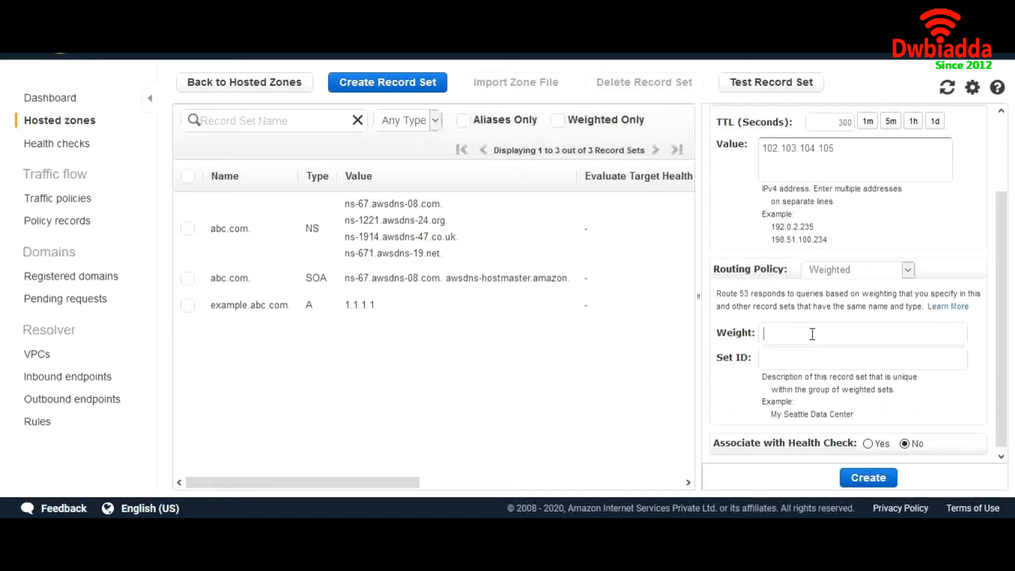
type("2")
type("30")
- Re-enter the name test and set the Set ID to Ireland
scroll(799, 327, "up", 3)
left_click(856, 135)
type("test")
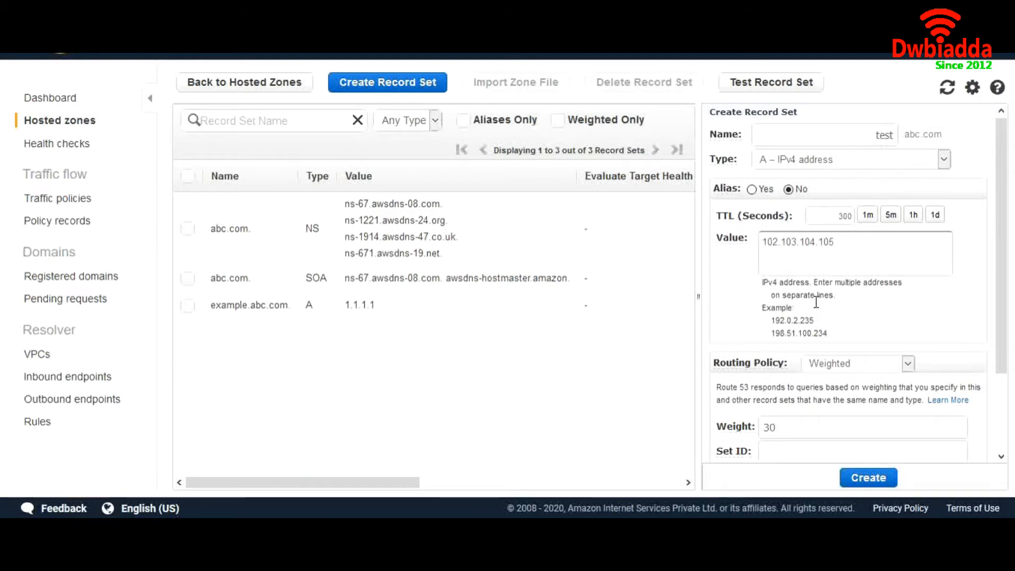
scroll(816, 302, "down", 2)
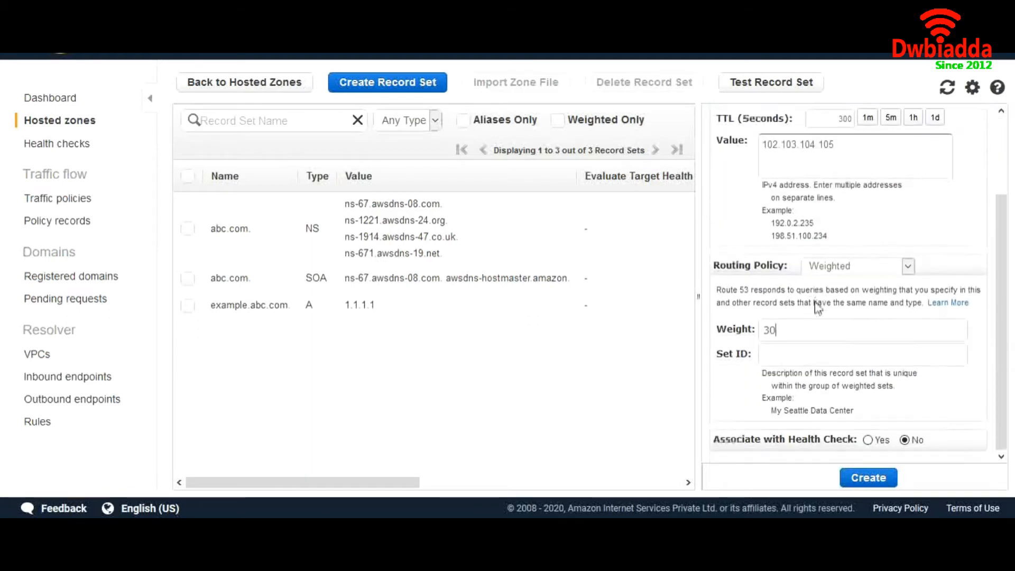
left_click(772, 362)
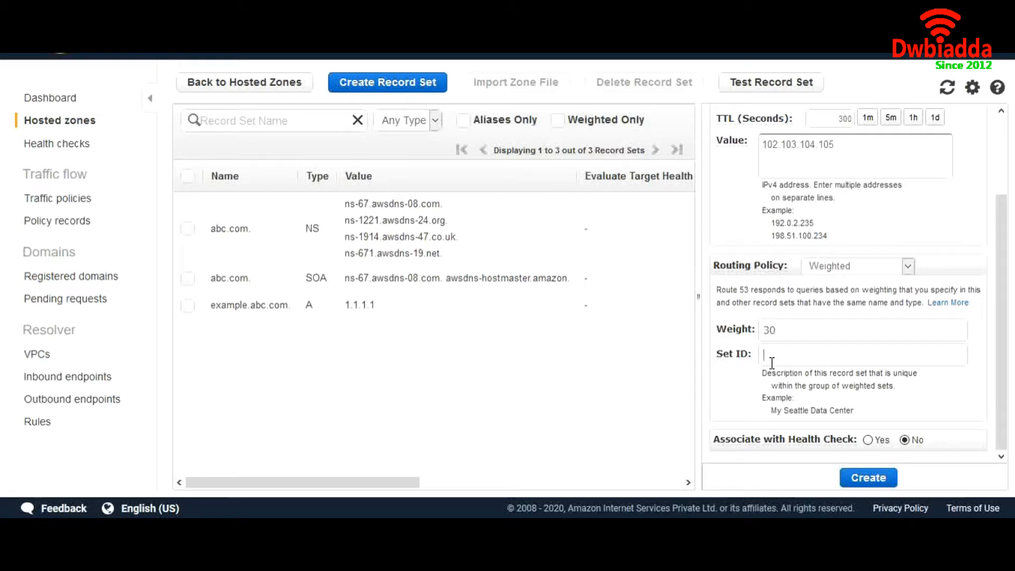
type("Ireland")
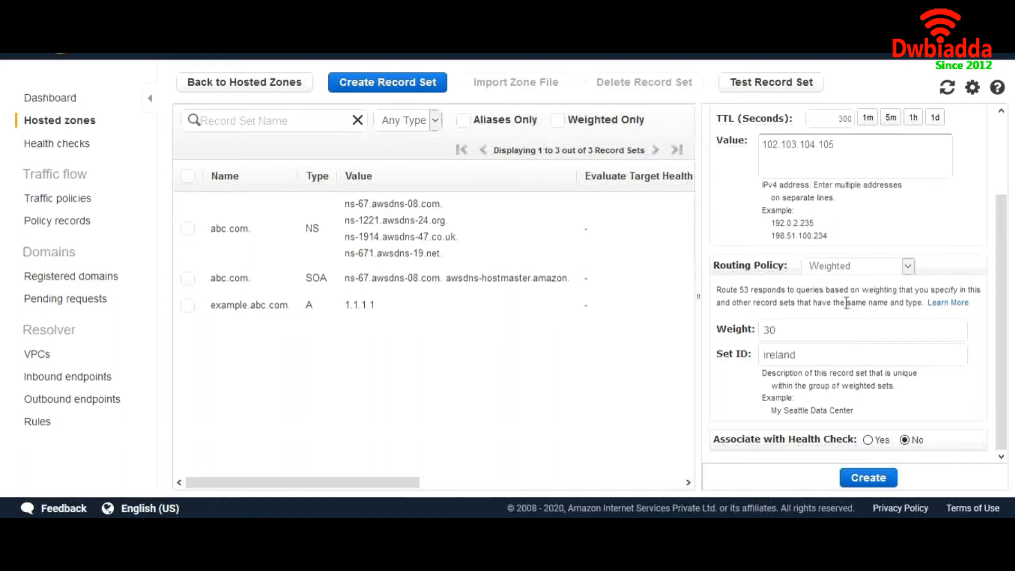
- Save the Ireland record, then draft a weighted test record for 201.202.203.204
left_click(868, 477)
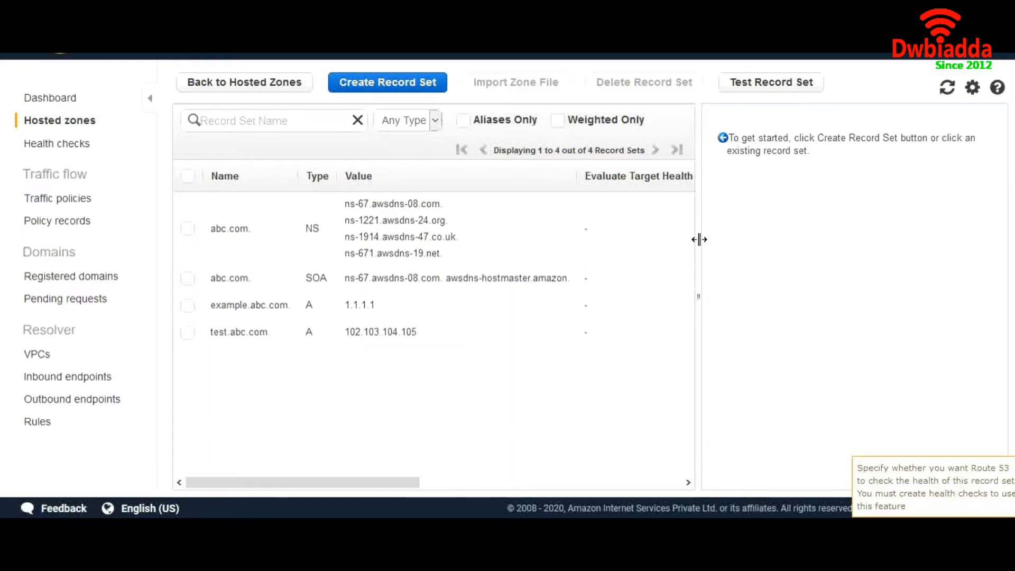
left_click(410, 87)
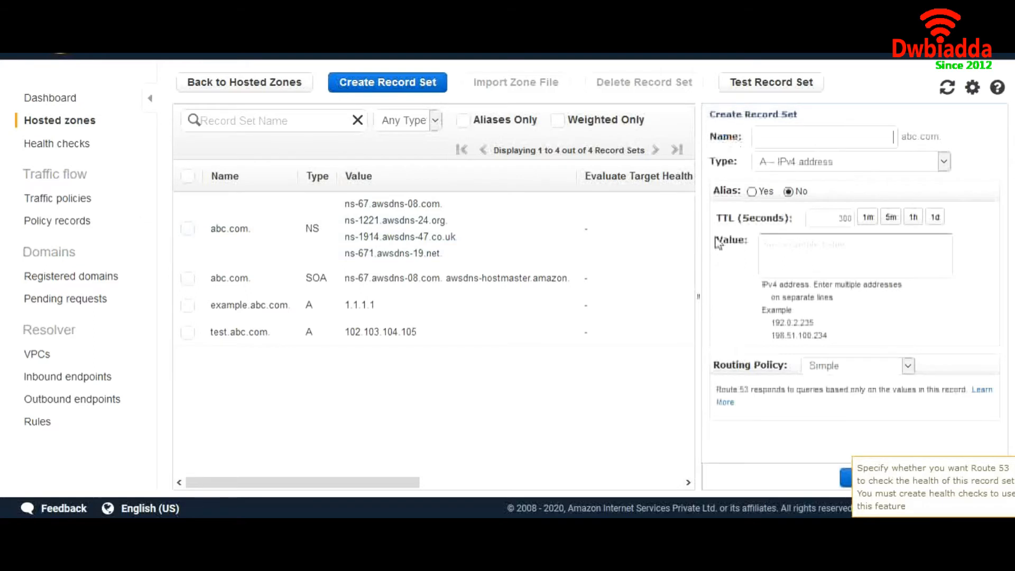
type("test")
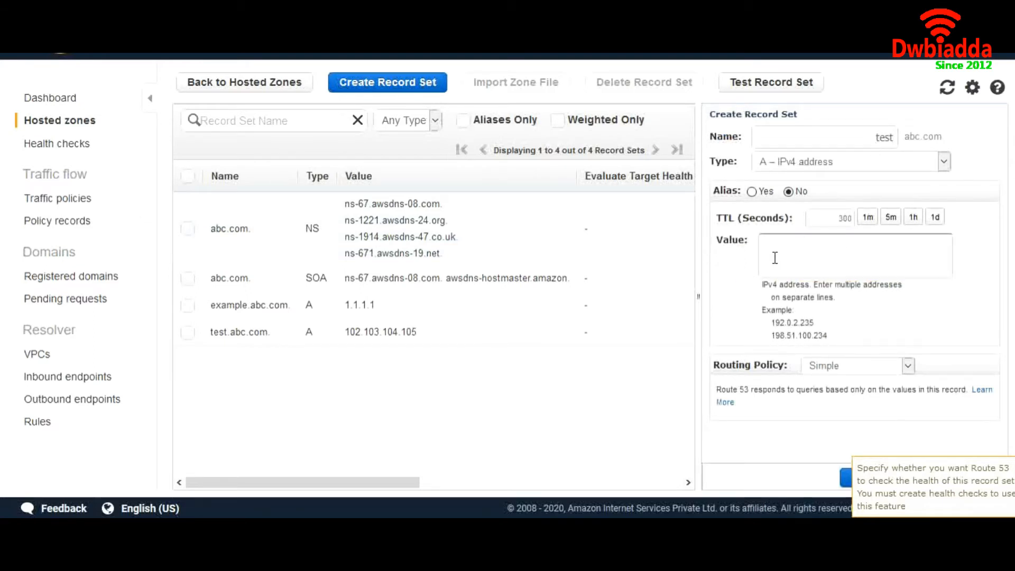
type("201.202.203.204")
left_click(835, 366)
left_click(831, 404)
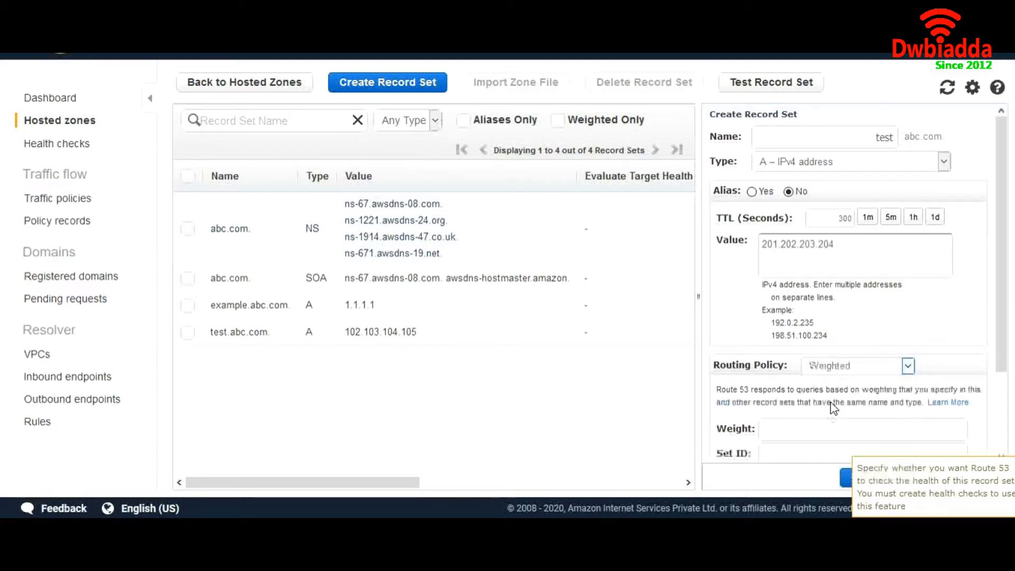
- Give the new test record weight 70 and Set ID oregon, and create it
scroll(790, 421, "down", 1)
left_click(777, 402)
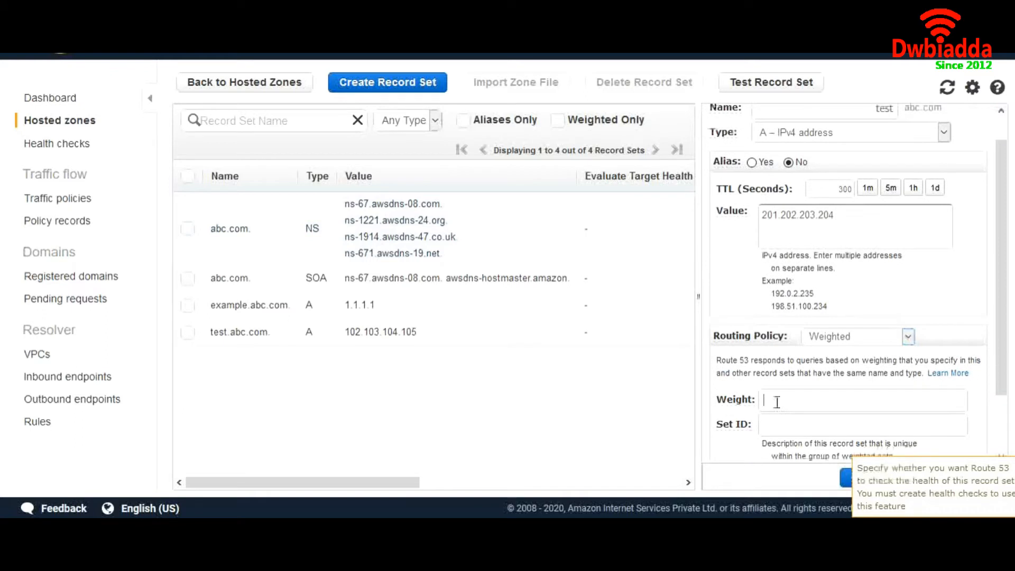
type("70")
left_click(776, 422)
type("oregon")
scroll(809, 271, "up", 1)
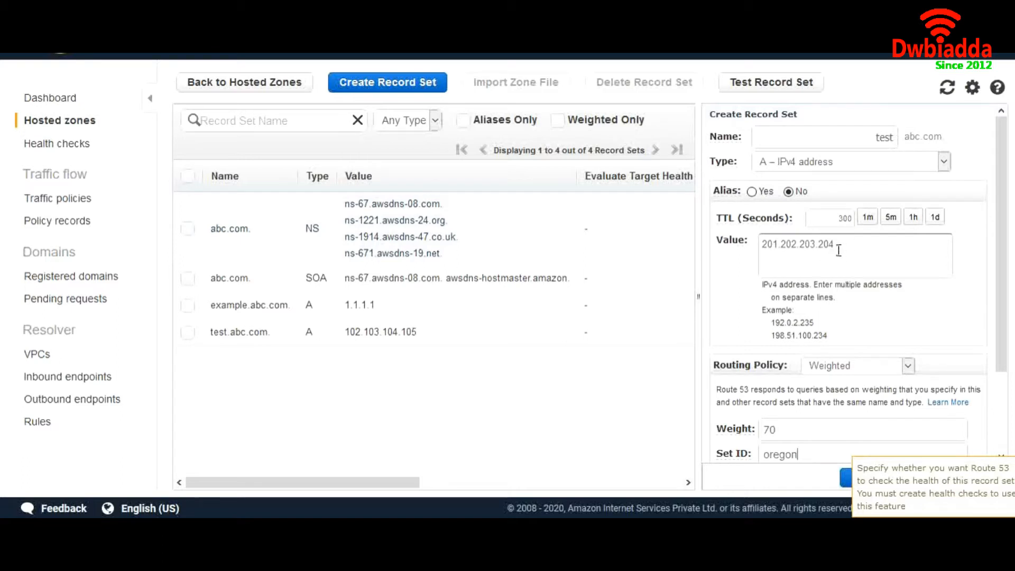
scroll(832, 270, "down", 3)
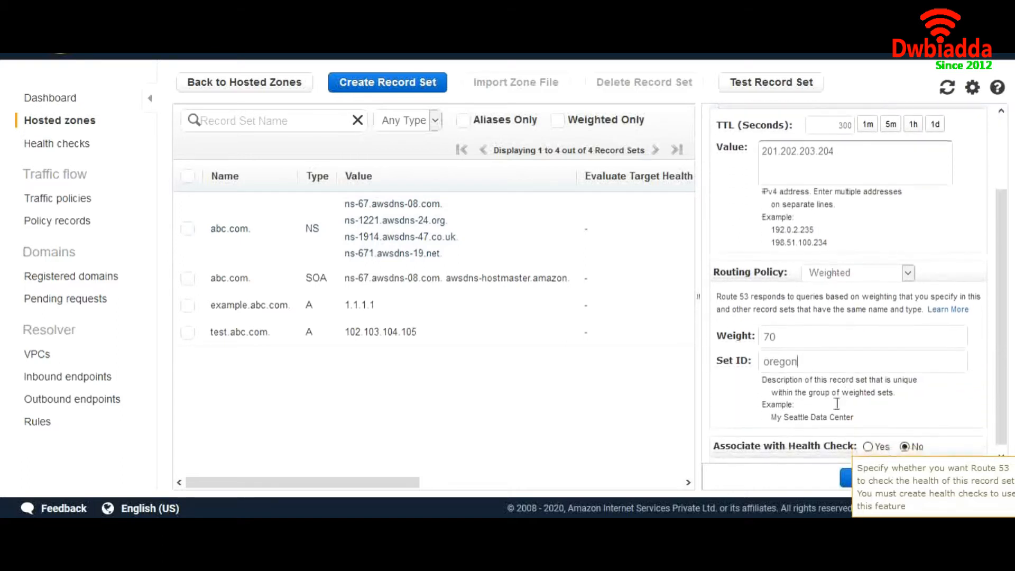
left_click(849, 482)
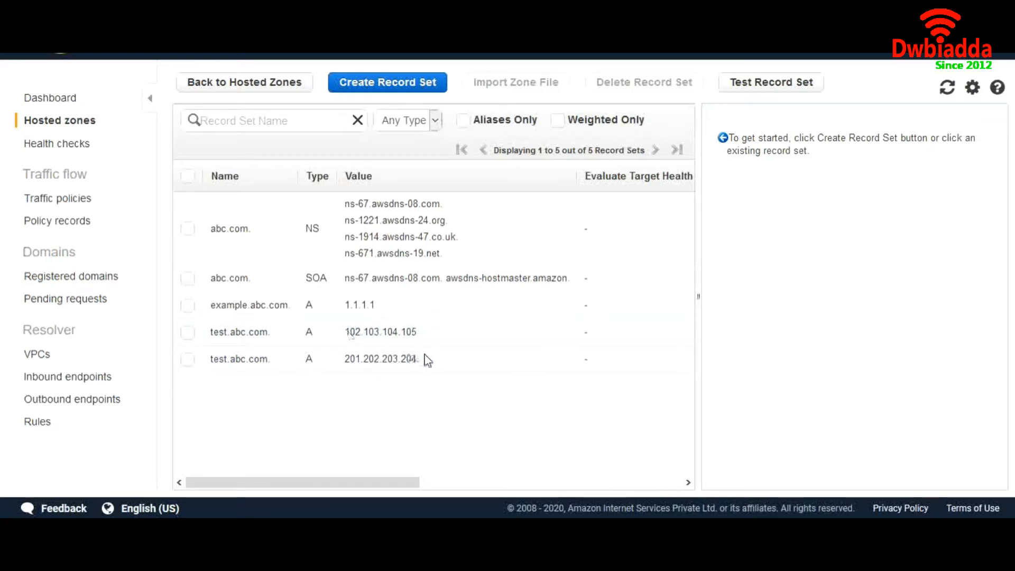
- Return the records table to the left and open a new record set form for abc.com
scroll(423, 358, "right", 5)
scroll(427, 360, "right", 6)
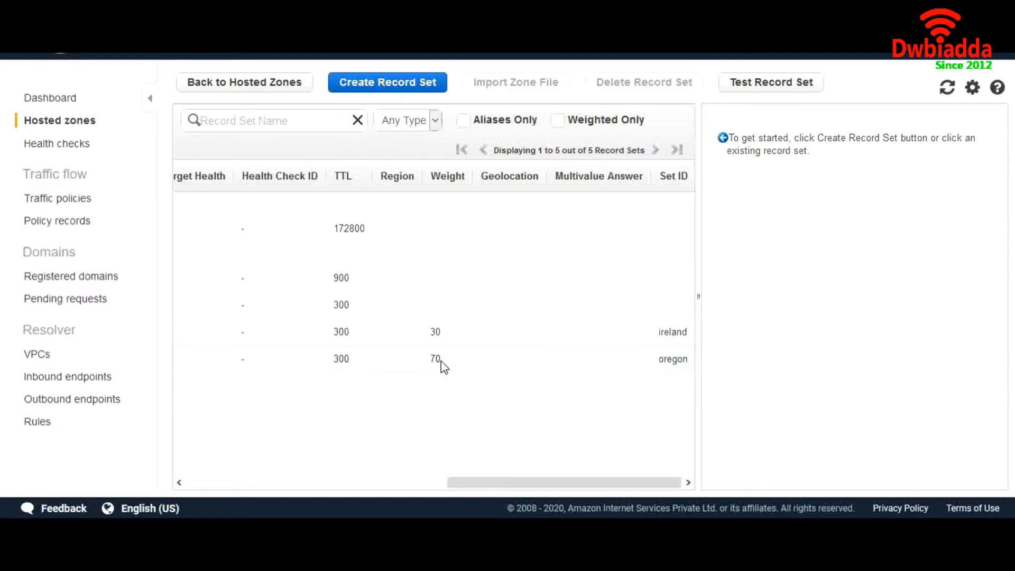
scroll(566, 405, "left", 10)
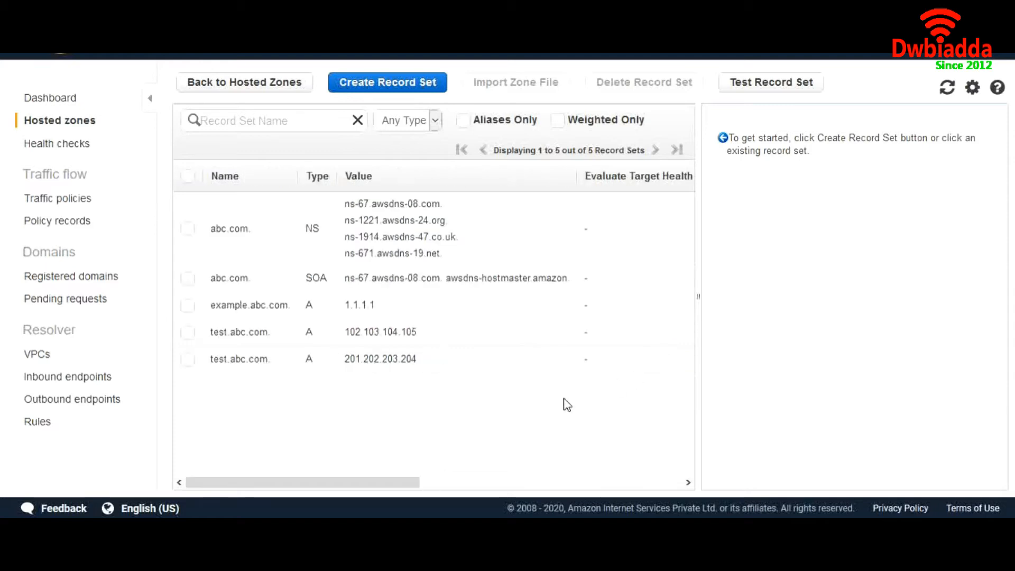
left_click(405, 94)
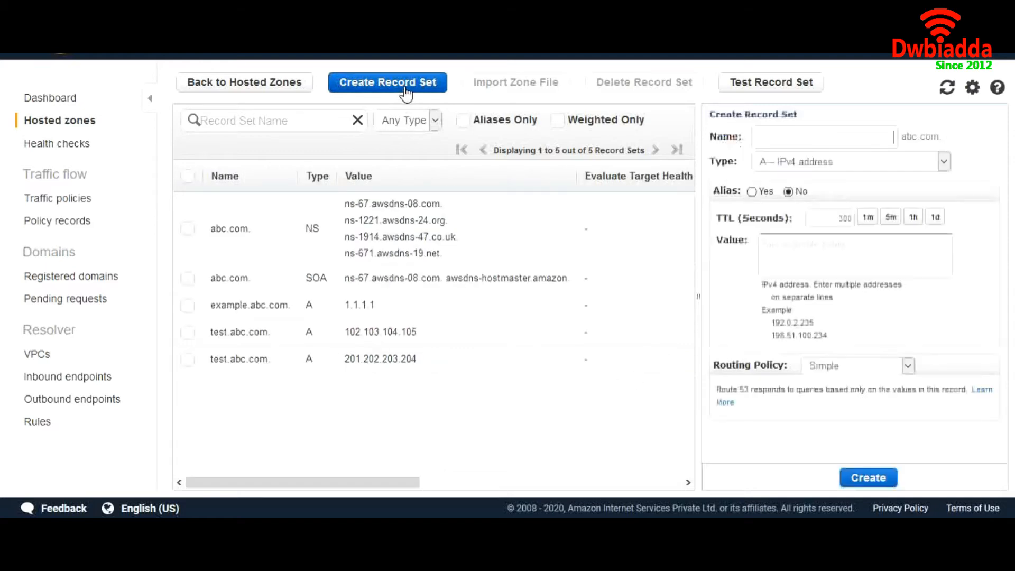
left_click(871, 366)
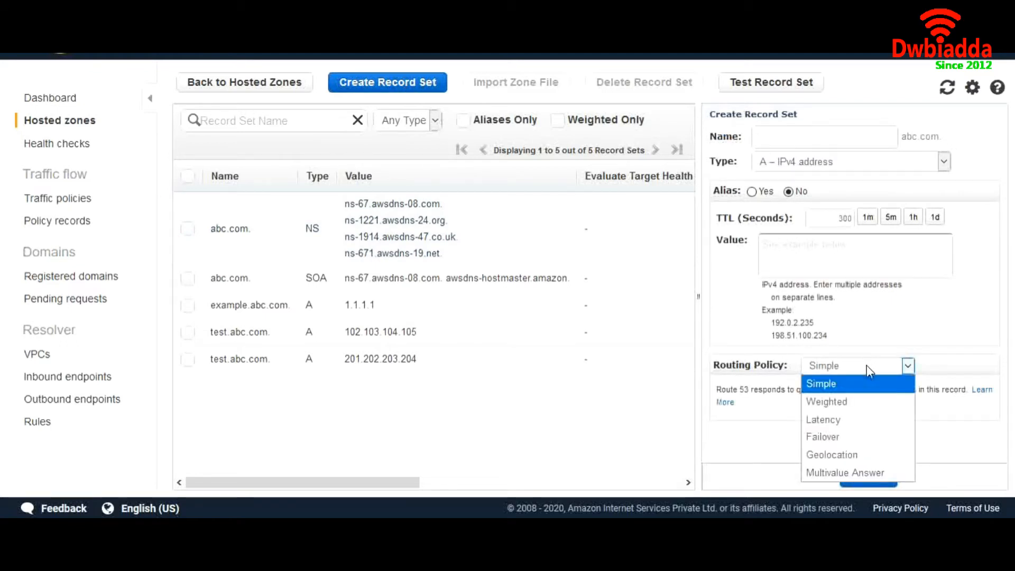
left_click(860, 336)
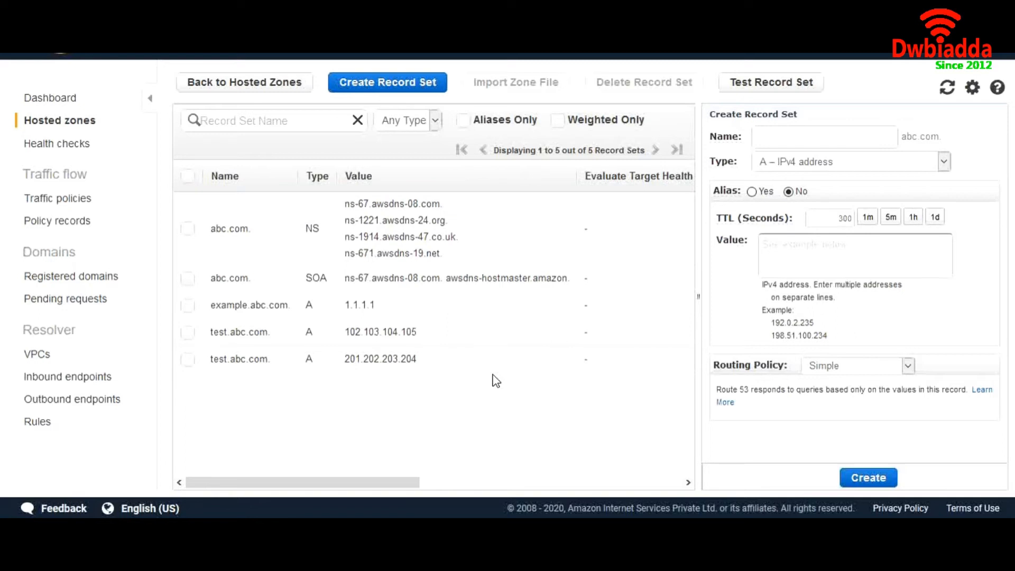
scroll(533, 357, "right", 5)
scroll(532, 357, "right", 5)
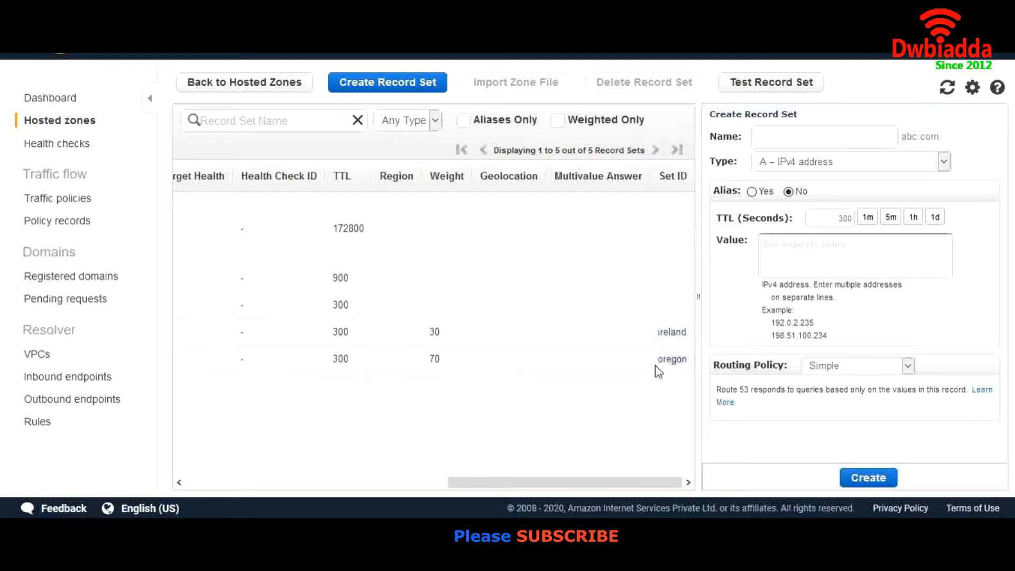
scroll(650, 374, "left", 10)
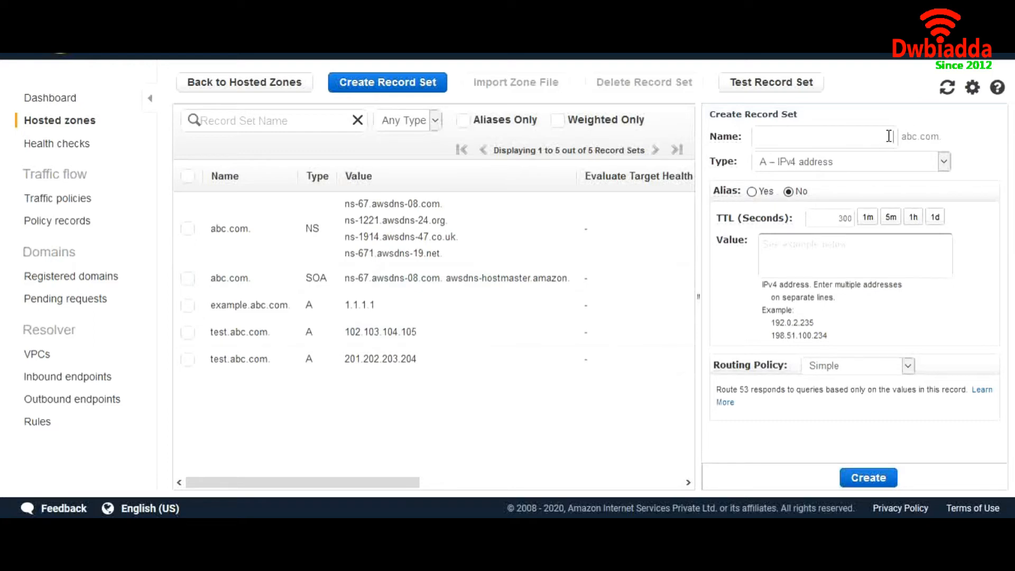
- Name the record latency with value 192.168.1.2 and choose Latency routing
type("late")
type("ncy")
type("92")
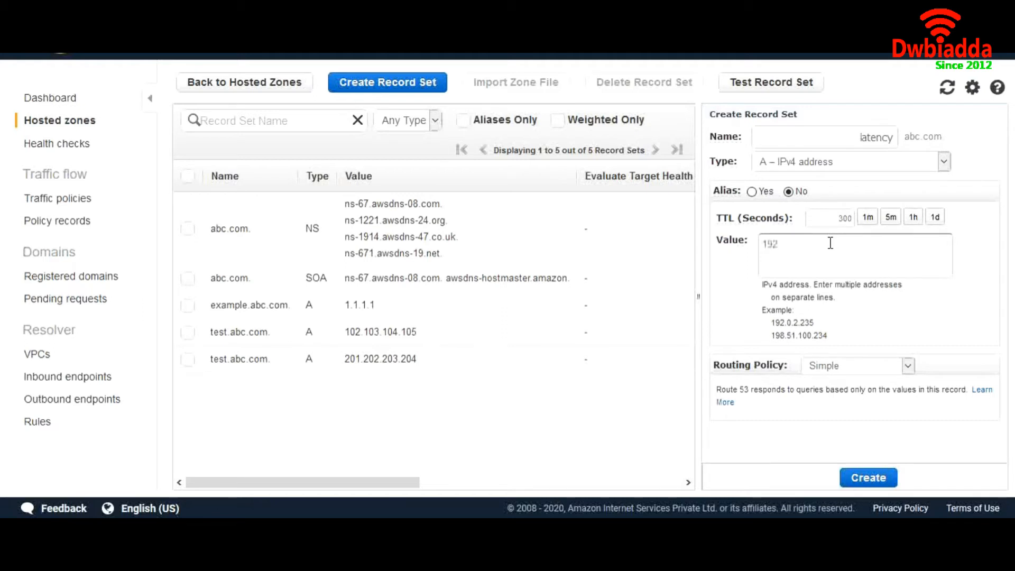
type(".168.1.2")
left_click(871, 369)
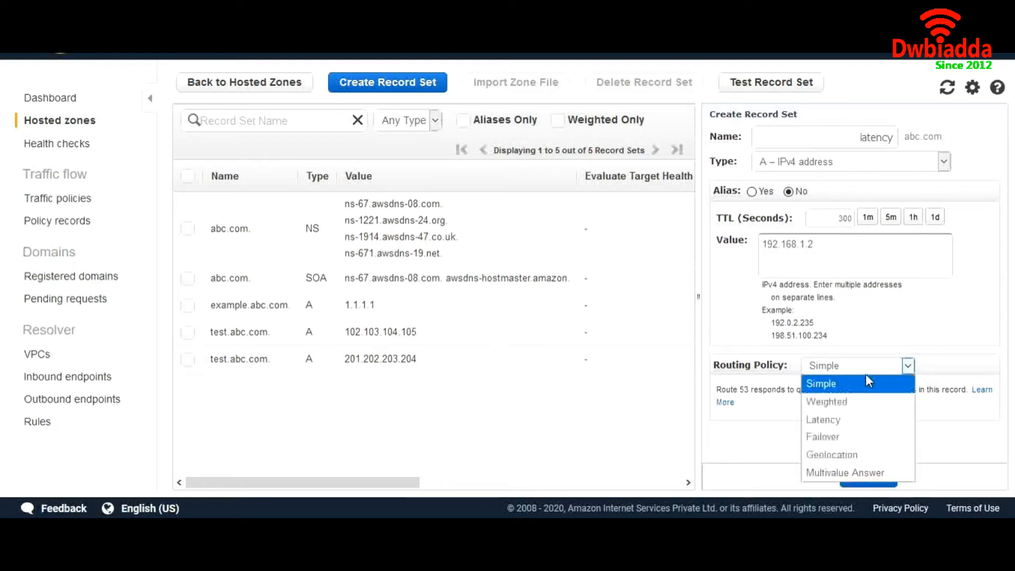
left_click(844, 418)
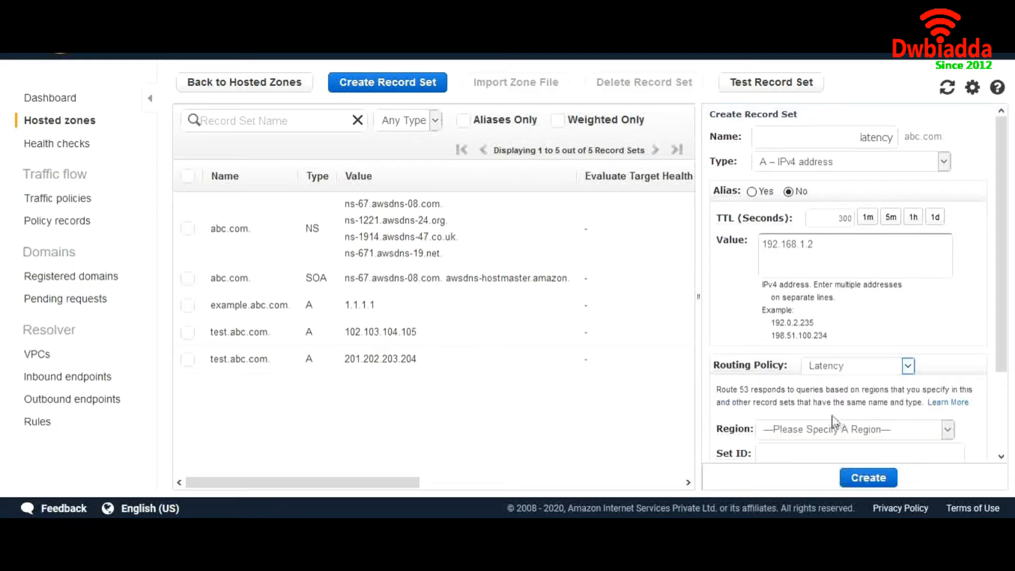
scroll(829, 421, "down", 3)
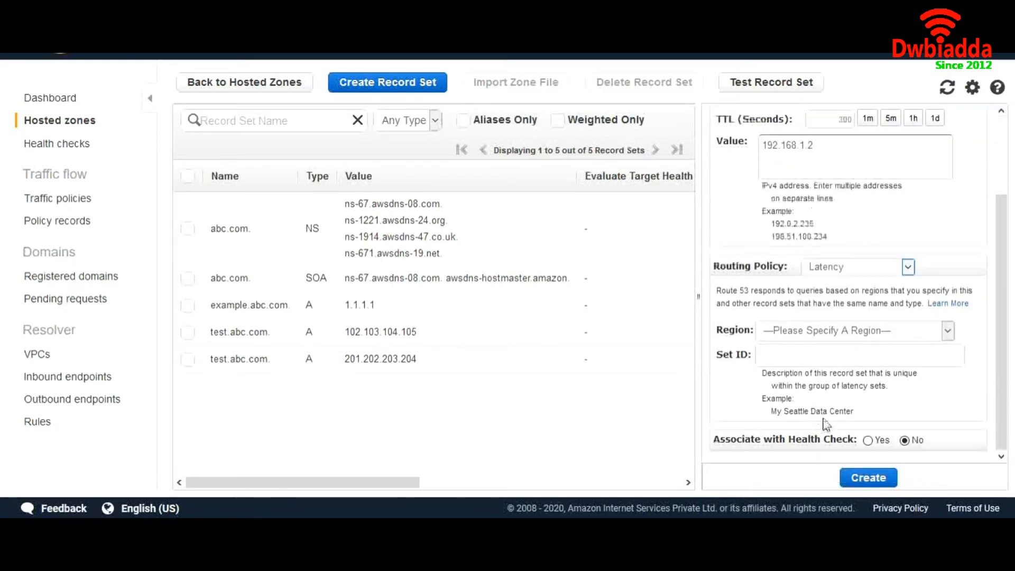
- Set the region to us-east-1 and set ID n.v, then create the record
left_click(817, 334)
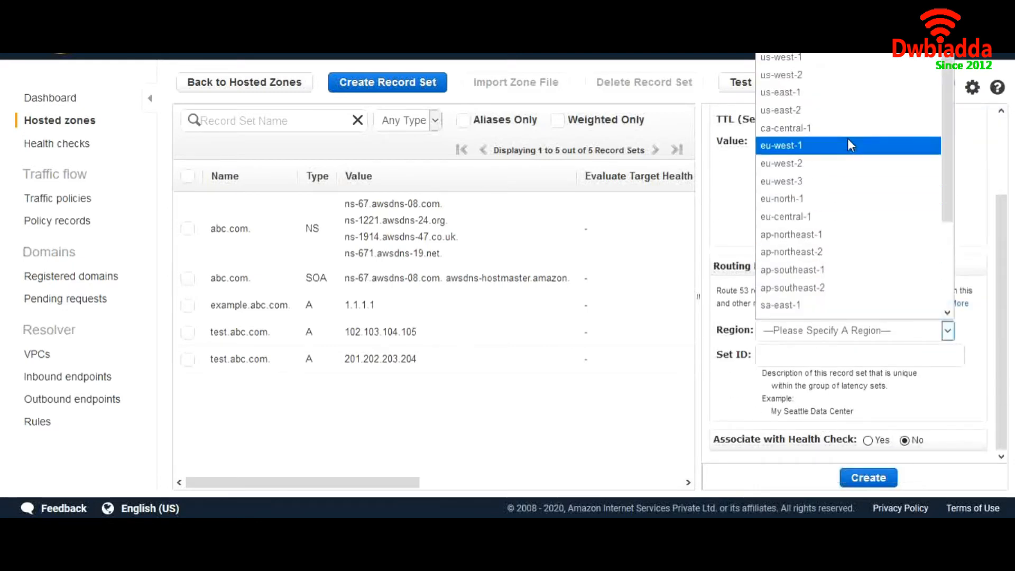
left_click(844, 104)
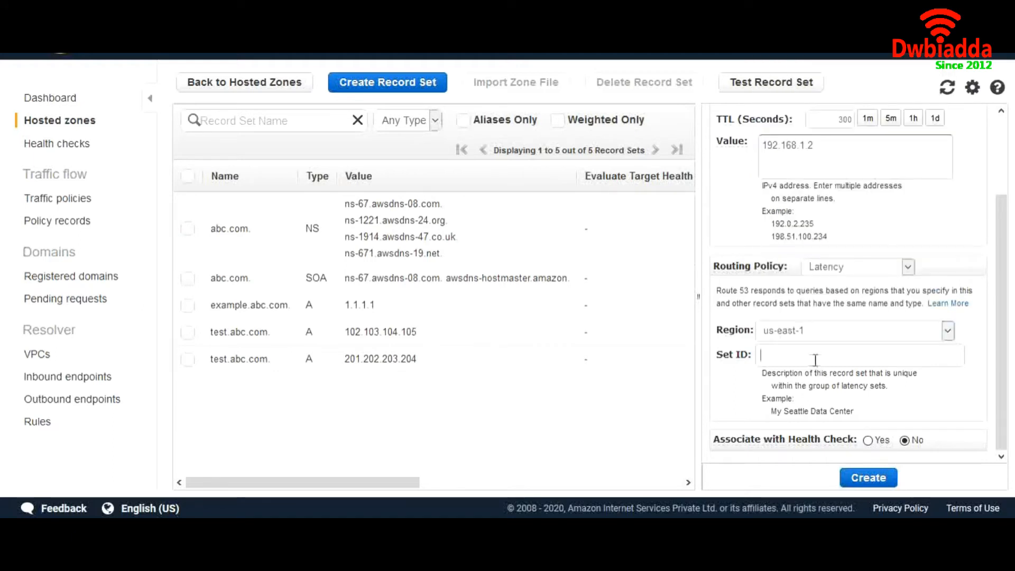
left_click(815, 360)
type("n.v")
scroll(815, 361, "up", 3)
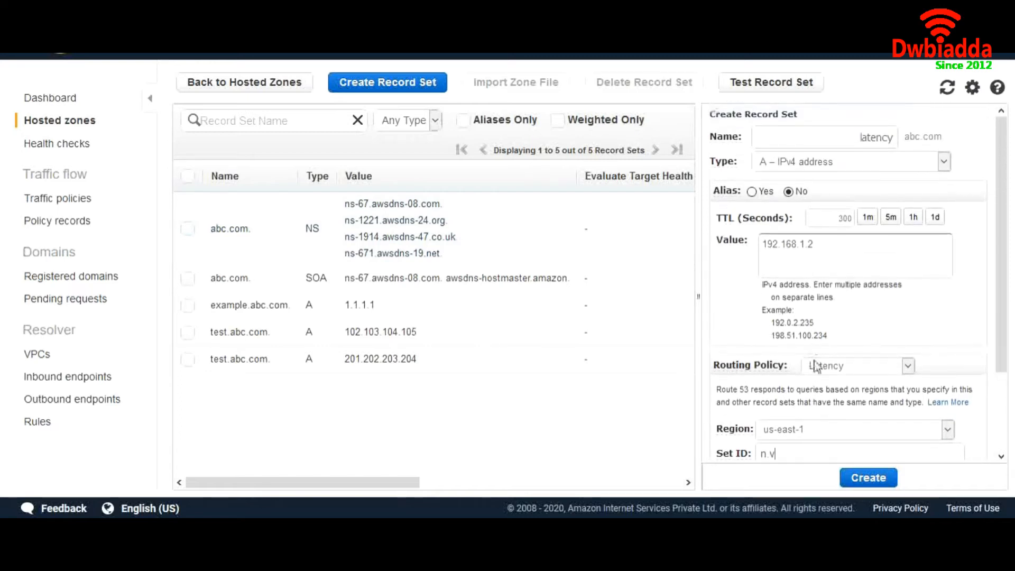
scroll(818, 365, "down", 2)
left_click(880, 480)
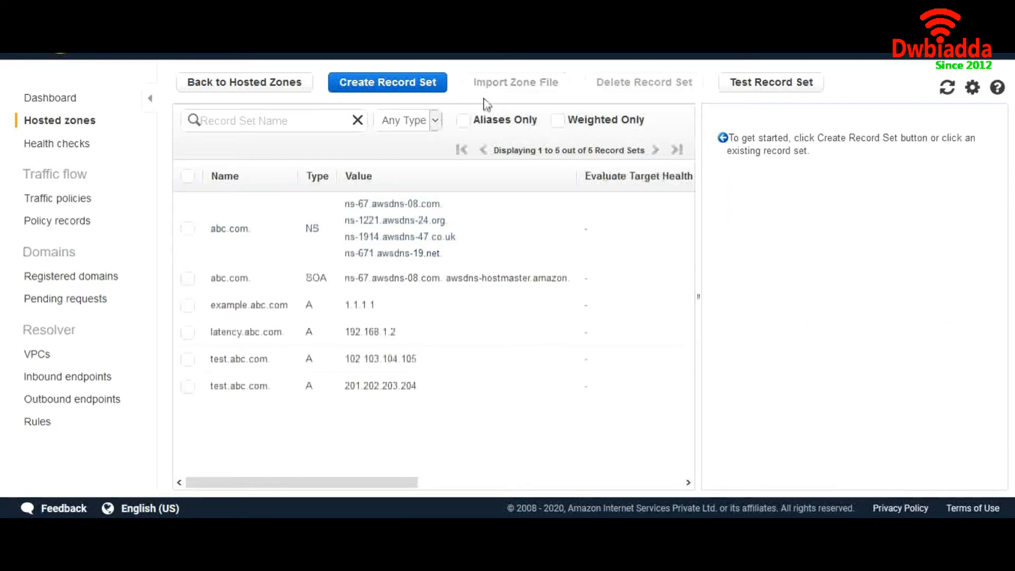
- Start another record set named latency with value 192.168.2.4
left_click(421, 89)
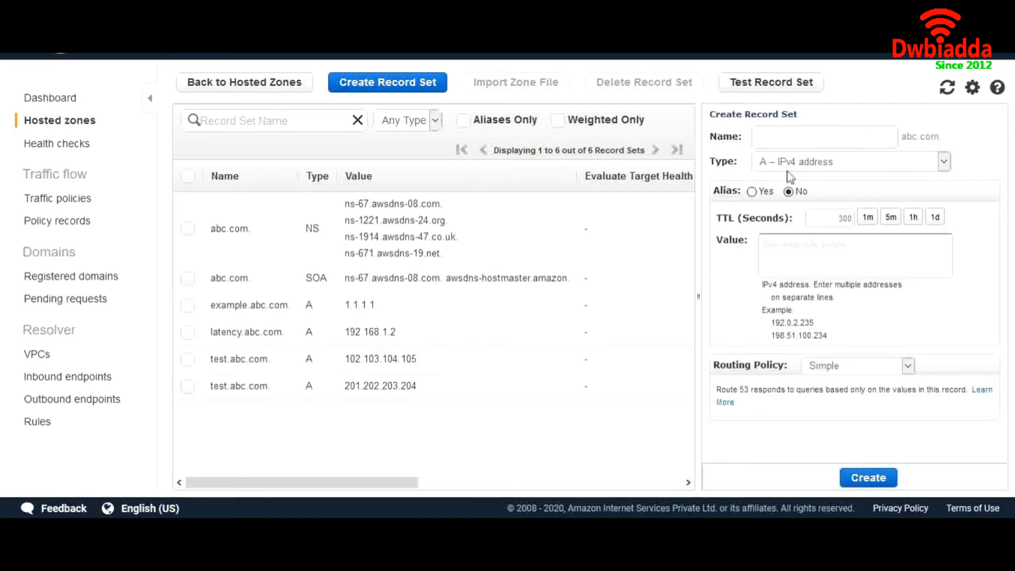
left_click(849, 136)
type("latency")
left_click(849, 251)
type("192.168")
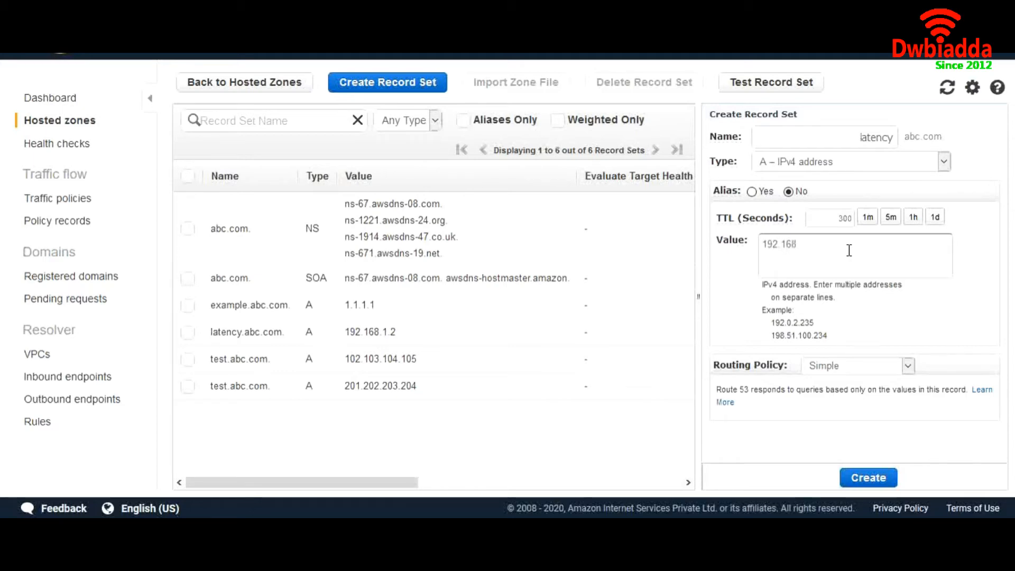
type(".2.4")
- Choose Latency routing with region ap-southeast-1
left_click(855, 366)
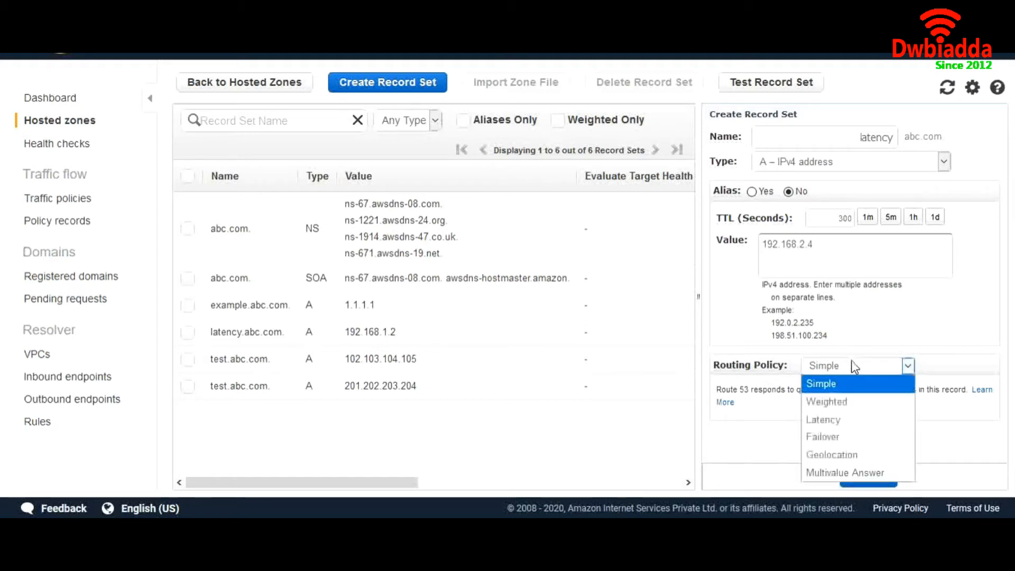
left_click(856, 419)
scroll(846, 407, "down", 2)
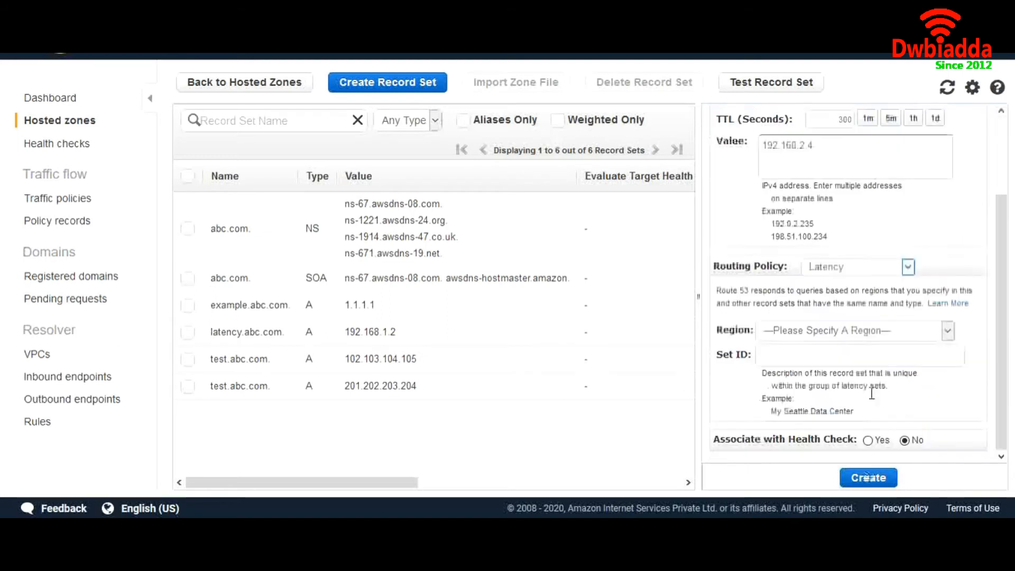
left_click(823, 332)
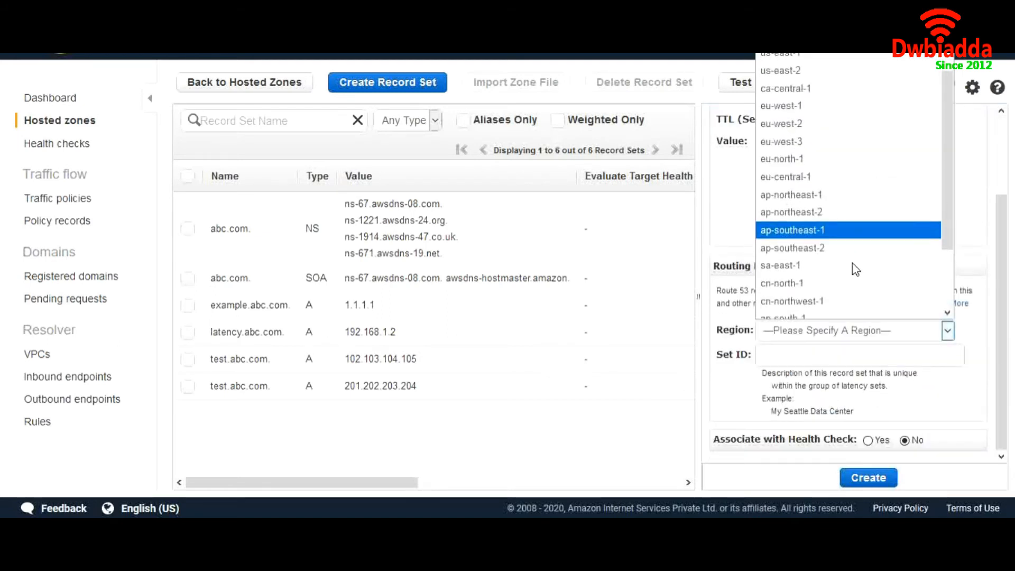
scroll(854, 269, "up", 1)
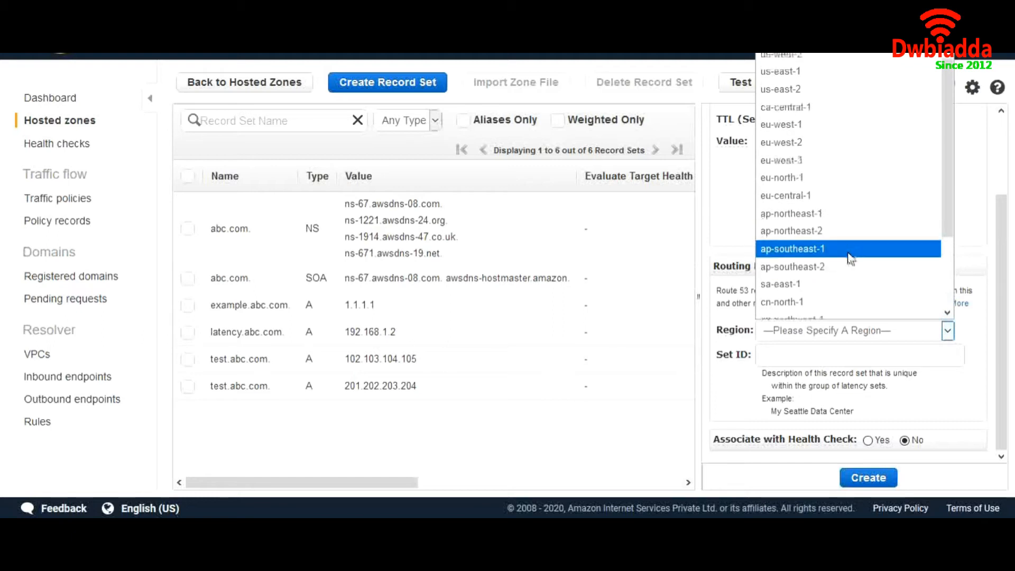
scroll(855, 264, "down", 2)
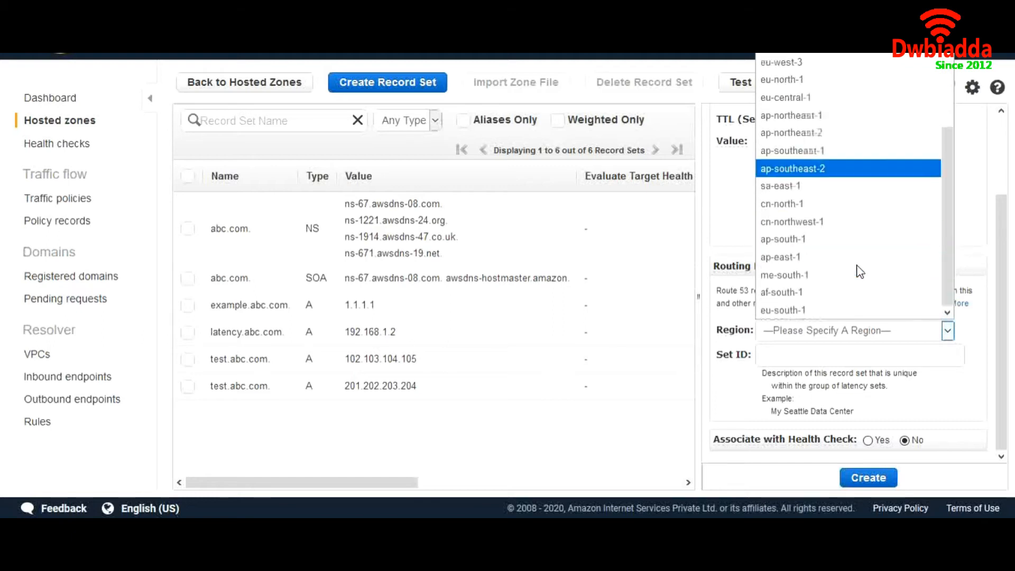
scroll(860, 272, "up", 1)
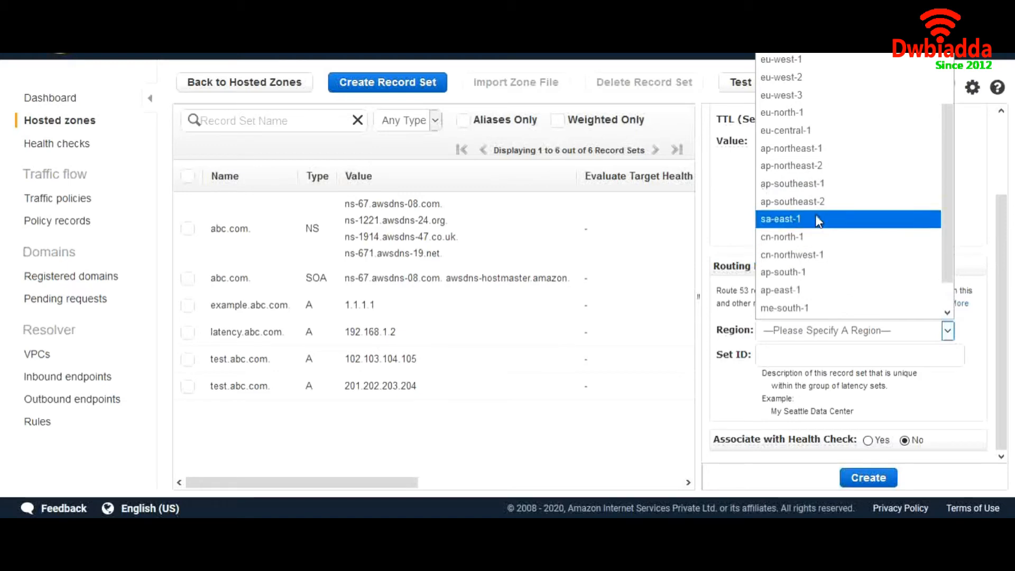
left_click(816, 186)
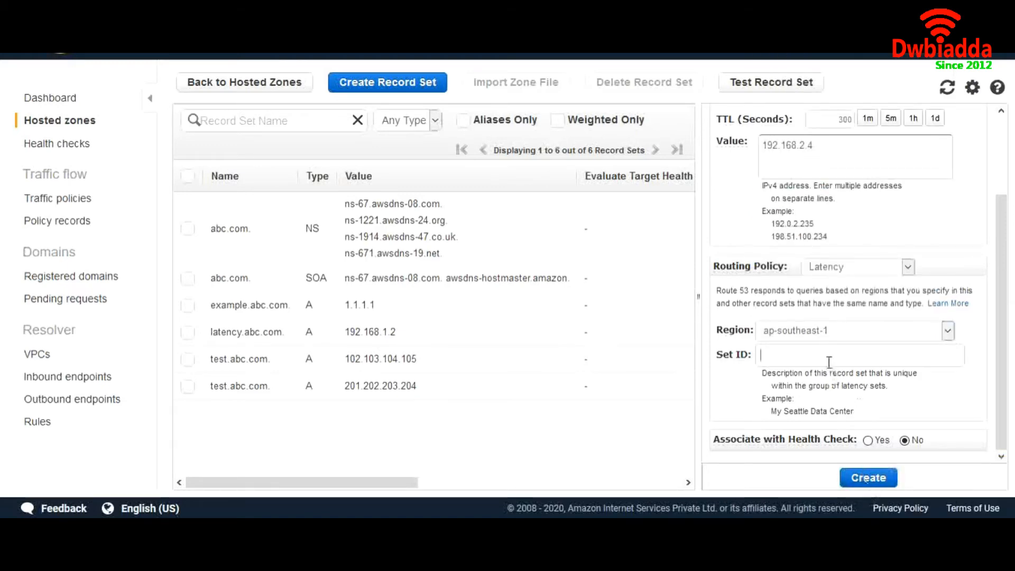
- Set the set ID to Mumbai and create the second latency record
left_click(787, 355)
type("zz")
key("BackSpace")
type("Mumbai")
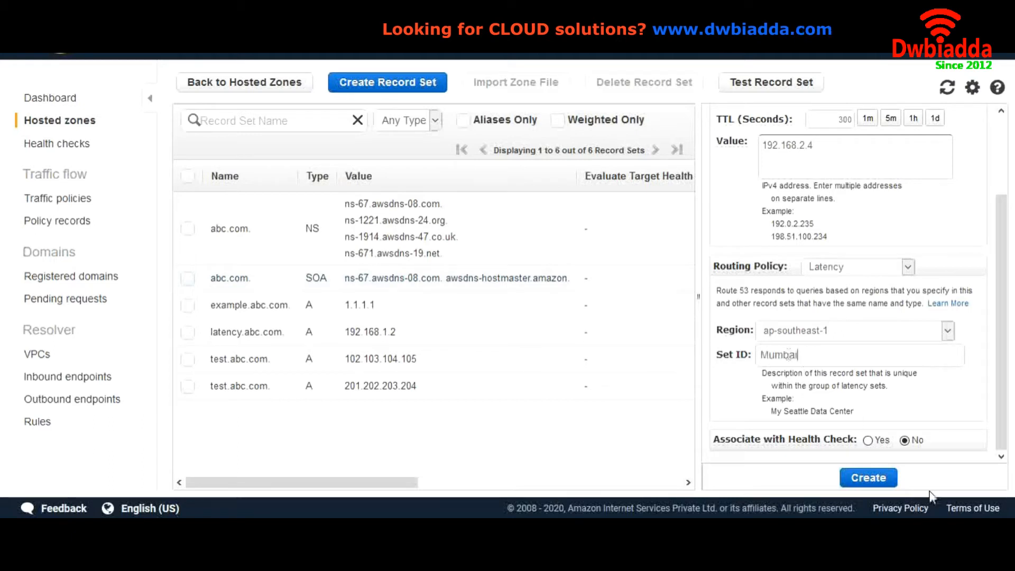
left_click(871, 477)
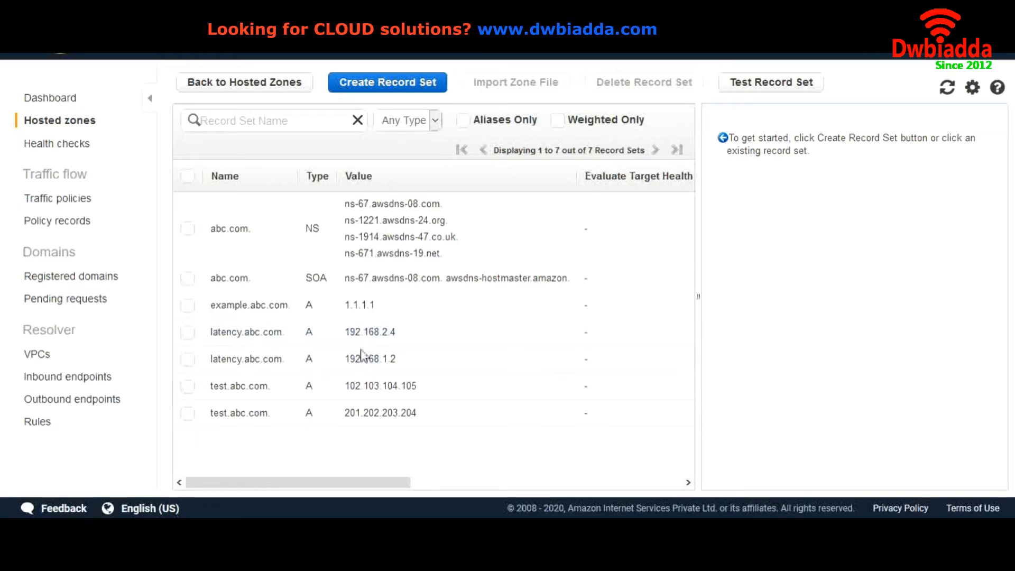
- Scroll the table to compare Region and Set ID, then select the first latency.abc.com record
scroll(444, 348, "right", 3)
scroll(446, 349, "right", 3)
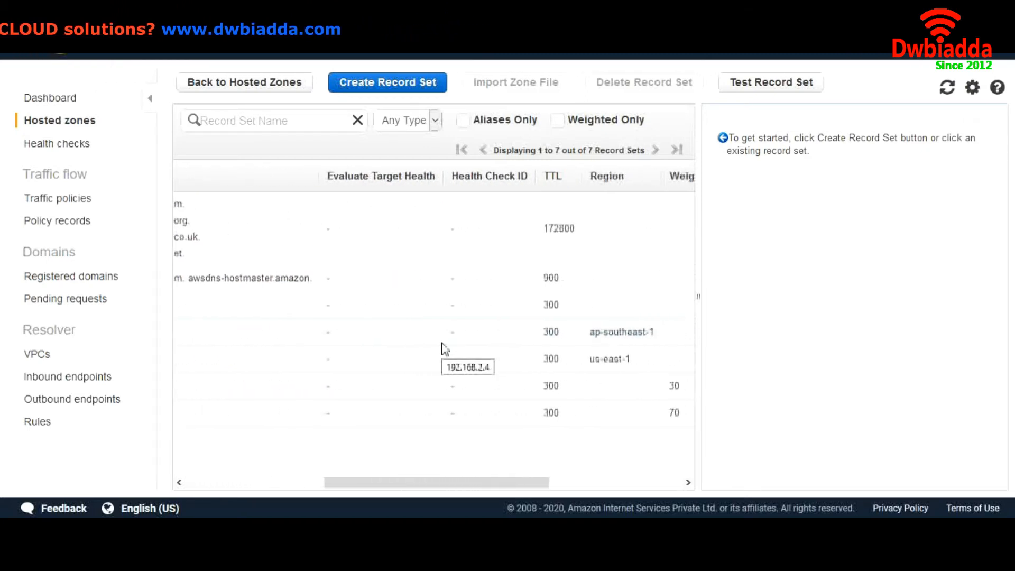
scroll(609, 341, "right", 4)
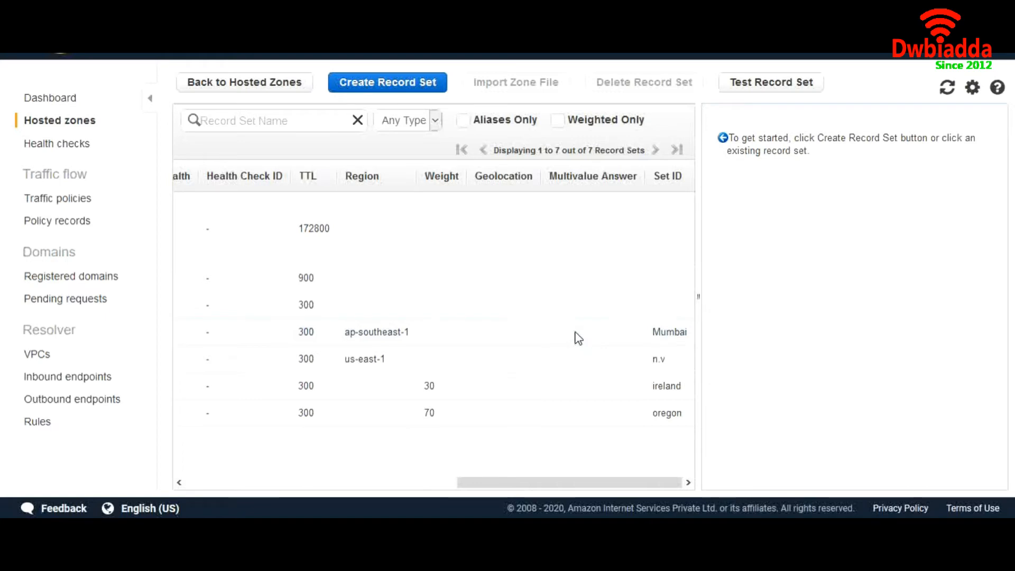
scroll(578, 338, "left", 10)
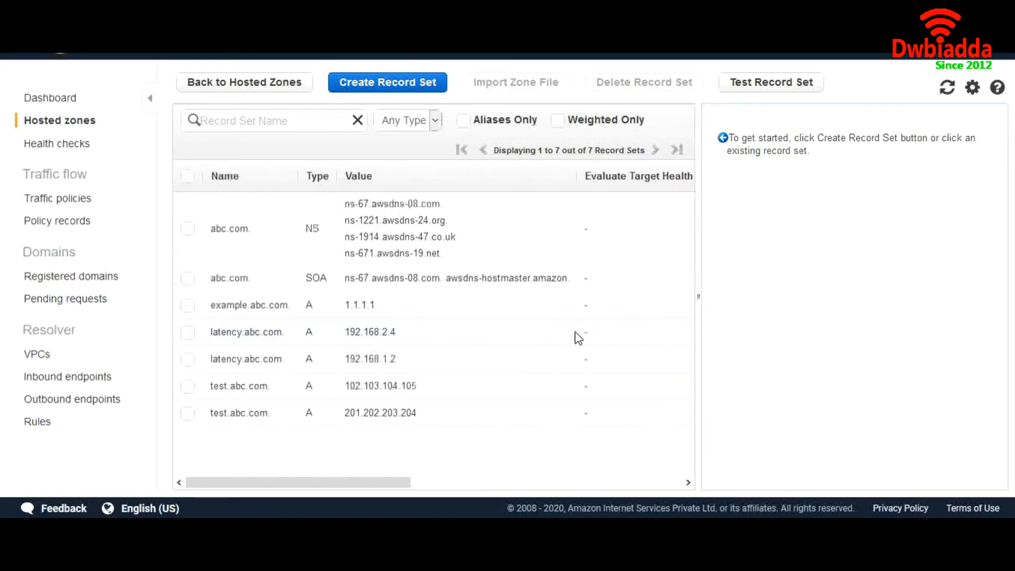
left_click_drag(288, 337, 206, 333)
- Review the second latency.abc.com record's values, then deselect it to close the Edit Record Set panel
scroll(553, 325, "right", 10)
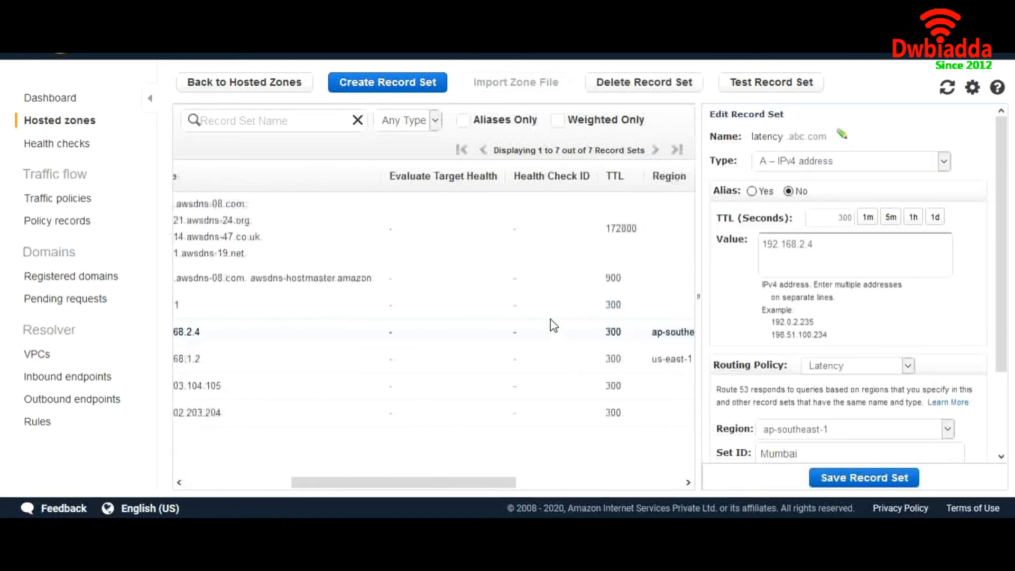
scroll(553, 325, "right", 1)
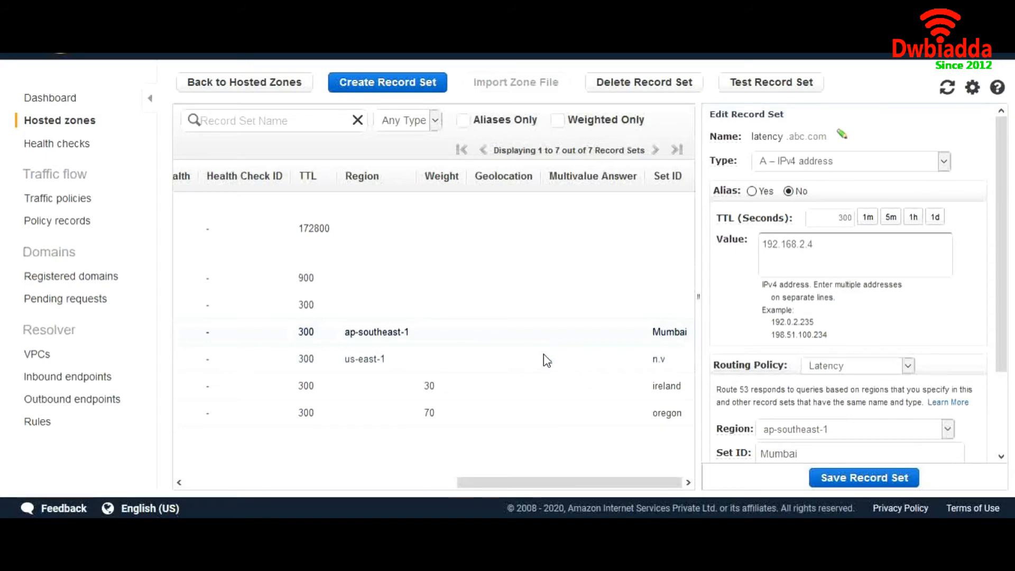
scroll(546, 360, "left", 10)
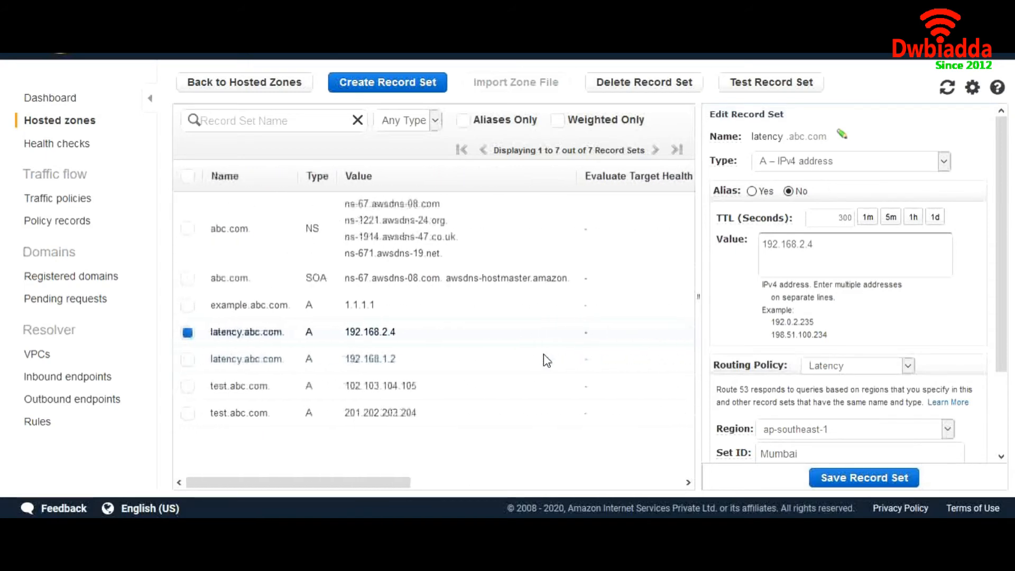
left_click_drag(284, 367, 216, 368)
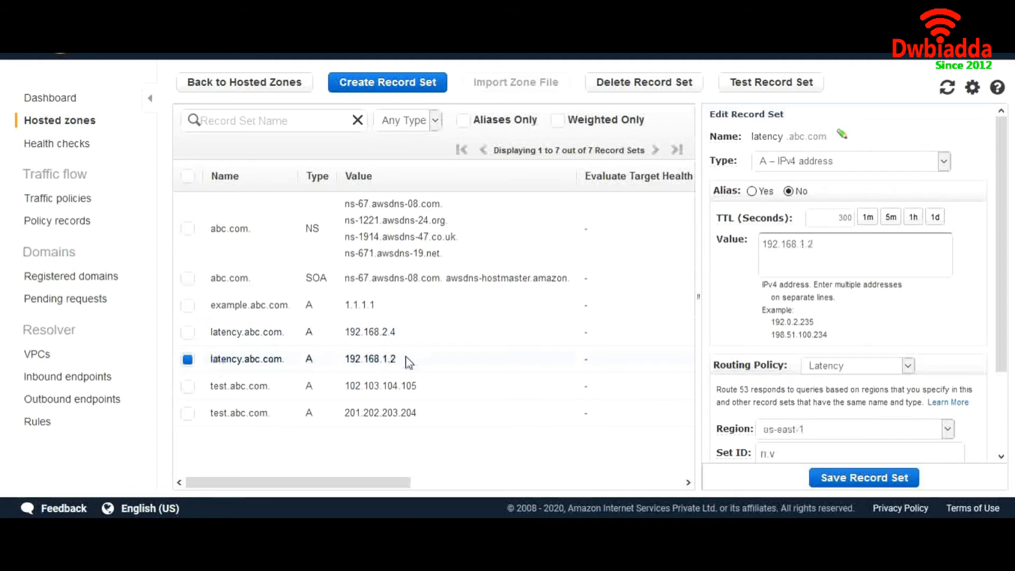
left_click_drag(407, 360, 335, 364)
left_click(333, 364)
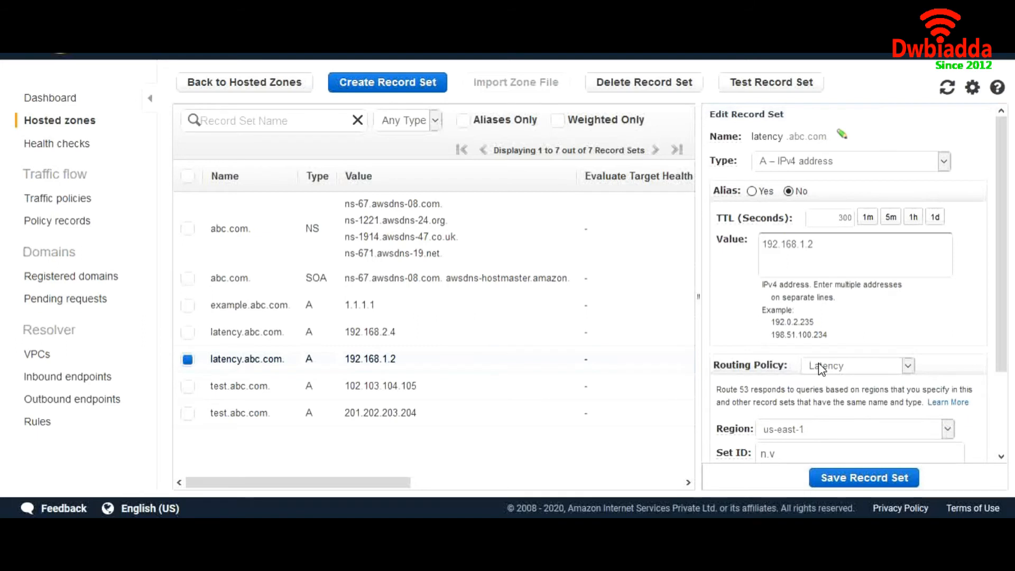
left_click(188, 361)
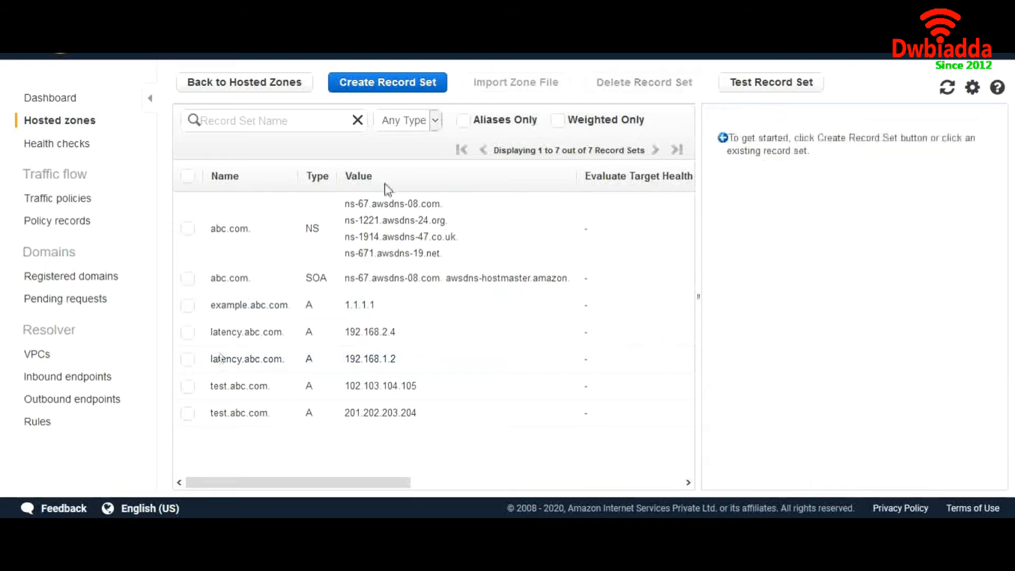
- Open a new record set form, choose Failover routing and set Associate with Health Check to Yes
left_click(416, 86)
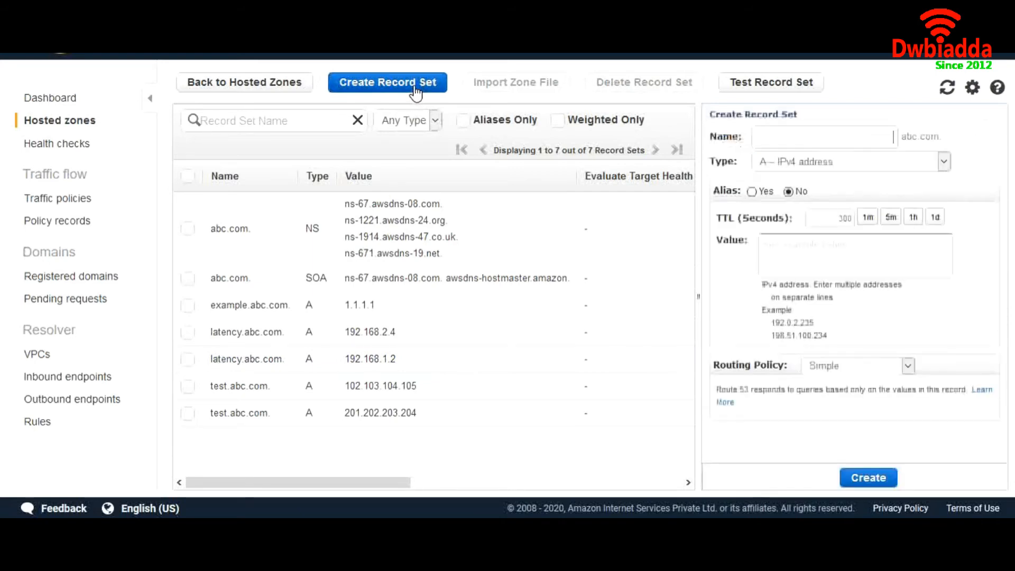
left_click(851, 370)
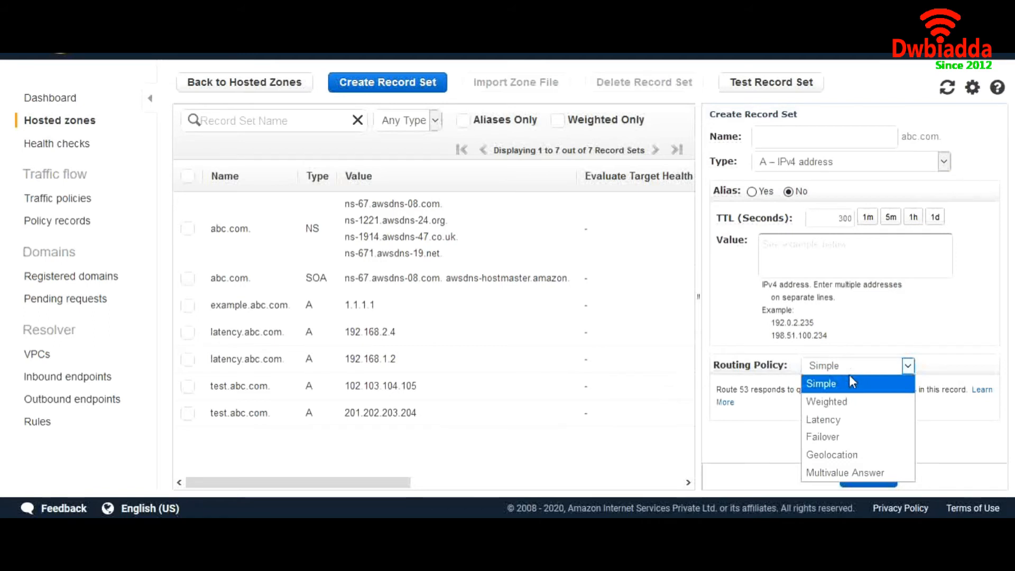
left_click(849, 436)
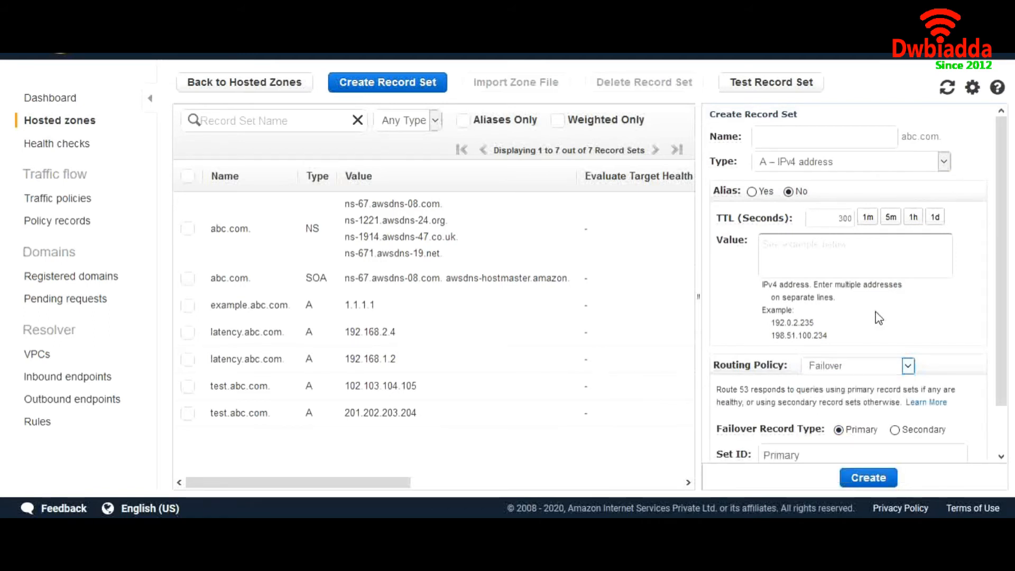
scroll(878, 318, "down", 1)
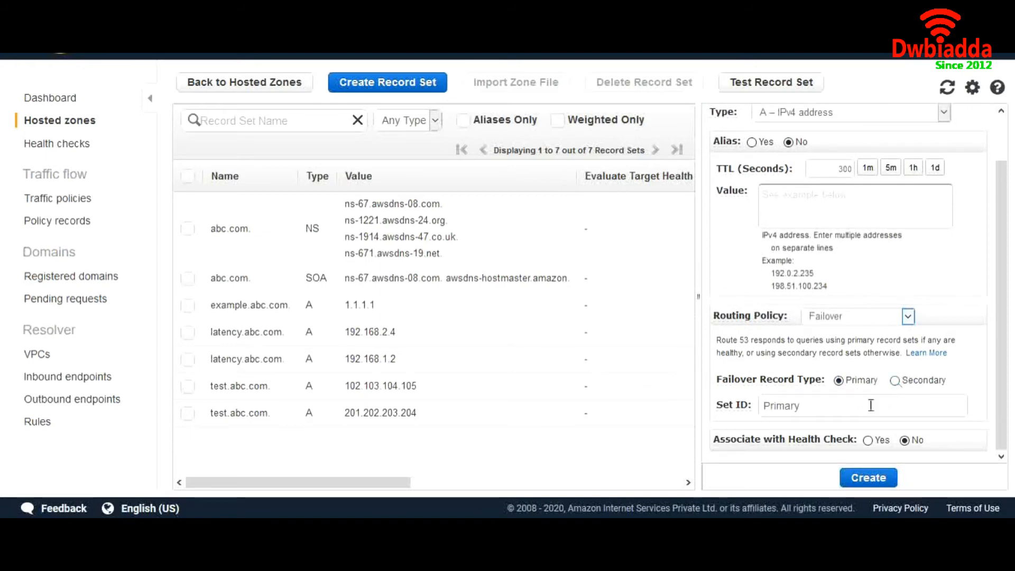
left_click(867, 440)
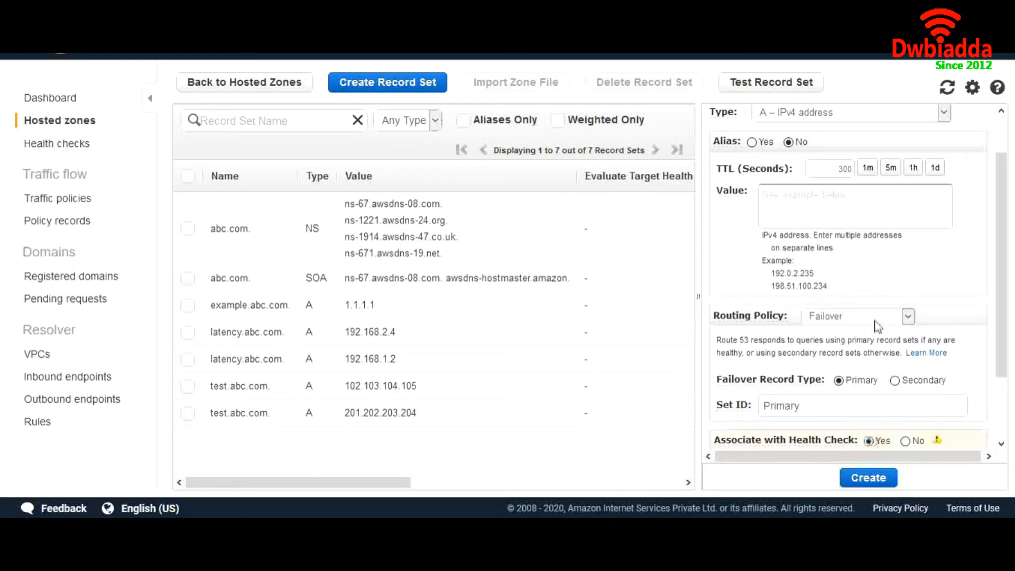
scroll(878, 325, "up", 2)
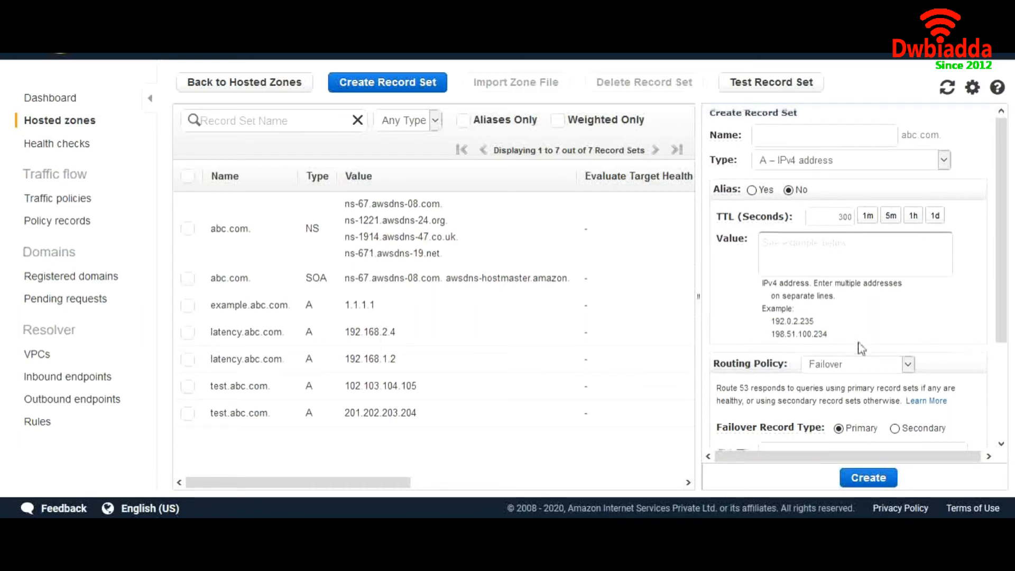
scroll(861, 348, "down", 3)
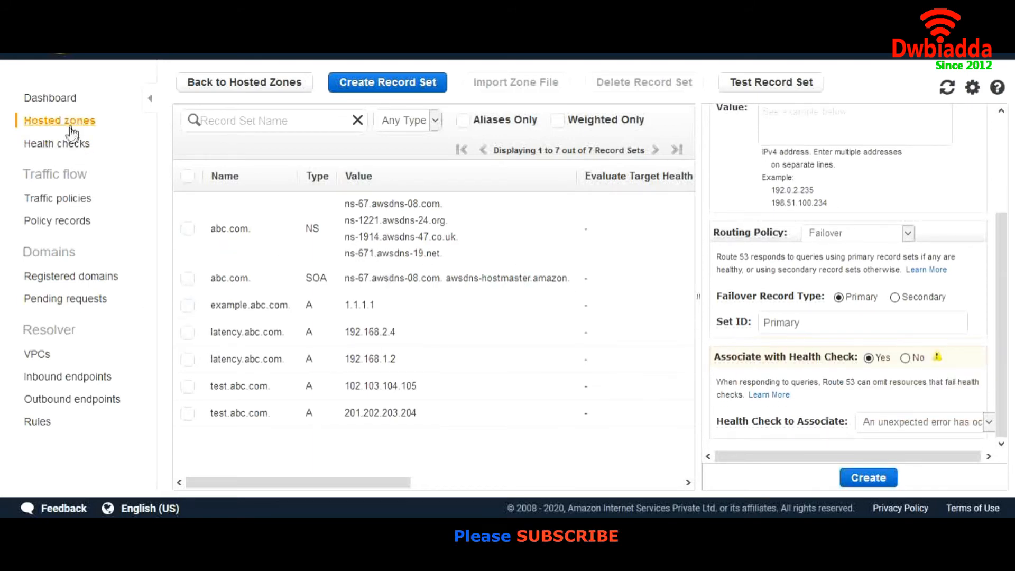
- Open Health checks and start a new health check, entering abc.com
left_click(66, 148)
left_click(256, 210)
type("abc.com")
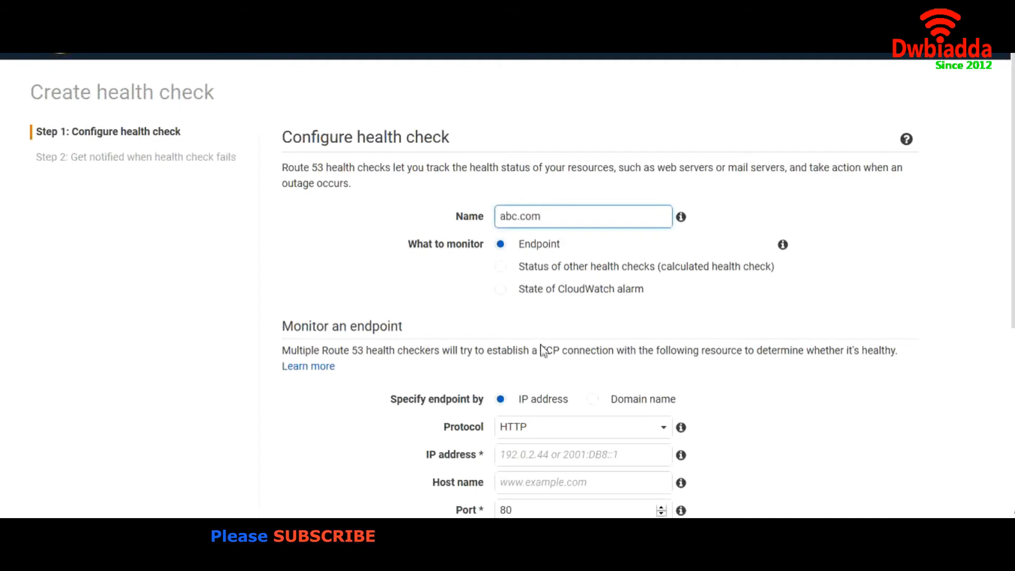
scroll(542, 350, "down", 1)
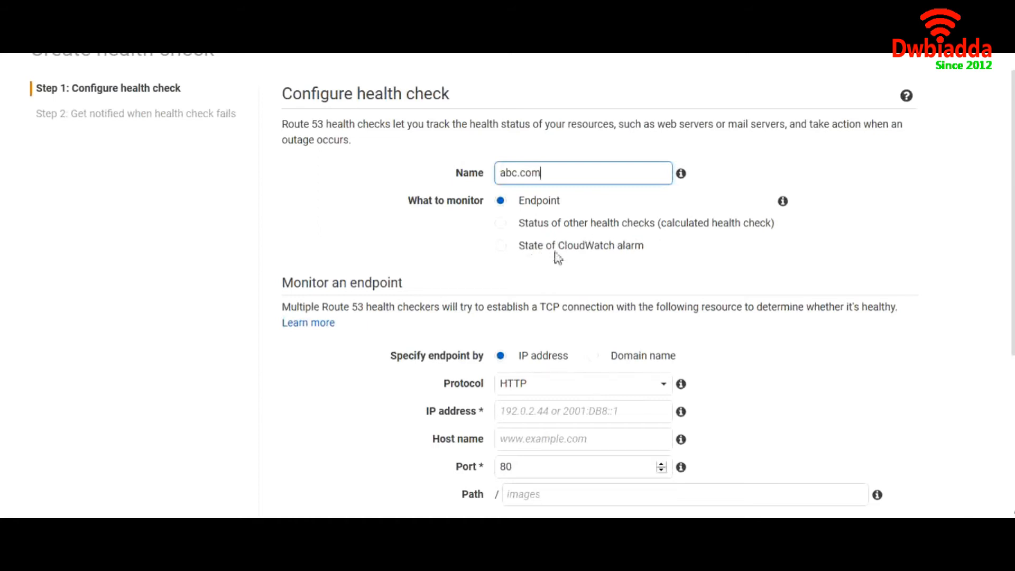
scroll(581, 260, "down", 3)
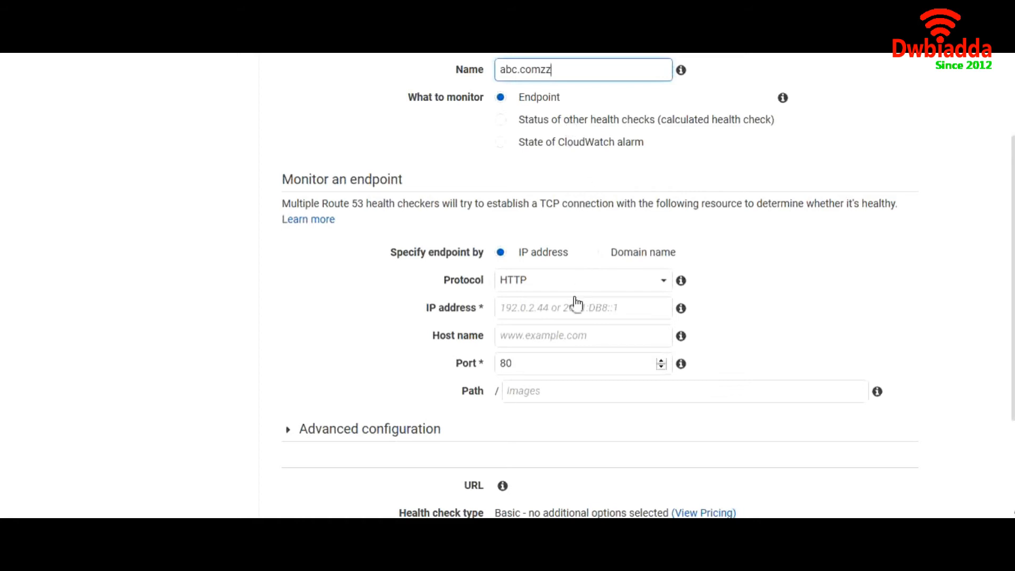
scroll(577, 240, "down", 2)
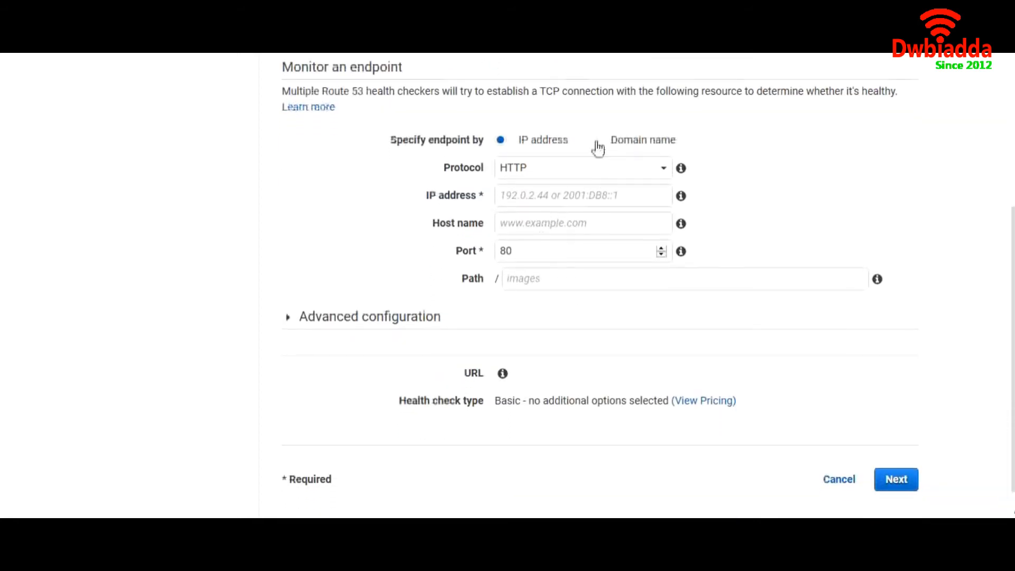
- Switch the endpoint to domain name, inspect Advanced configuration, then cancel and return to Hosted zones
left_click(595, 145)
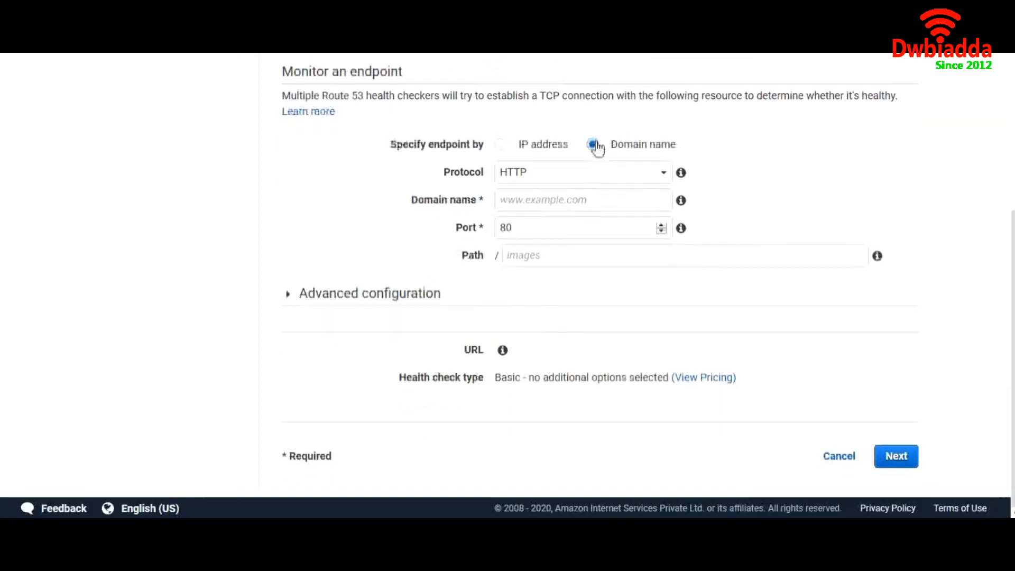
left_click(567, 205)
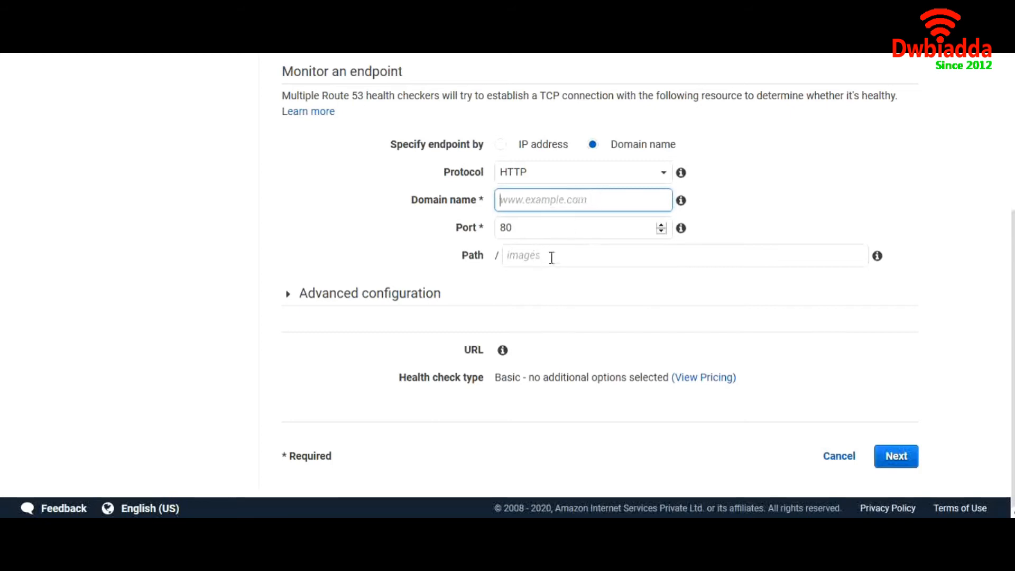
left_click(406, 295)
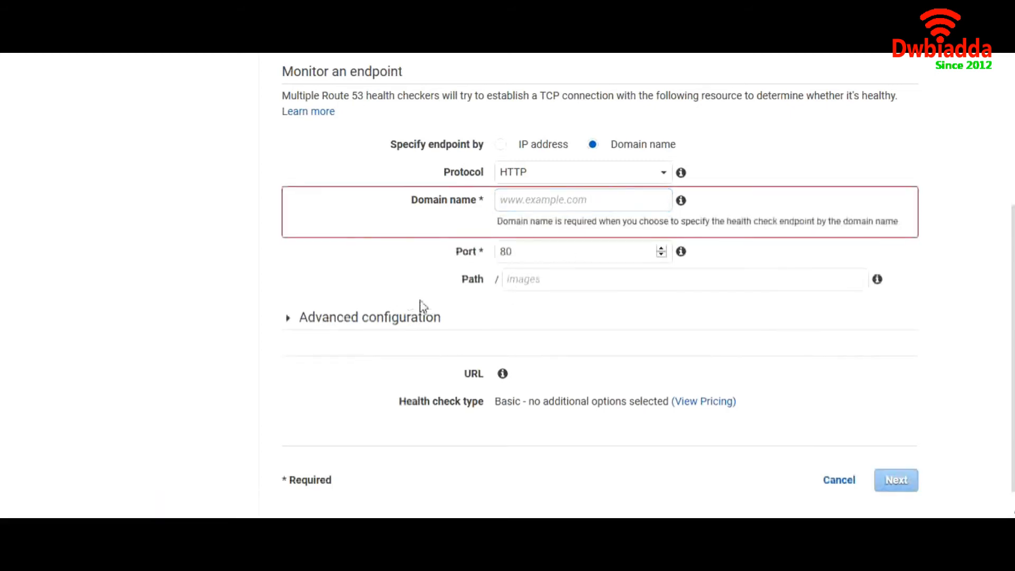
left_click(373, 318)
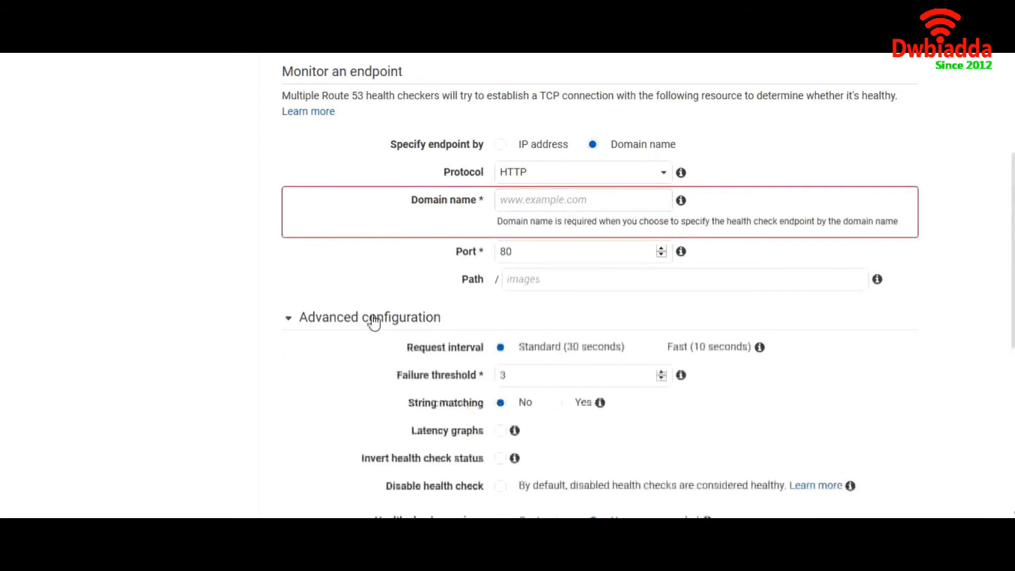
scroll(519, 346, "down", 3)
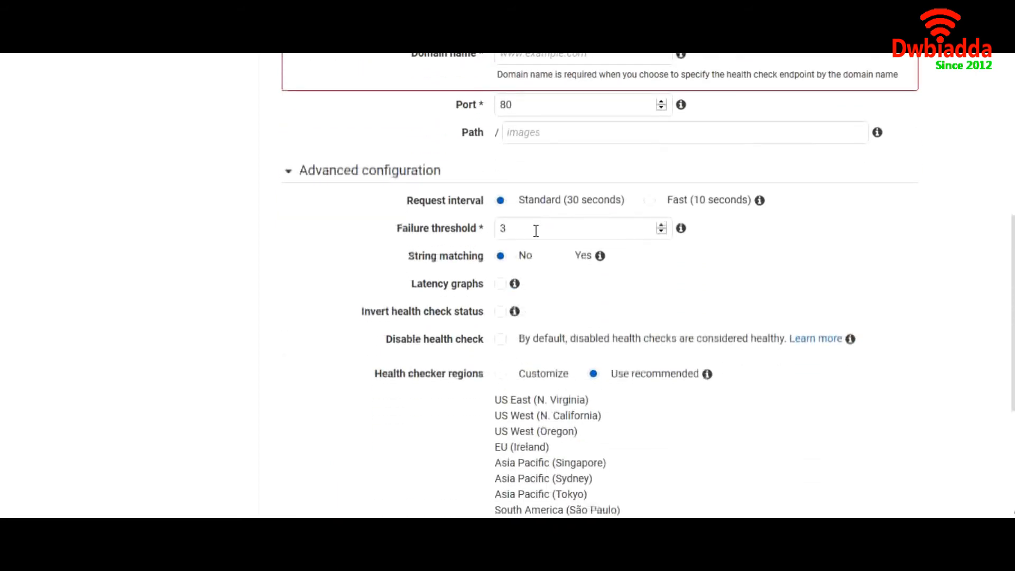
double_click(572, 228)
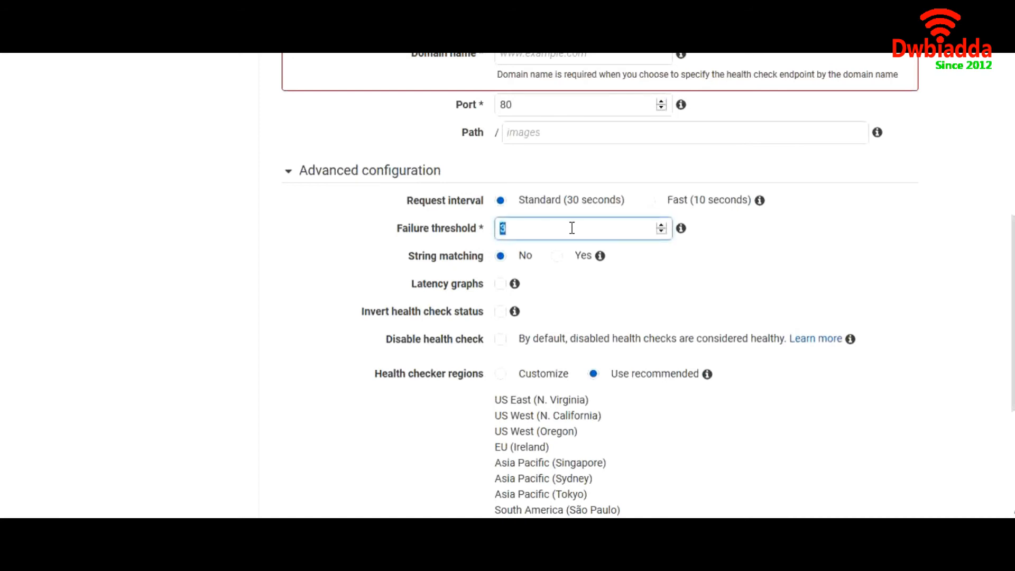
scroll(582, 335, "down", 5)
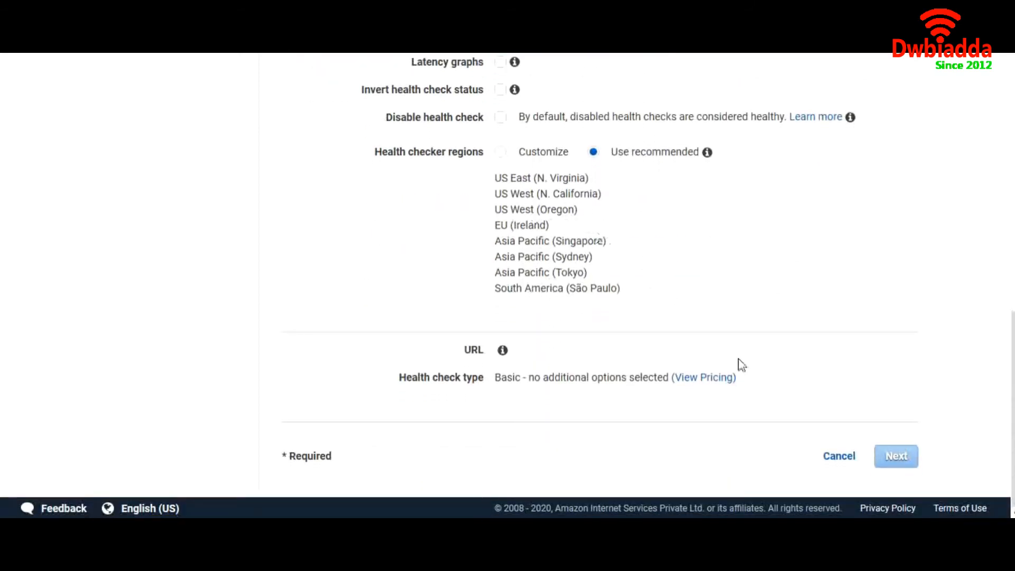
left_click(838, 458)
left_click(59, 122)
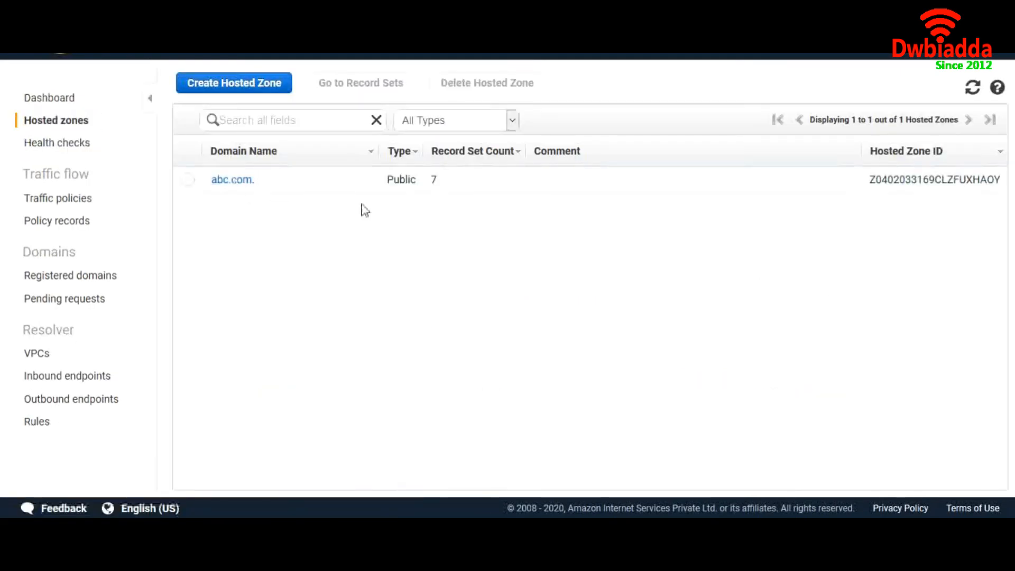
- Open abc.com and start a Failover-routed record set named fail
left_click(229, 181)
left_click(377, 84)
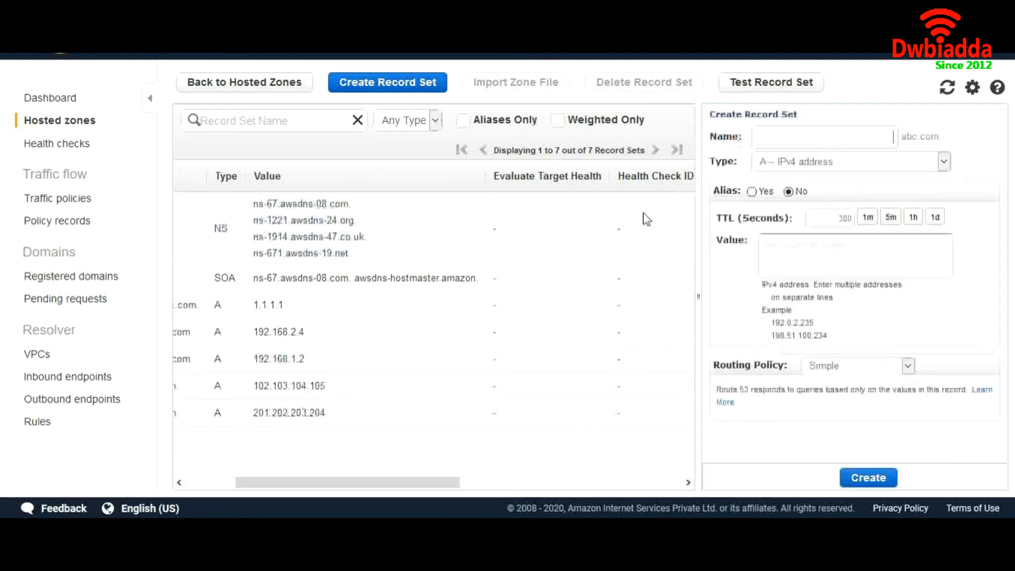
left_click(846, 366)
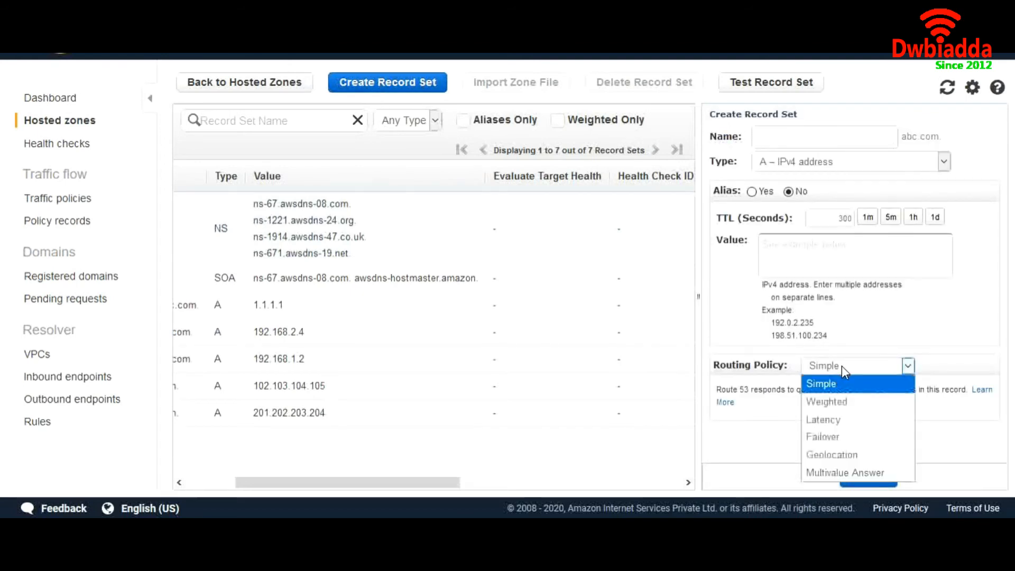
left_click(849, 437)
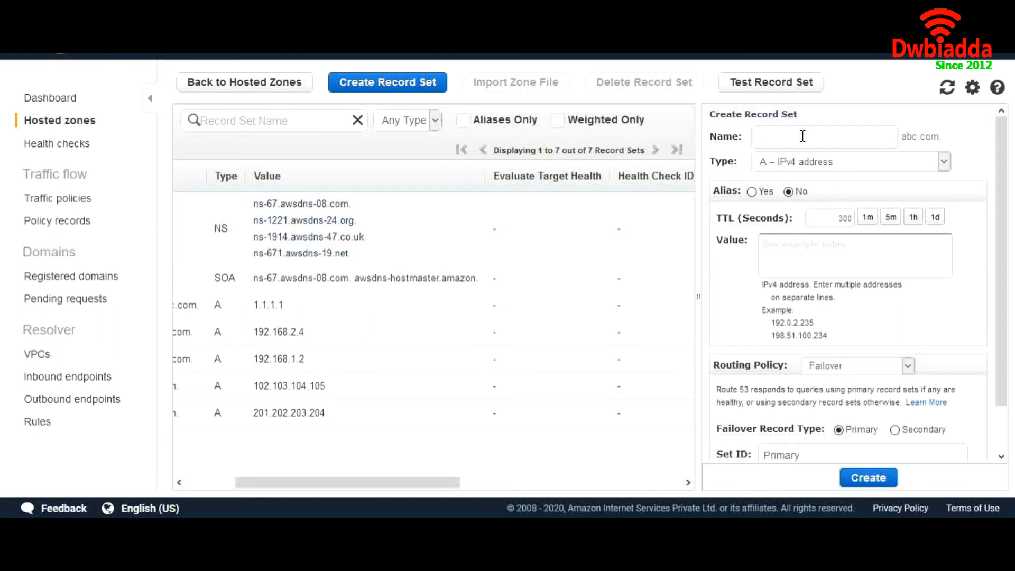
type("fail")
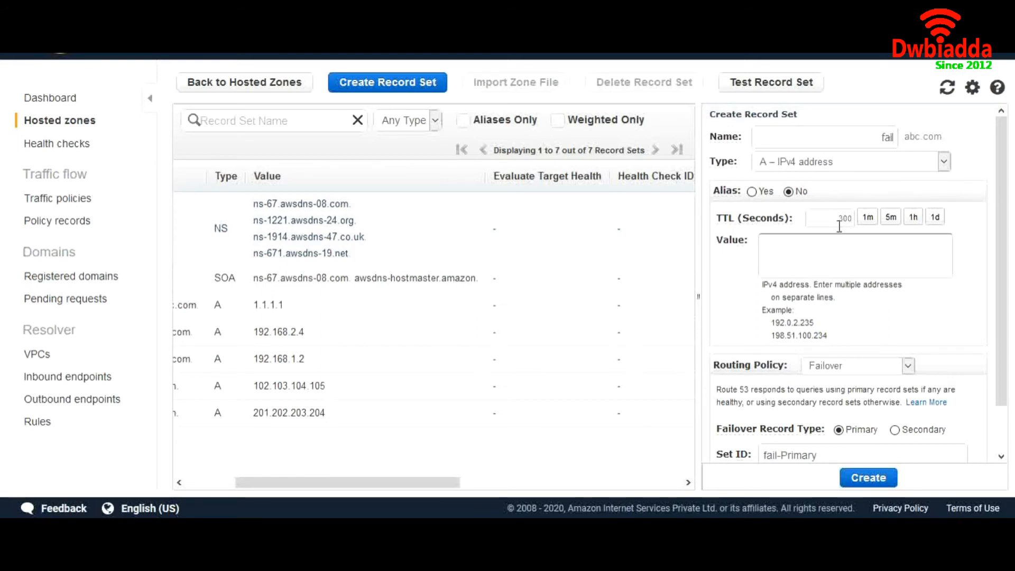
- Make it the Secondary failover record, then switch the routing policy to Geolocation
scroll(821, 244, "down", 1)
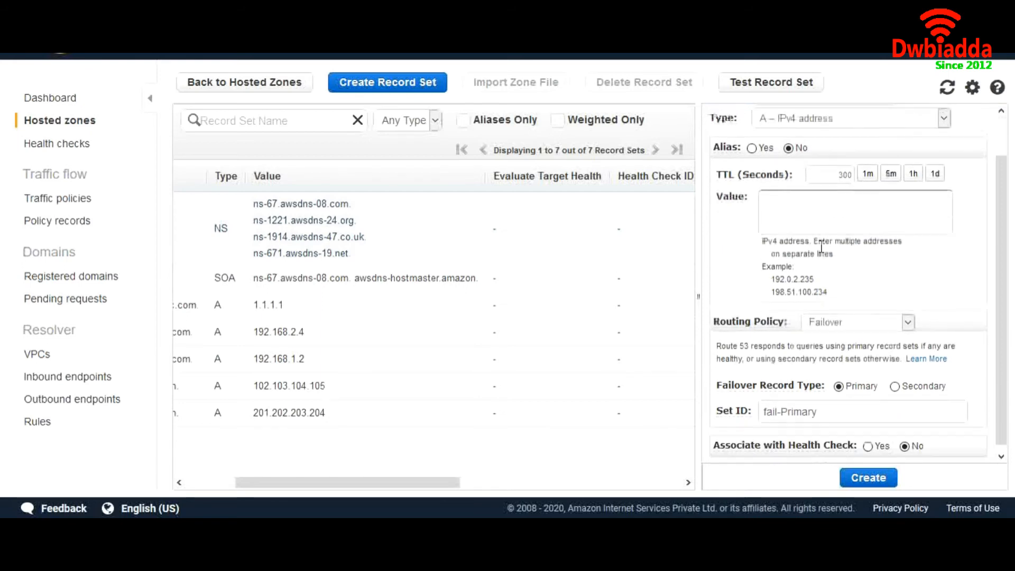
left_click(895, 381)
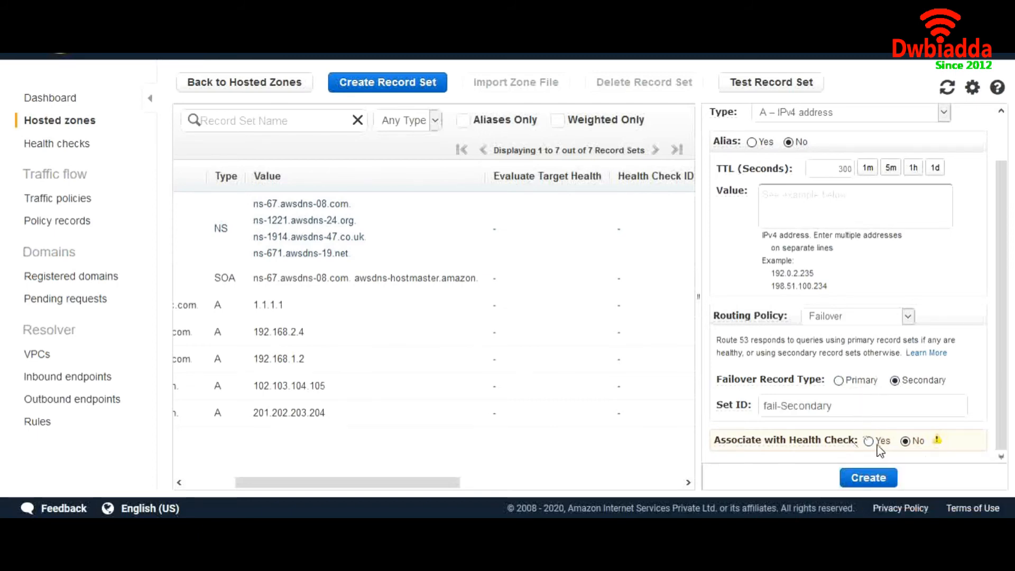
scroll(867, 373, "up", 2)
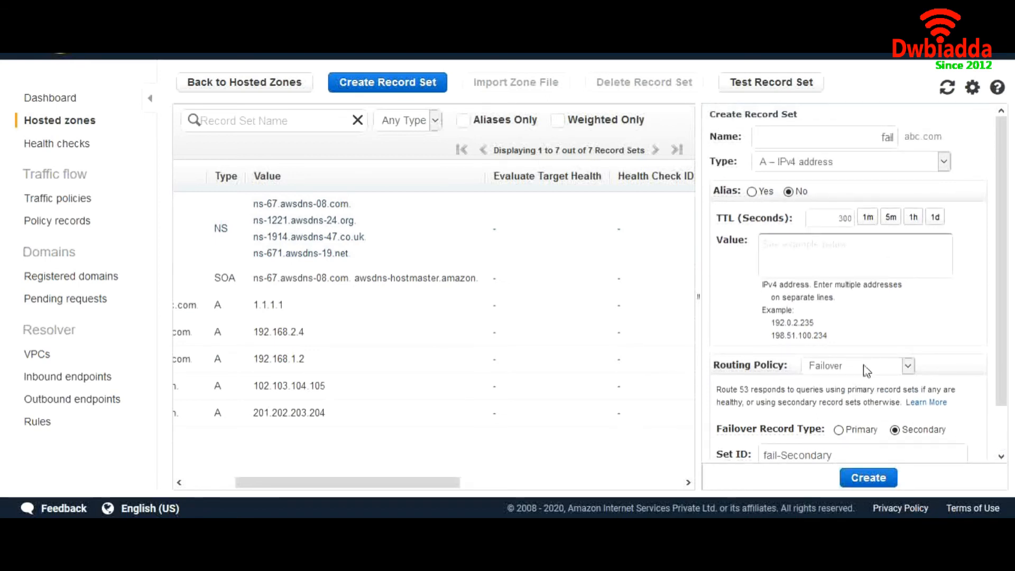
left_click(864, 365)
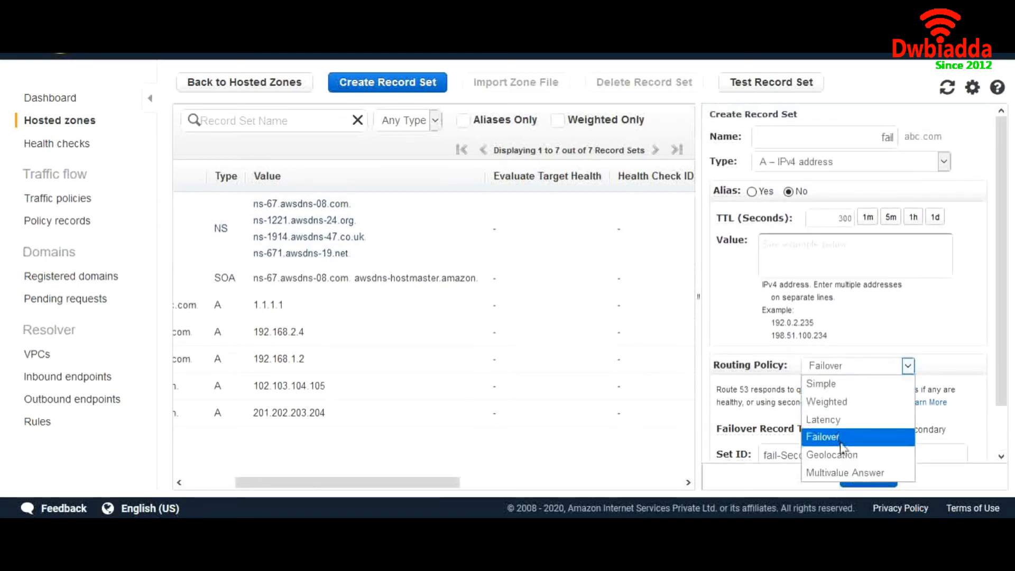
left_click(855, 455)
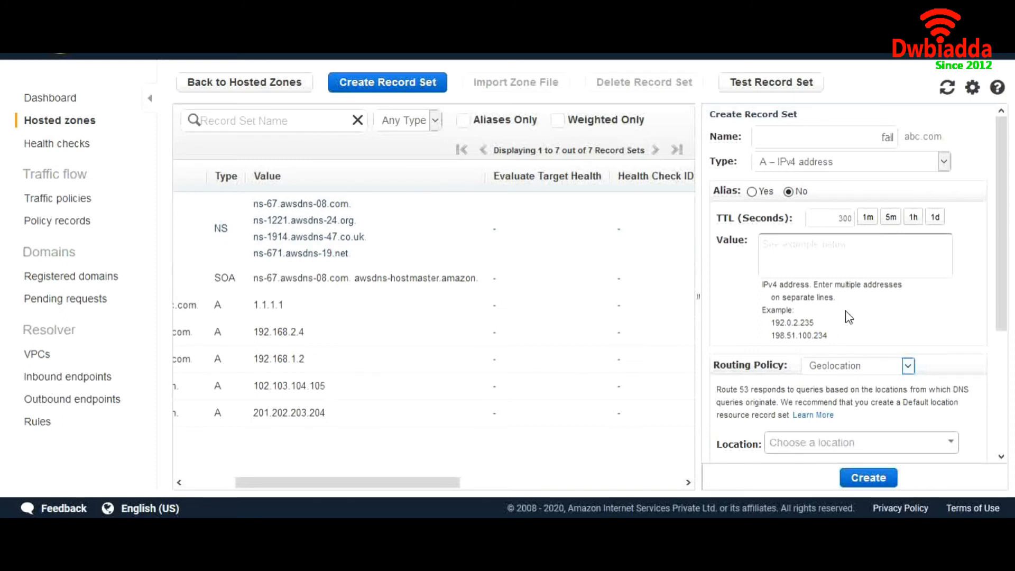
- Rename the record from fail to geo, keeping type A – IPv4 address
scroll(633, 353, "right", 5)
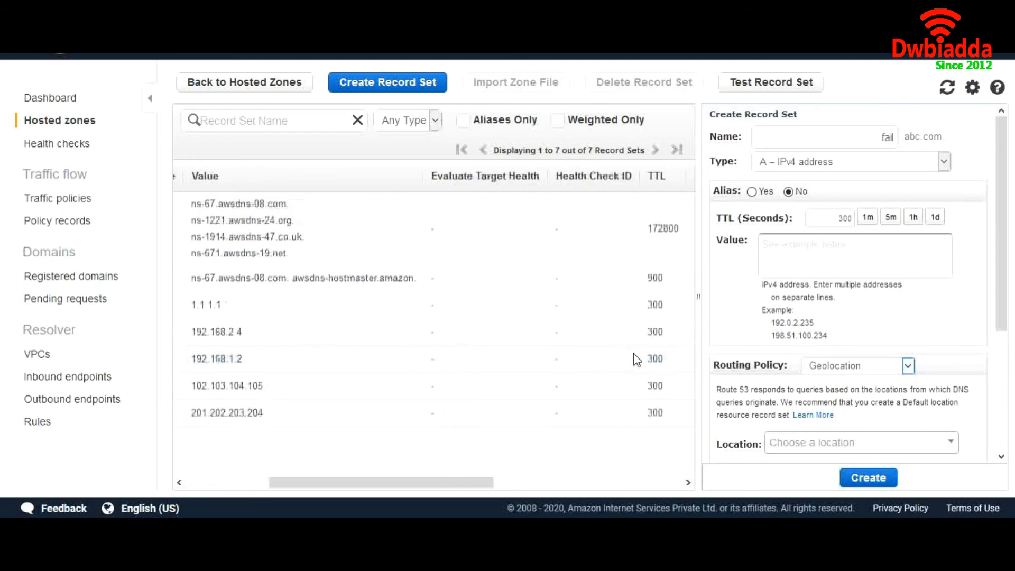
scroll(633, 354, "right", 5)
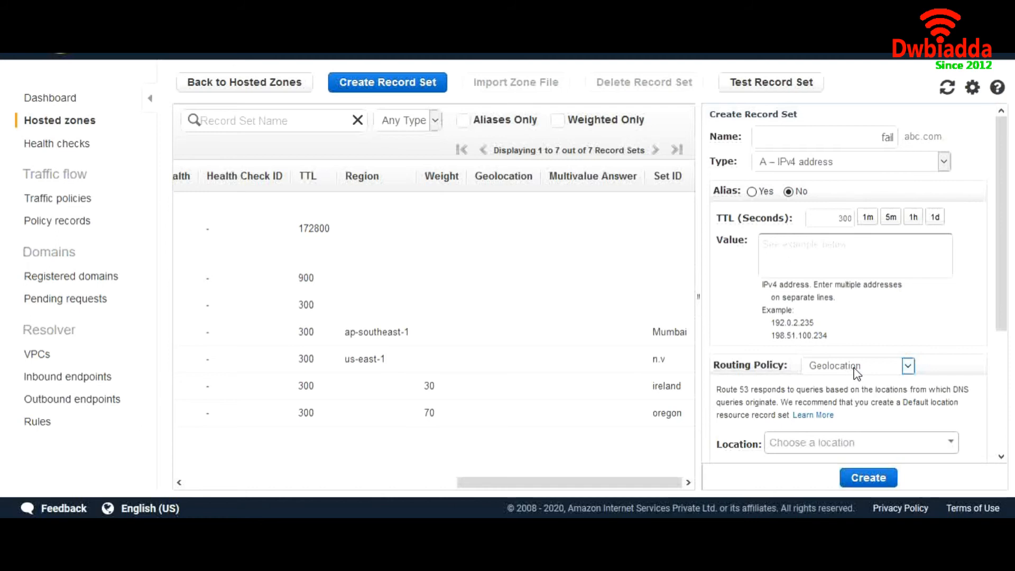
double_click(894, 137)
type("geo")
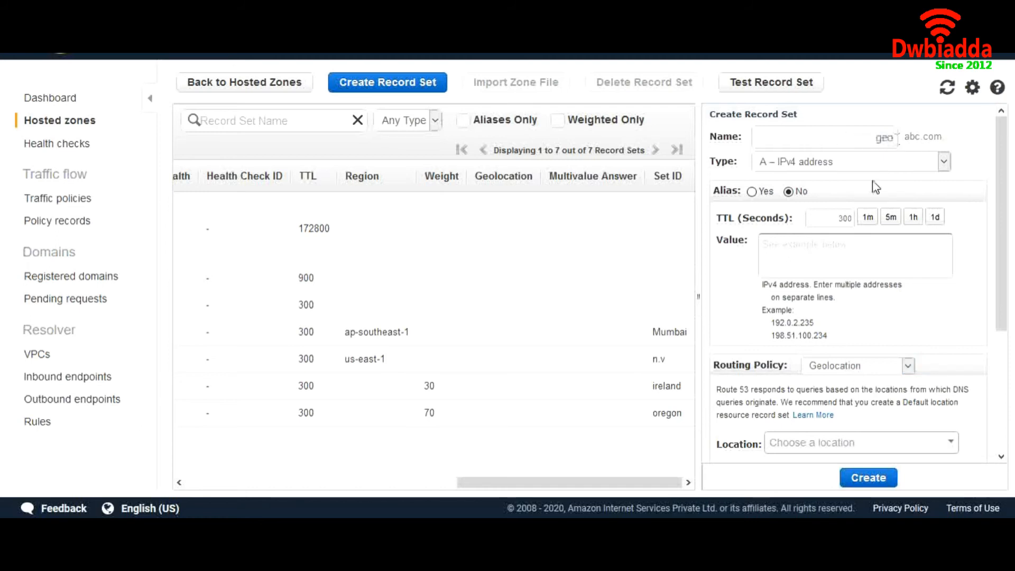
left_click(809, 163)
left_click(807, 168)
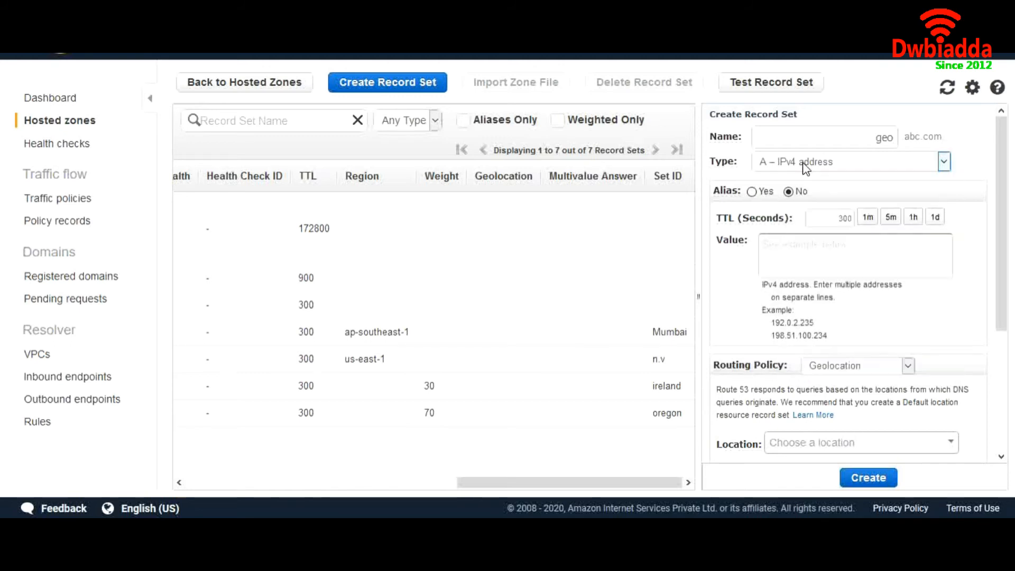
left_click(787, 258)
- Enter value 192.168.10.11 and Set ID singpore, keeping Geolocation routing
type("192")
scroll(846, 402, "down", 3)
left_click(823, 306)
type("singpore")
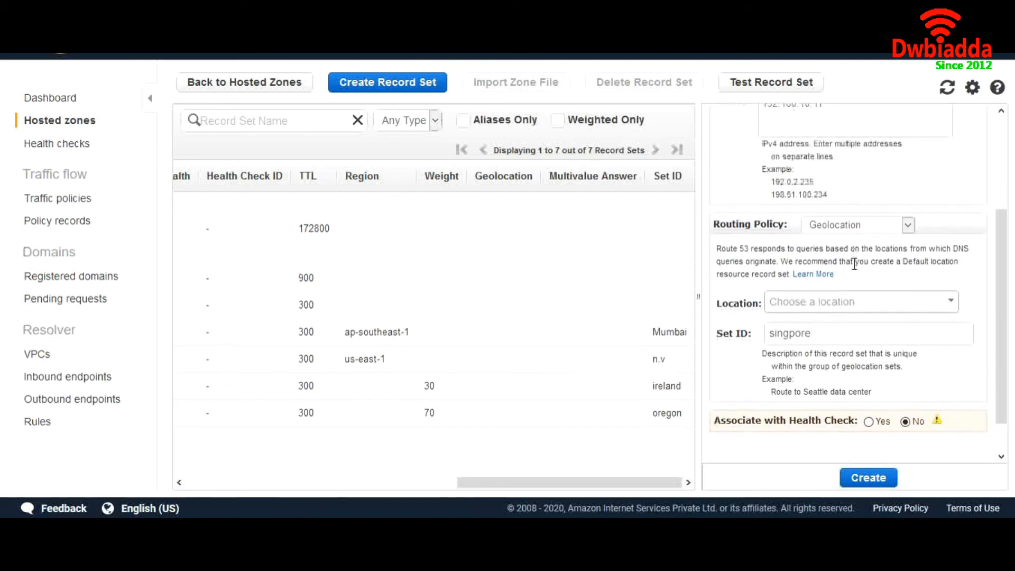
left_click(859, 227)
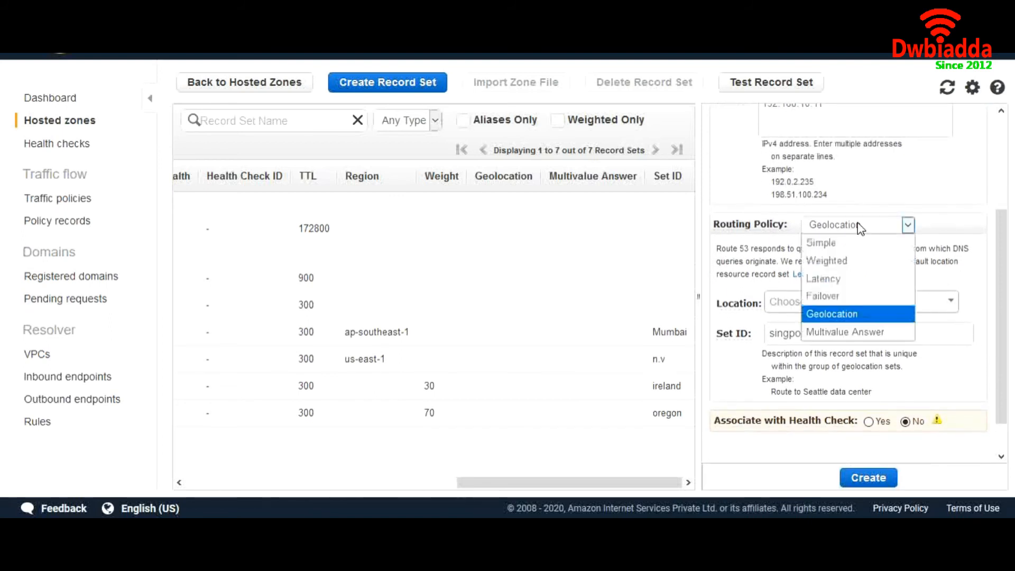
left_click(771, 254)
scroll(820, 296, "up", 1)
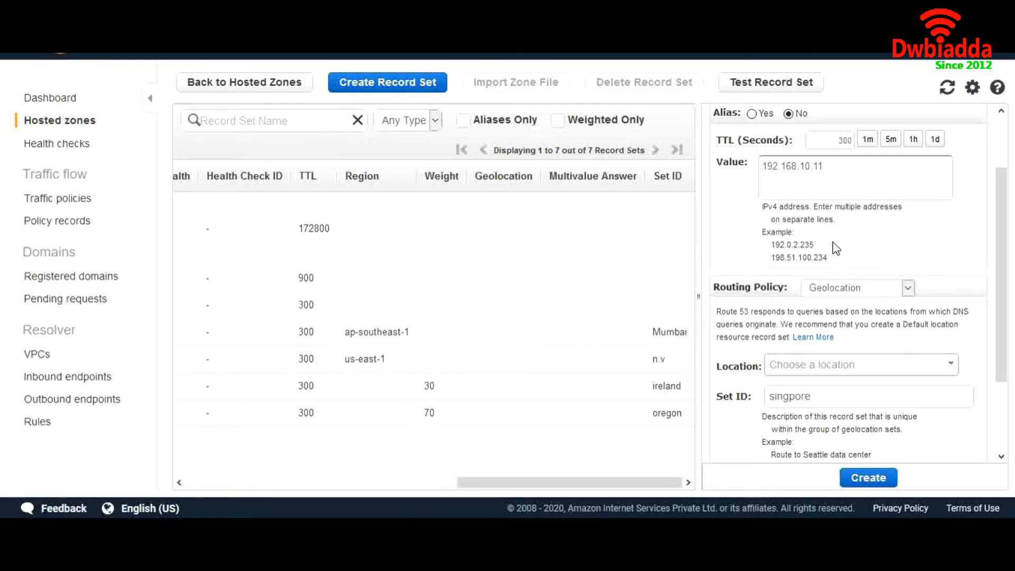
scroll(833, 242, "up", 1)
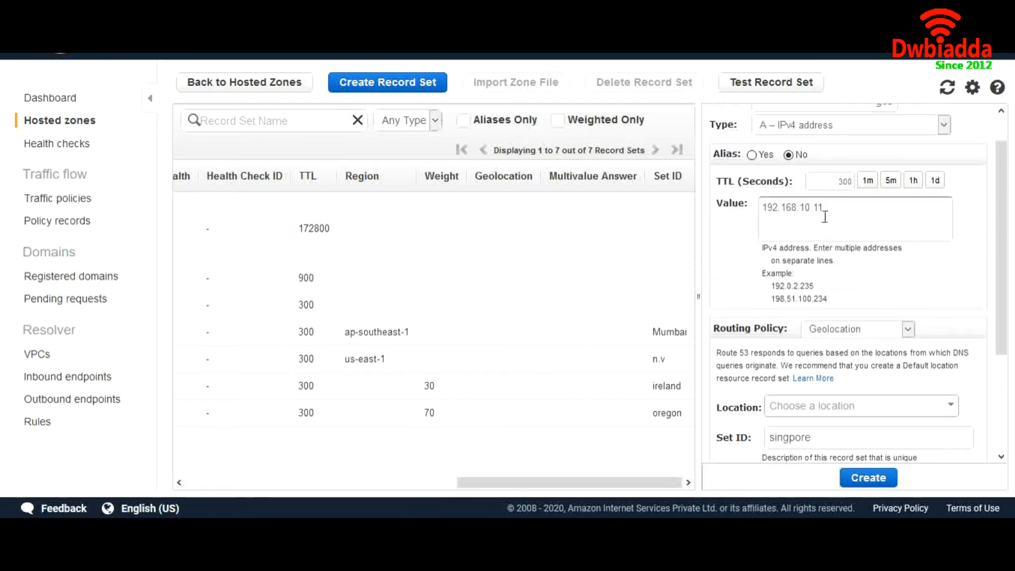
scroll(826, 264, "down", 3)
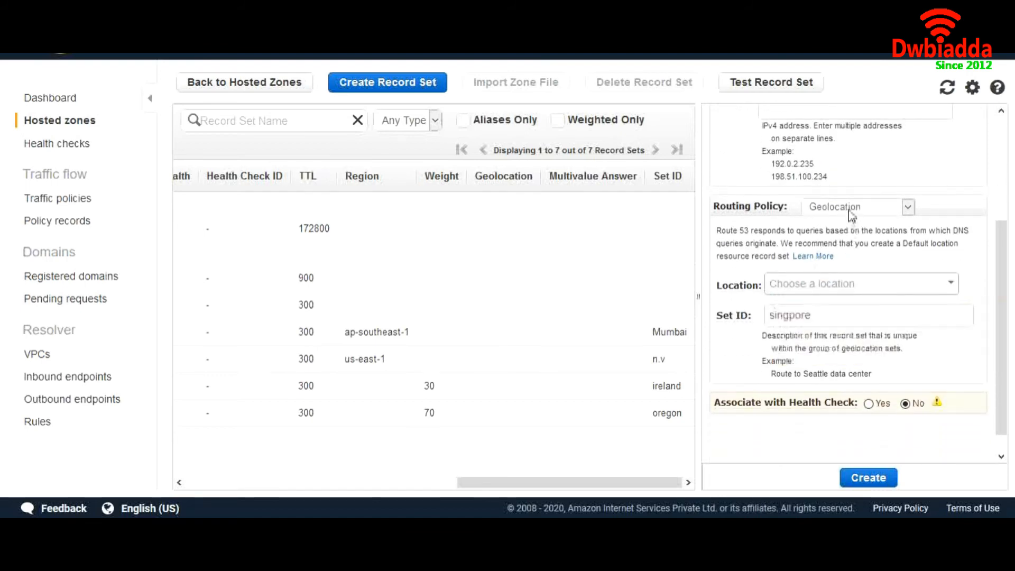
scroll(851, 214, "up", 3)
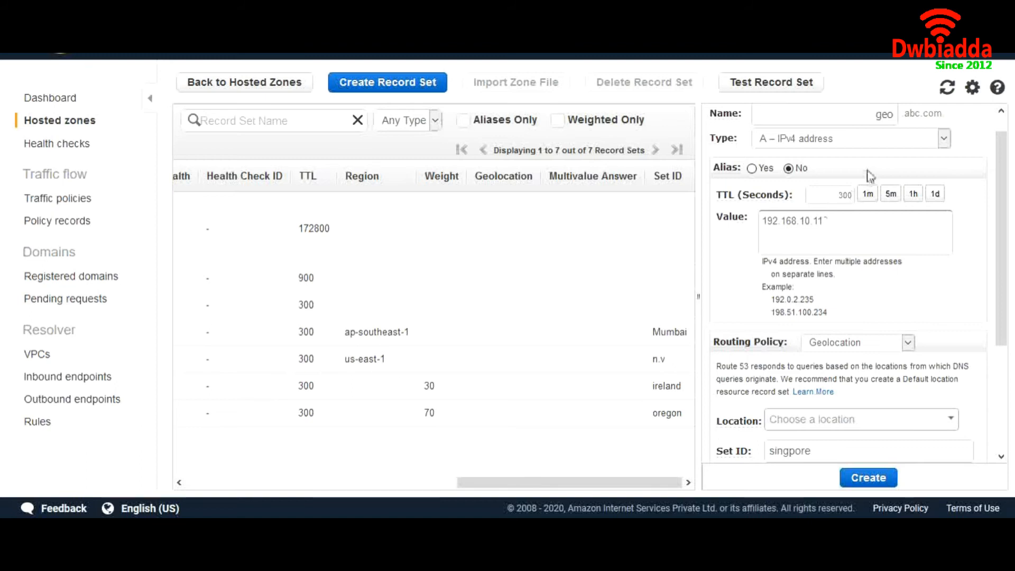
scroll(845, 279, "down", 3)
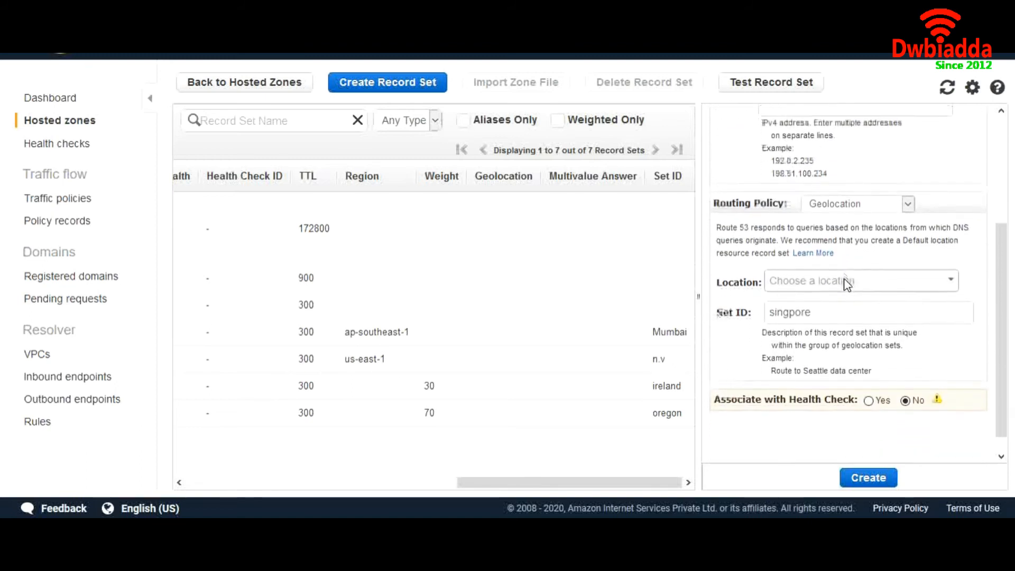
- Set the location to Canada and create the geo.abc.com record
left_click(799, 272)
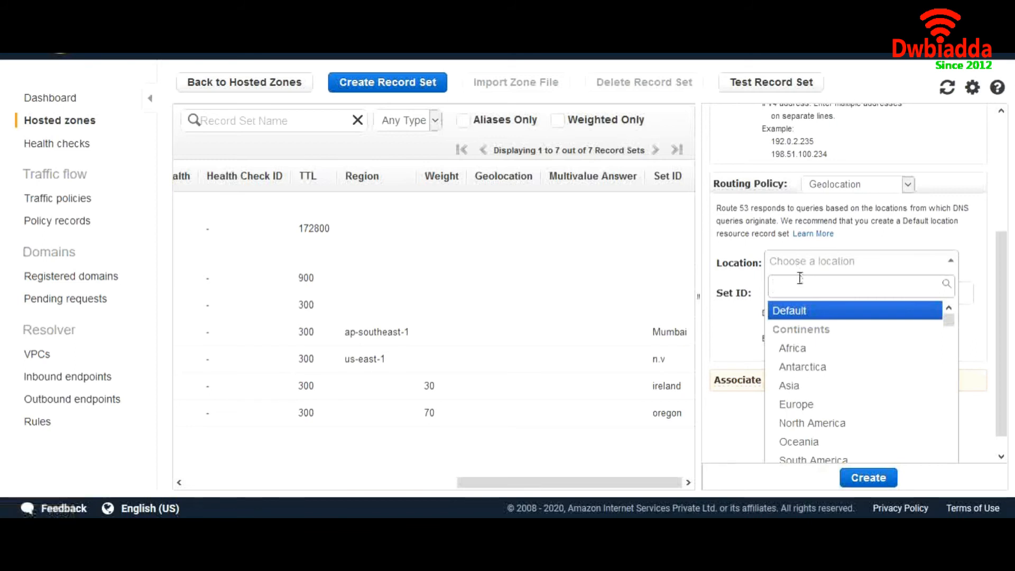
type("can")
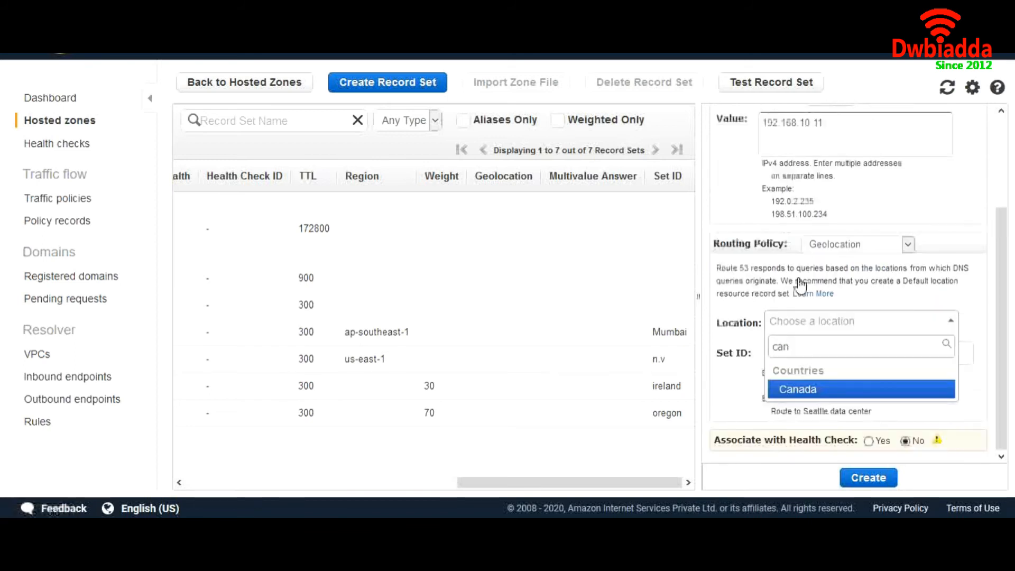
left_click(820, 391)
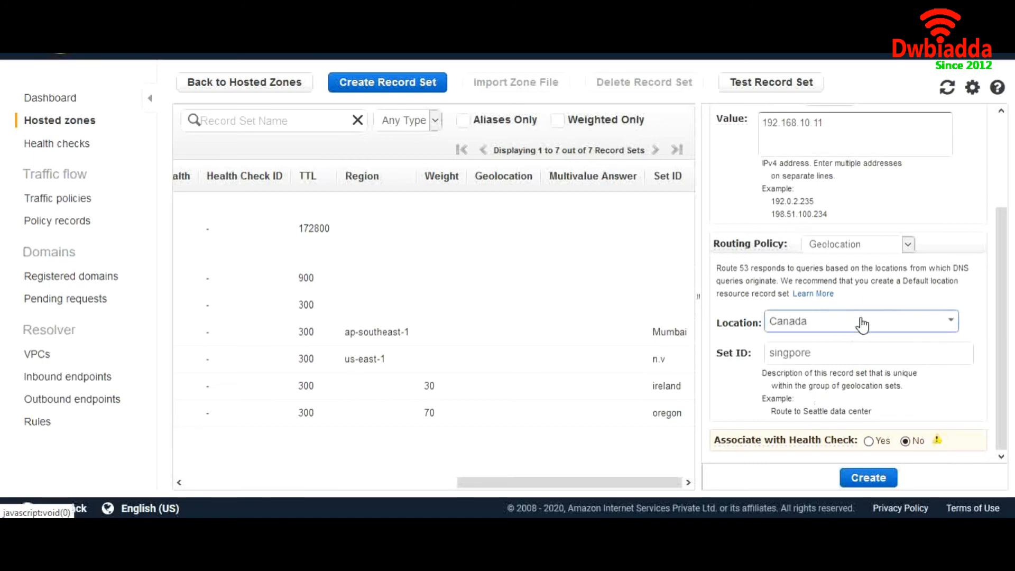
scroll(864, 320, "up", 3)
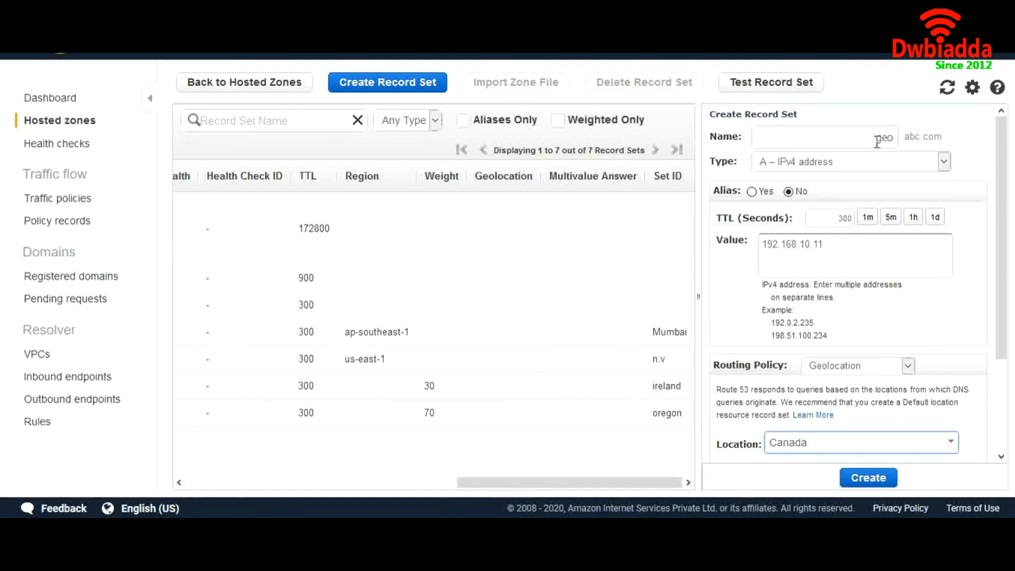
scroll(832, 247, "down", 3)
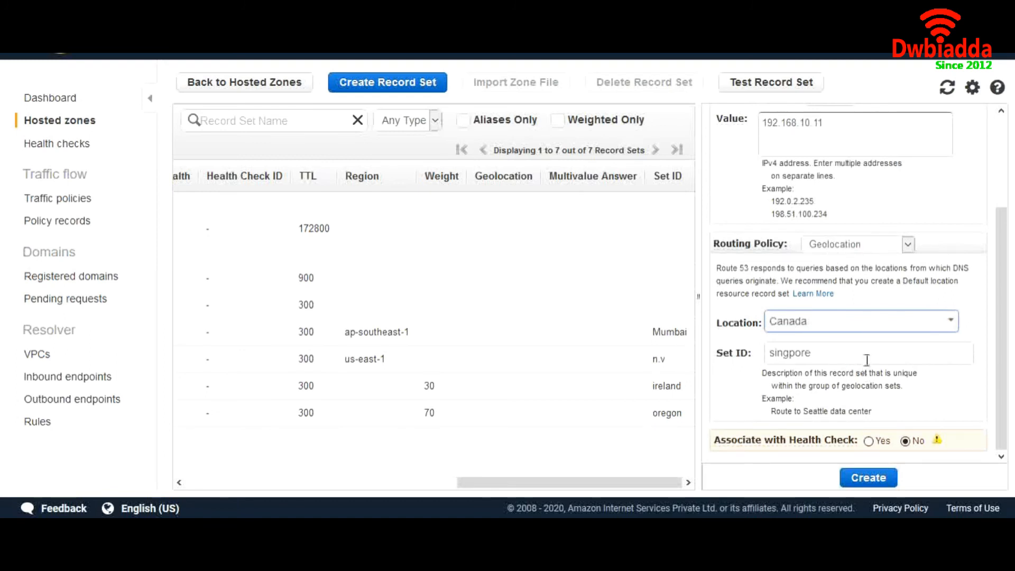
left_click(817, 324)
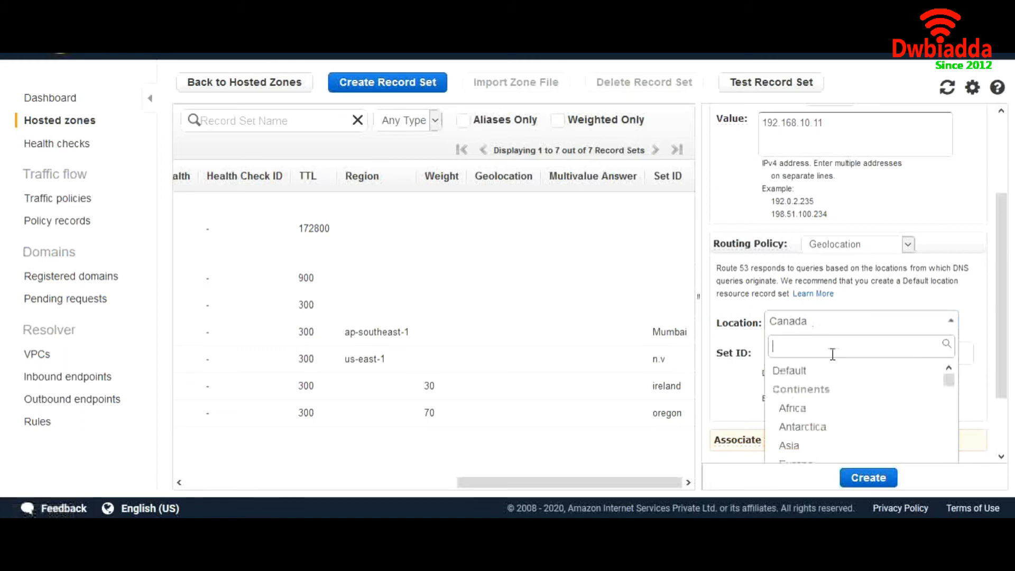
scroll(832, 354, "down", 2)
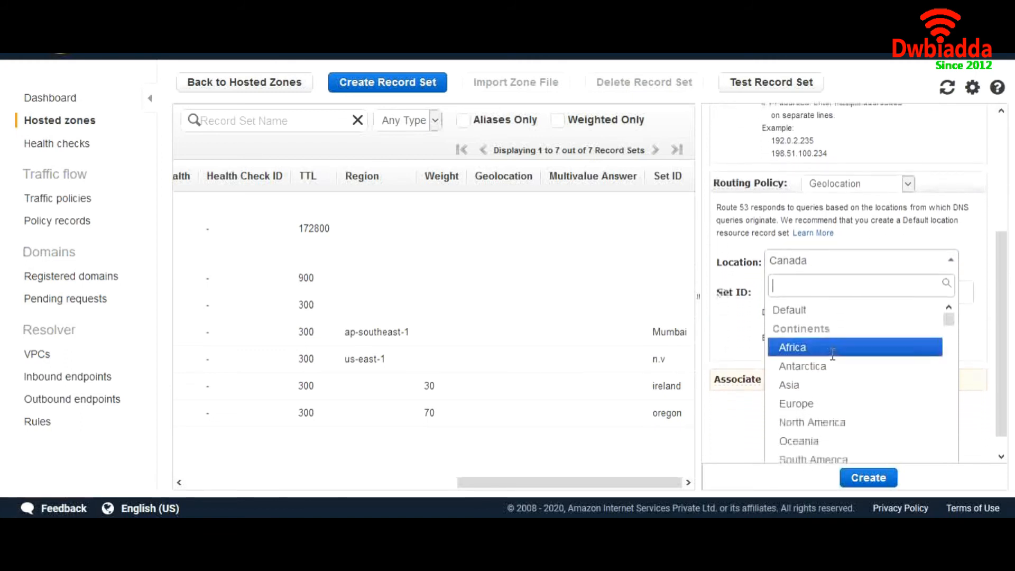
scroll(834, 390, "down", 5)
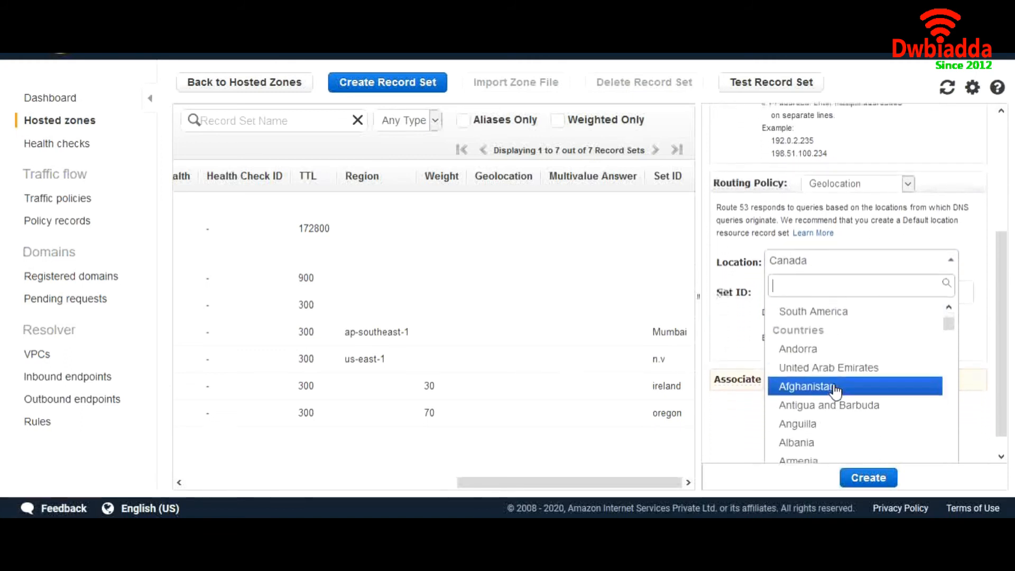
scroll(834, 390, "up", 4)
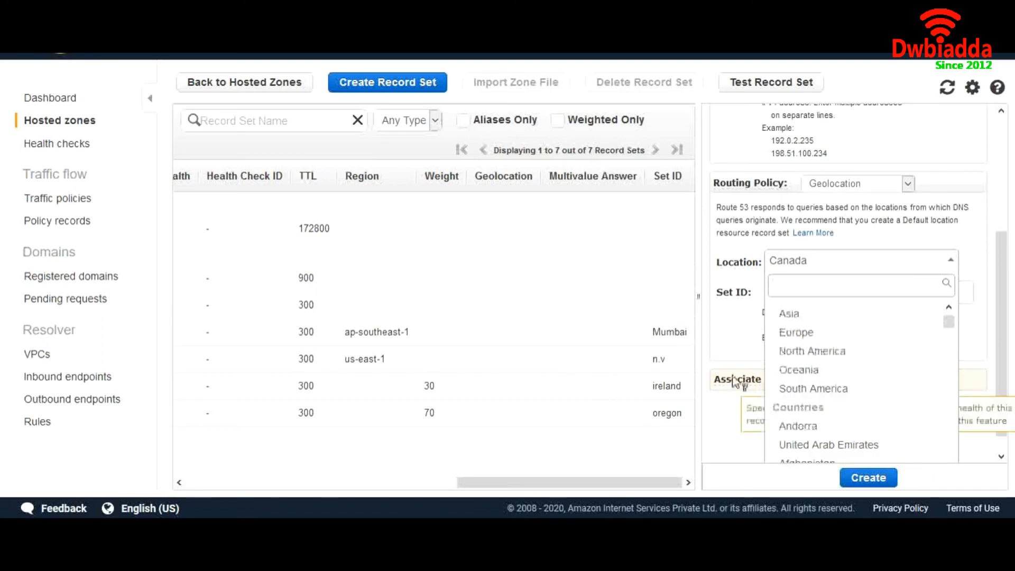
left_click(733, 417)
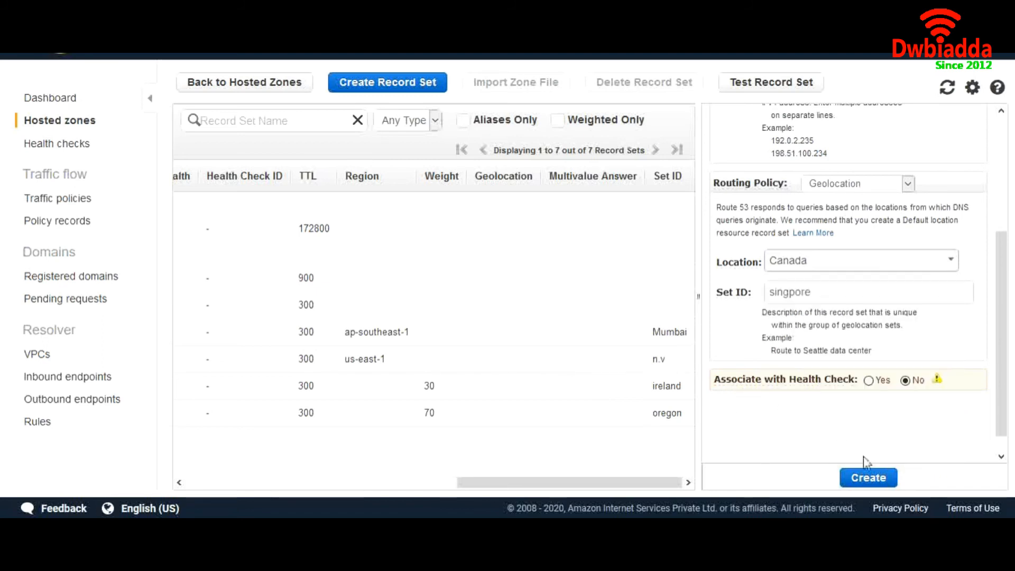
left_click(864, 478)
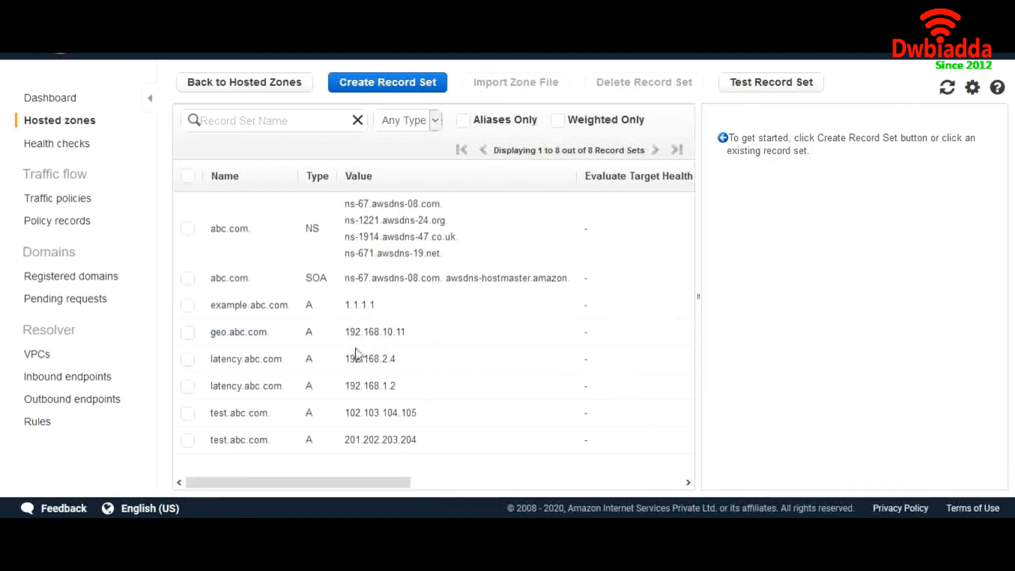
- Create a Simple-routing A record for the bare abc.com with value 202.204.206.208
scroll(389, 337, "right", 3)
scroll(390, 336, "right", 5)
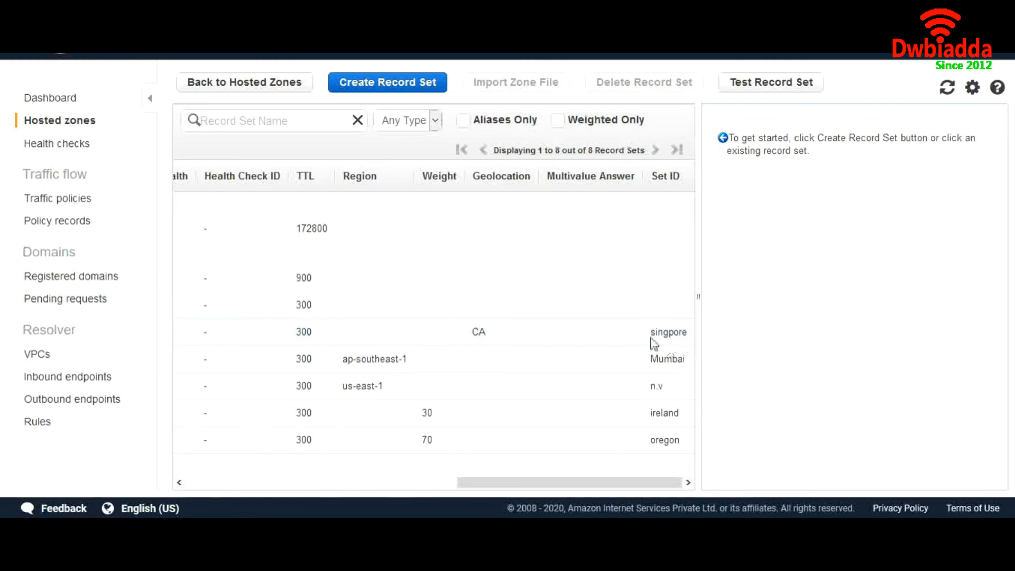
scroll(653, 344, "left", 5)
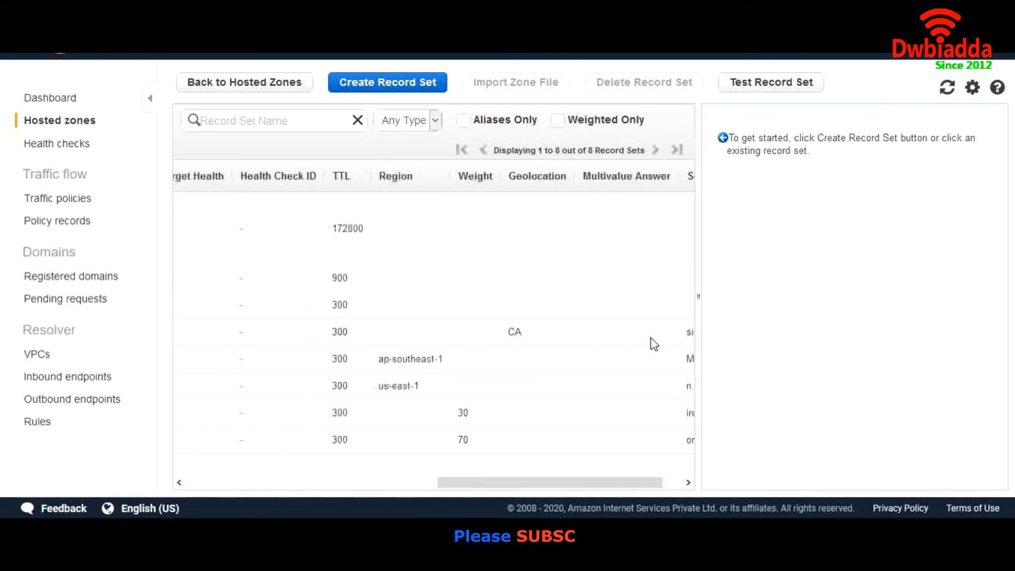
scroll(654, 344, "left", 3)
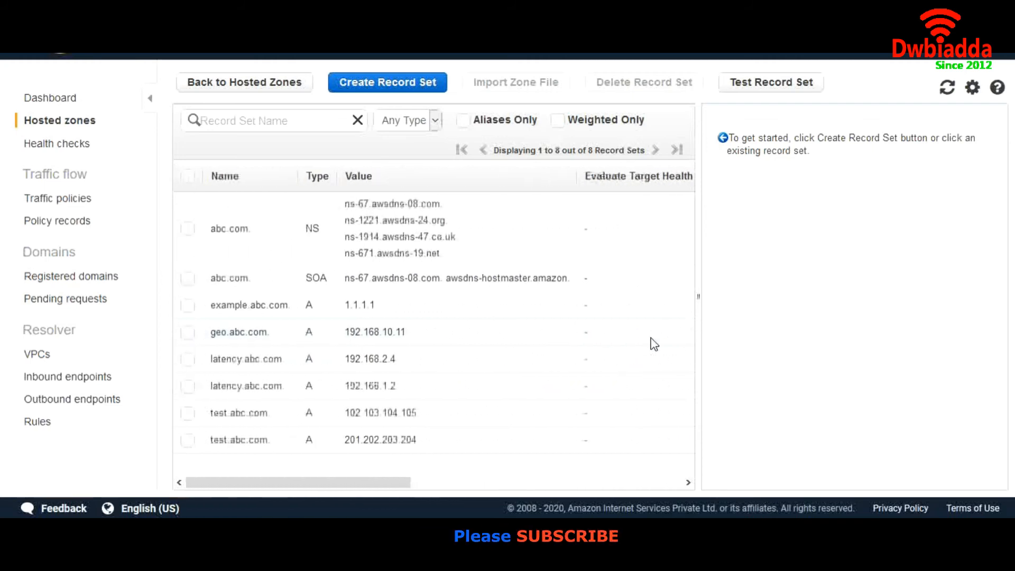
left_click(395, 93)
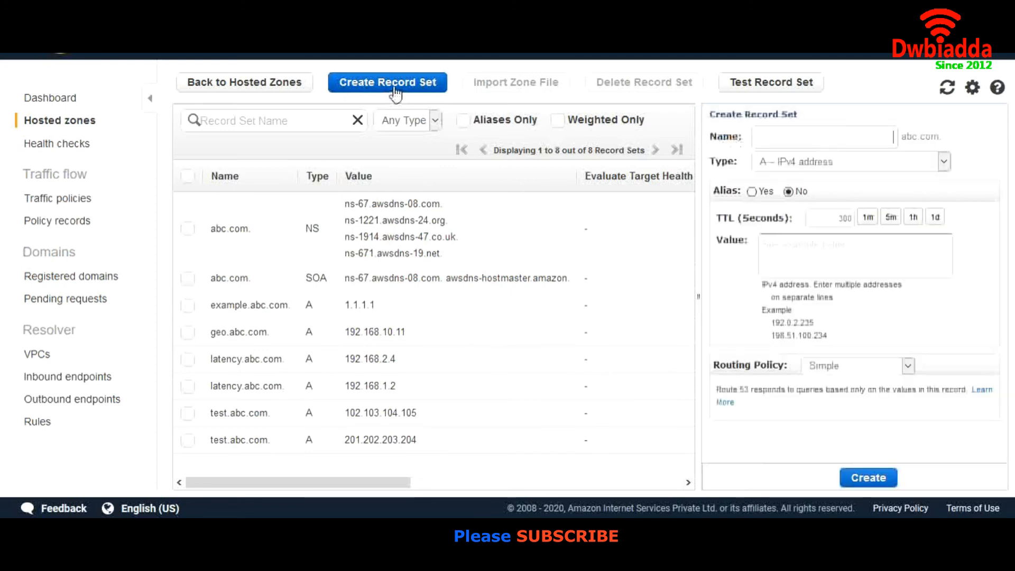
left_click(846, 366)
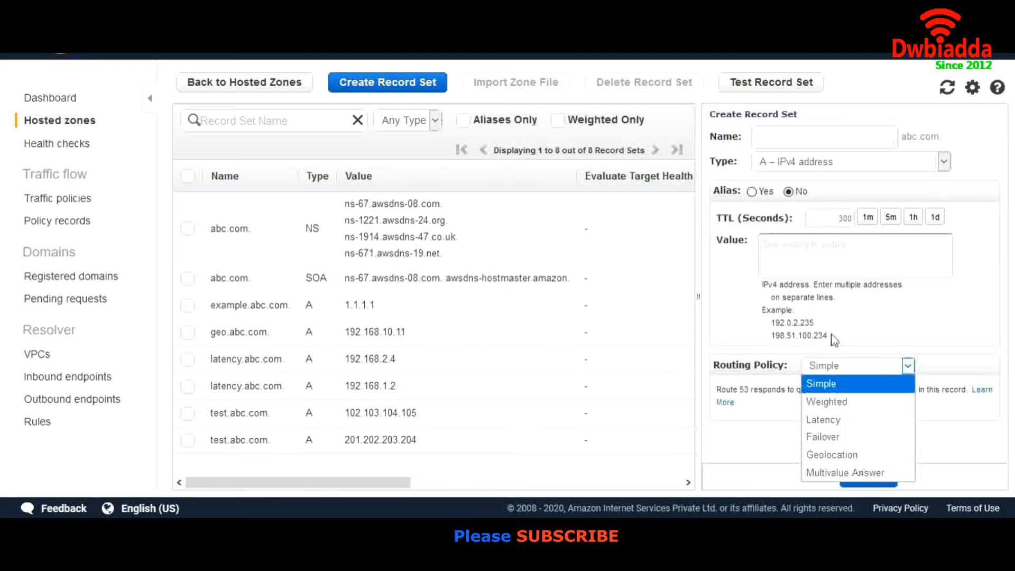
left_click(867, 144)
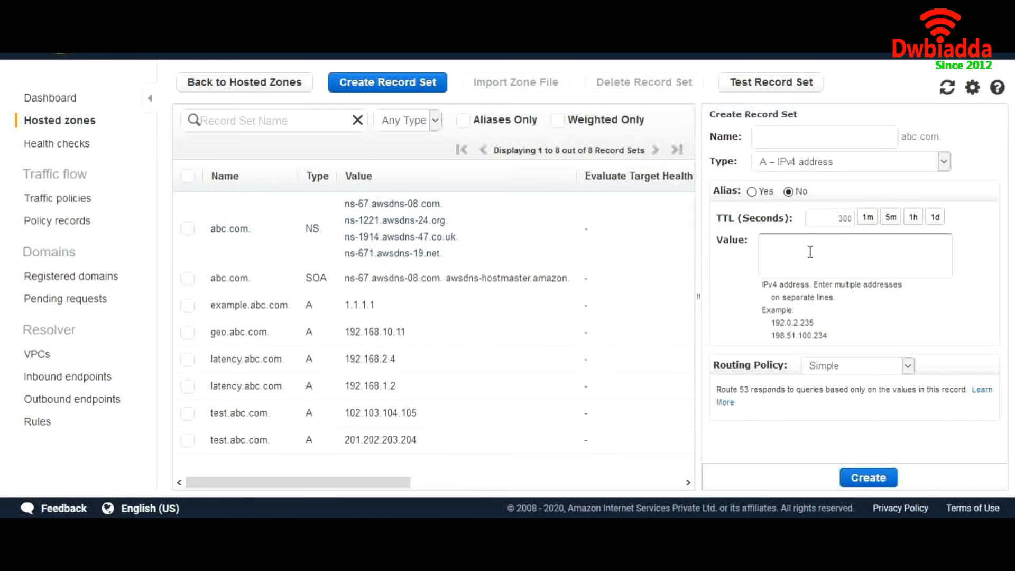
type("202.204.206.208")
left_click(868, 479)
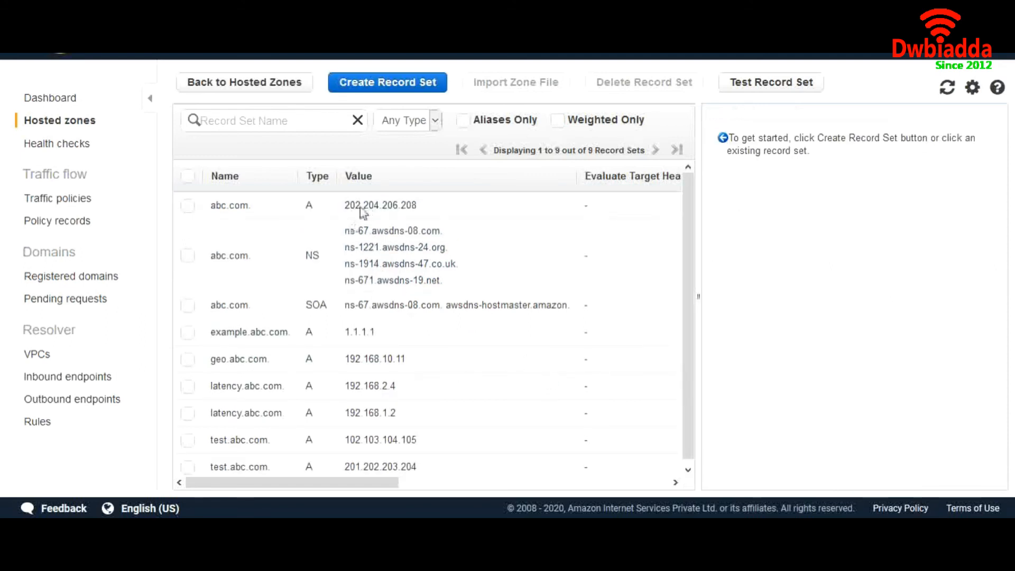
- Try creating an abc.com A record for 101.102.103.104 and inspect the 'already exists' error
left_click(411, 89)
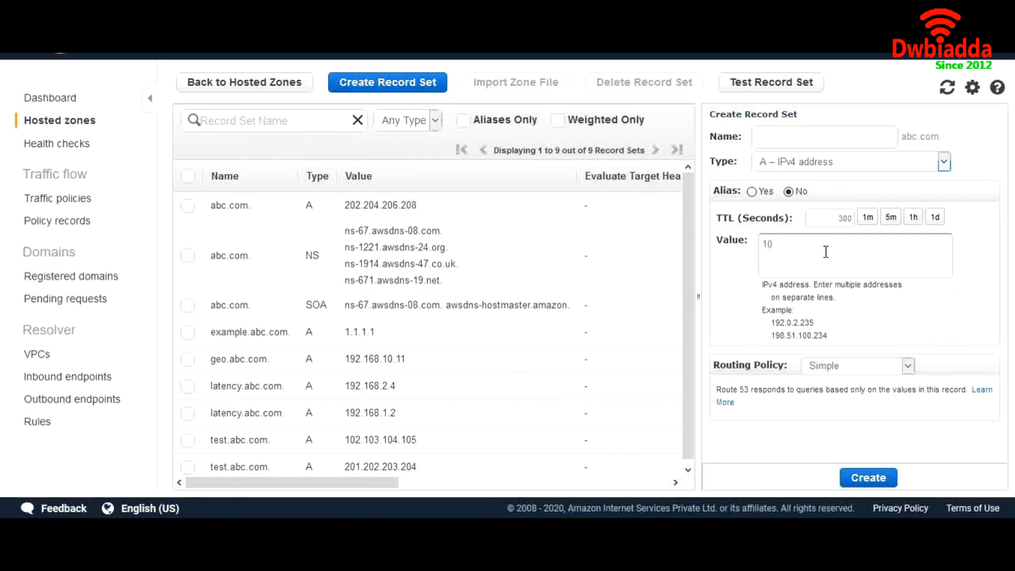
type(".102.103.104")
left_click(884, 479)
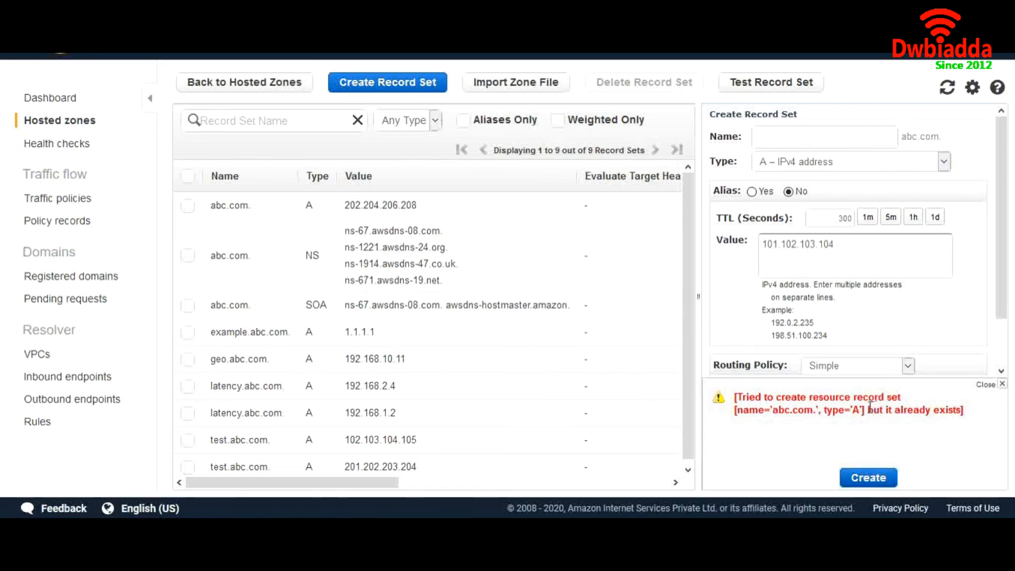
left_click_drag(868, 408, 961, 404)
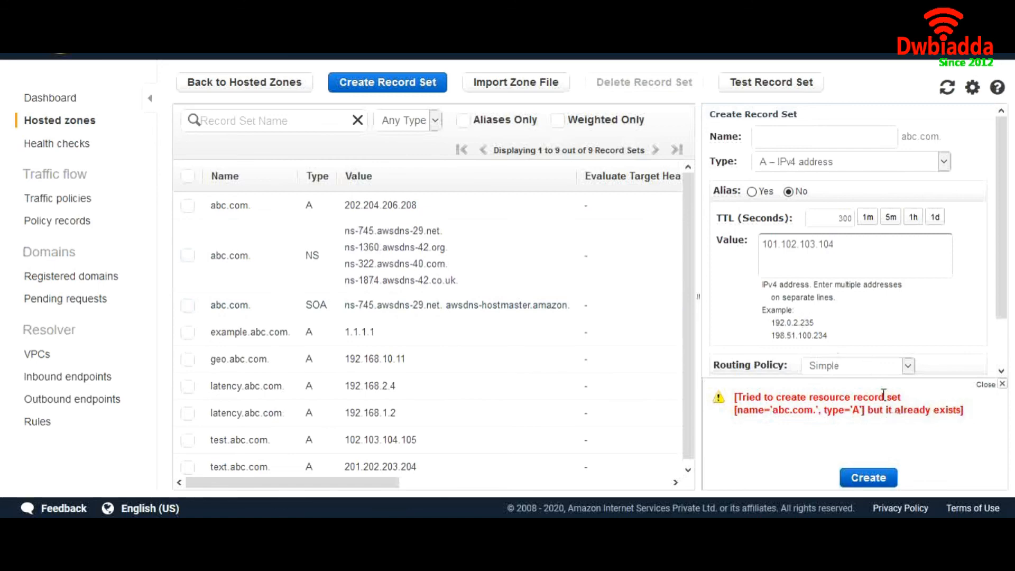
- Confirm Simple routing and open the existing abc.com A record 202.204.206.208
left_click(877, 369)
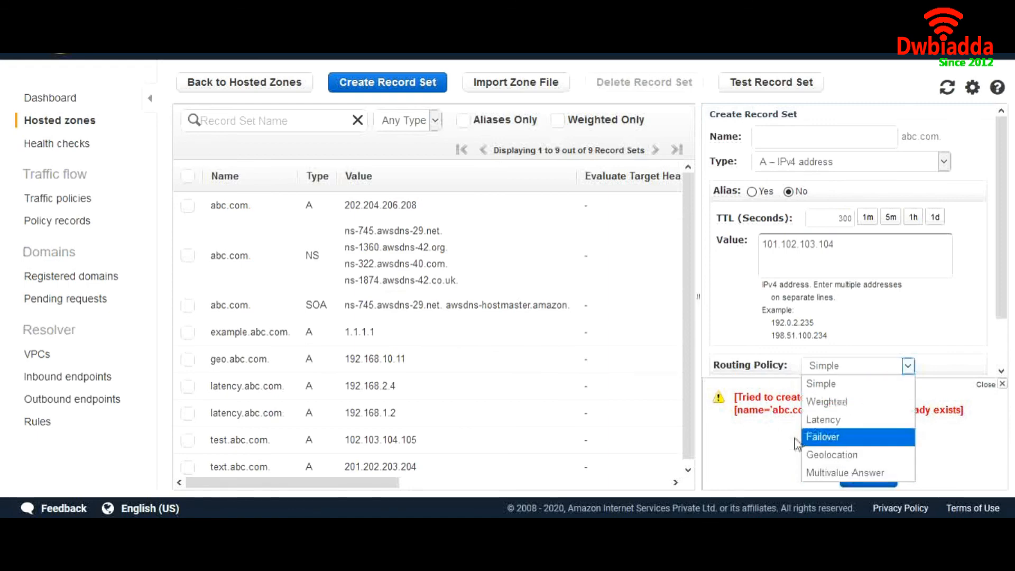
left_click(700, 310)
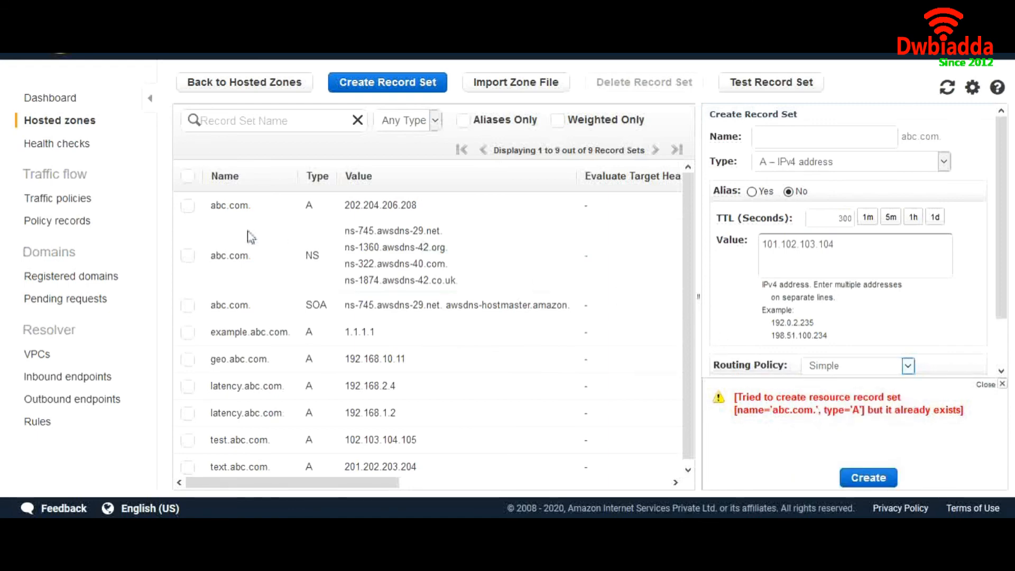
left_click(189, 206)
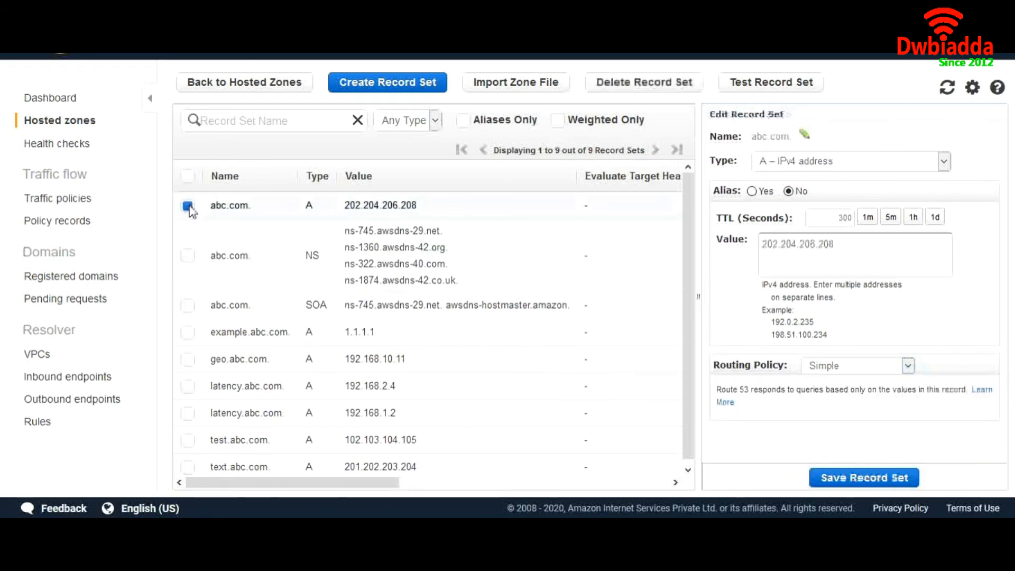
- Delete the simple abc.com A record and recreate 202.204.206.208 as Multivalue Answer, Set ID Test
left_click(642, 92)
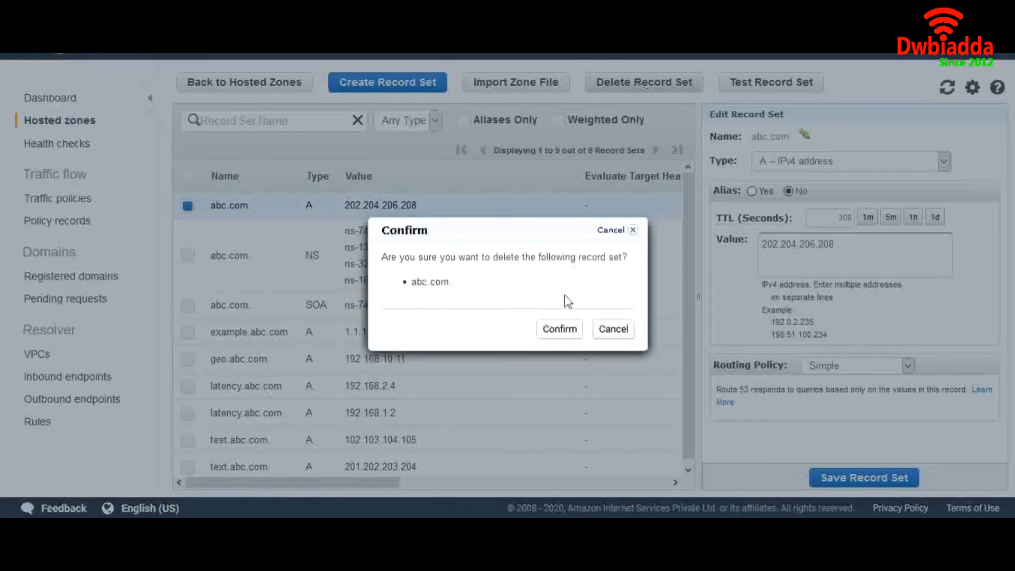
left_click(559, 332)
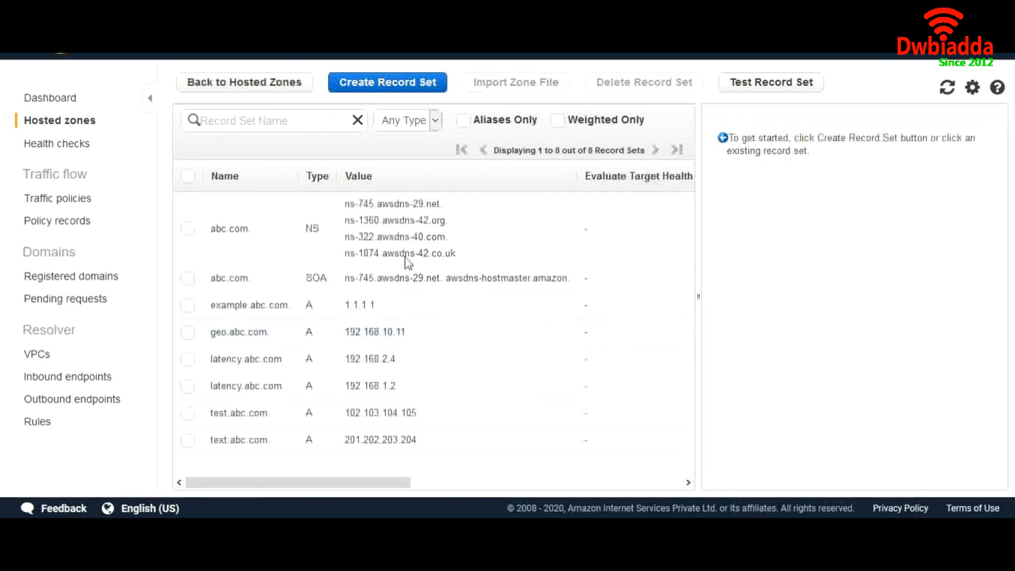
left_click(368, 90)
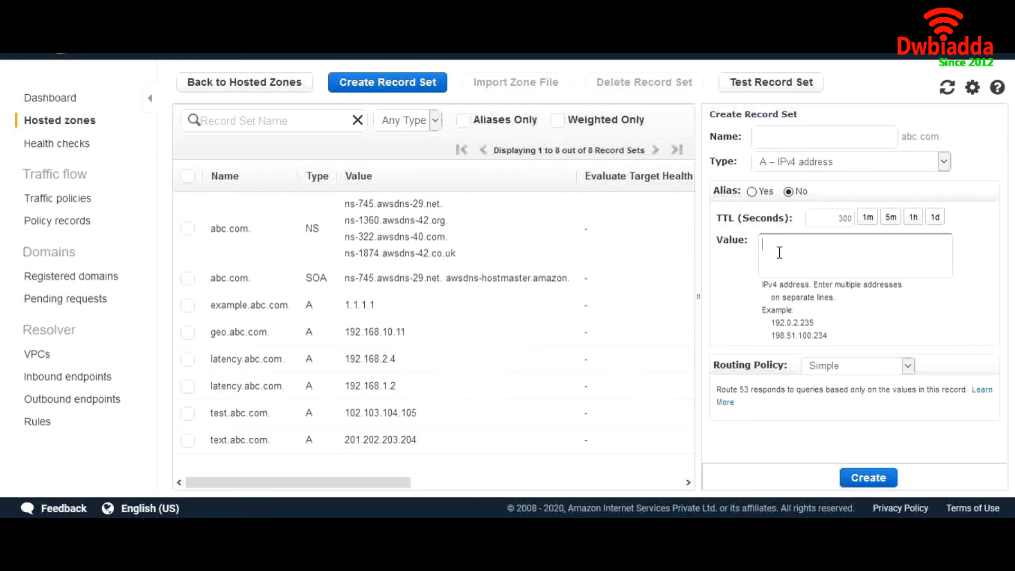
type("202.204.206.208")
left_click(845, 365)
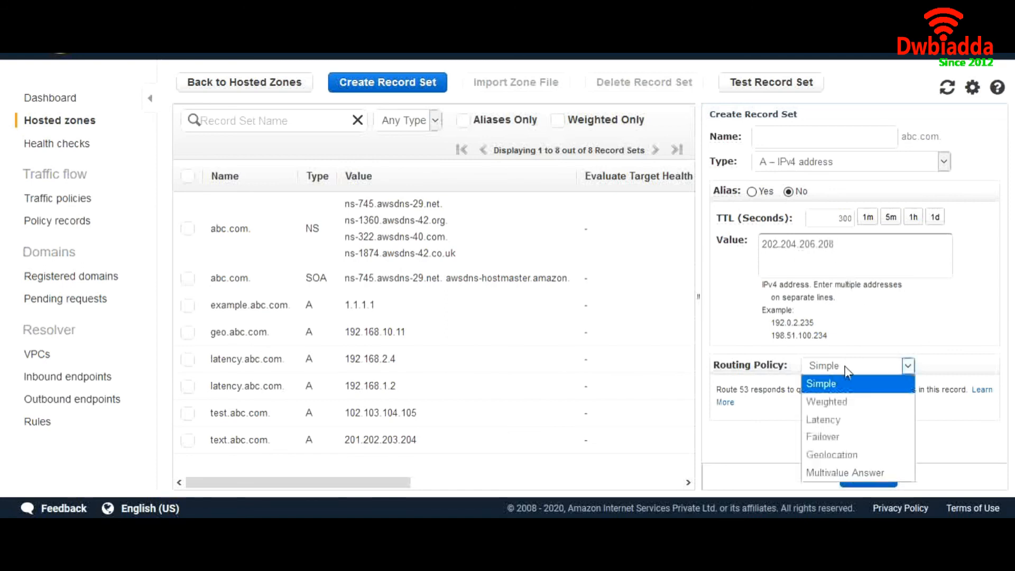
left_click(837, 468)
left_click(804, 402)
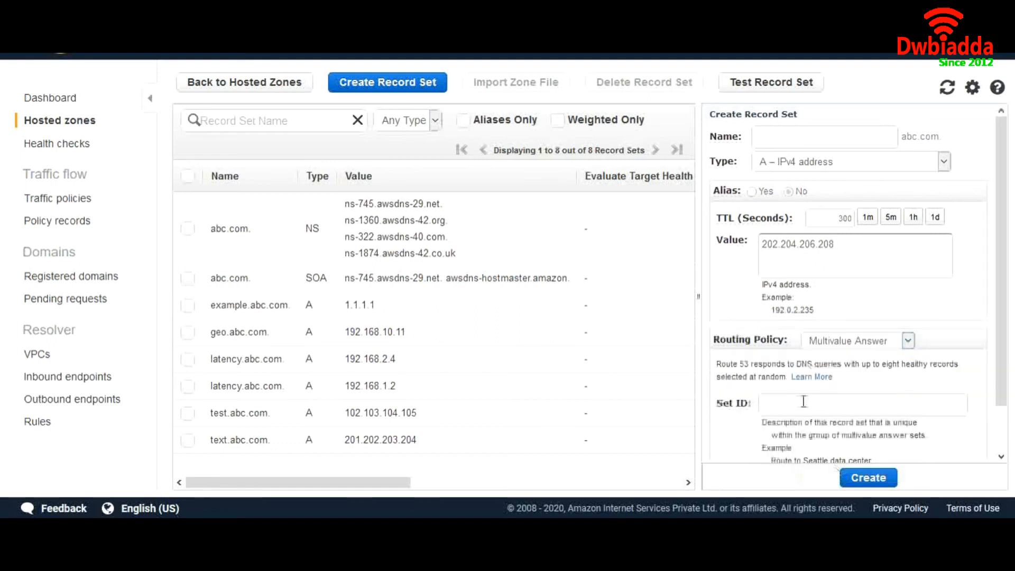
type("Test")
left_click(877, 477)
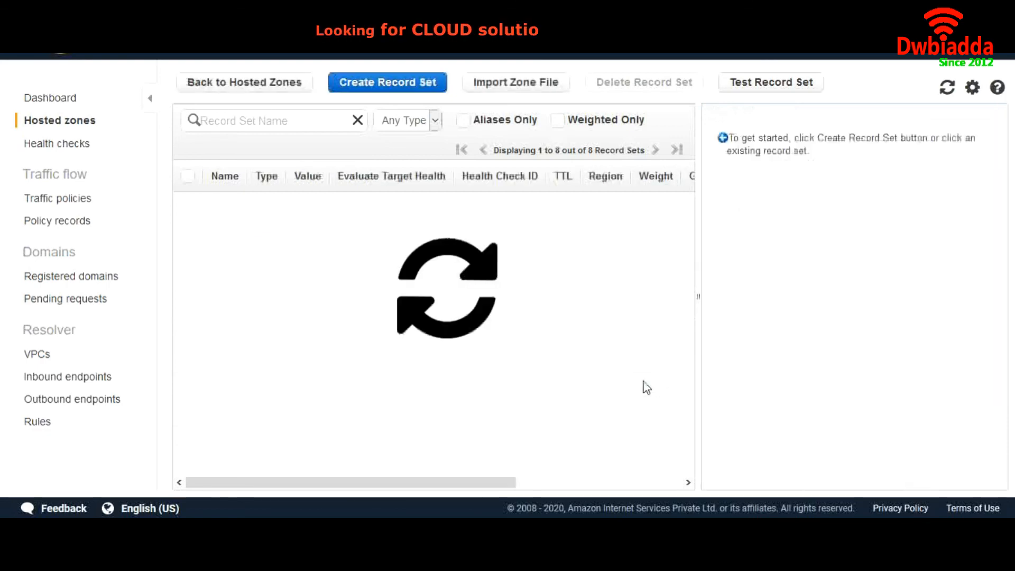
- Create an abc.com A record with value 192.168.1.10, Multivalue Answer routing, Set ID test2
left_click(397, 90)
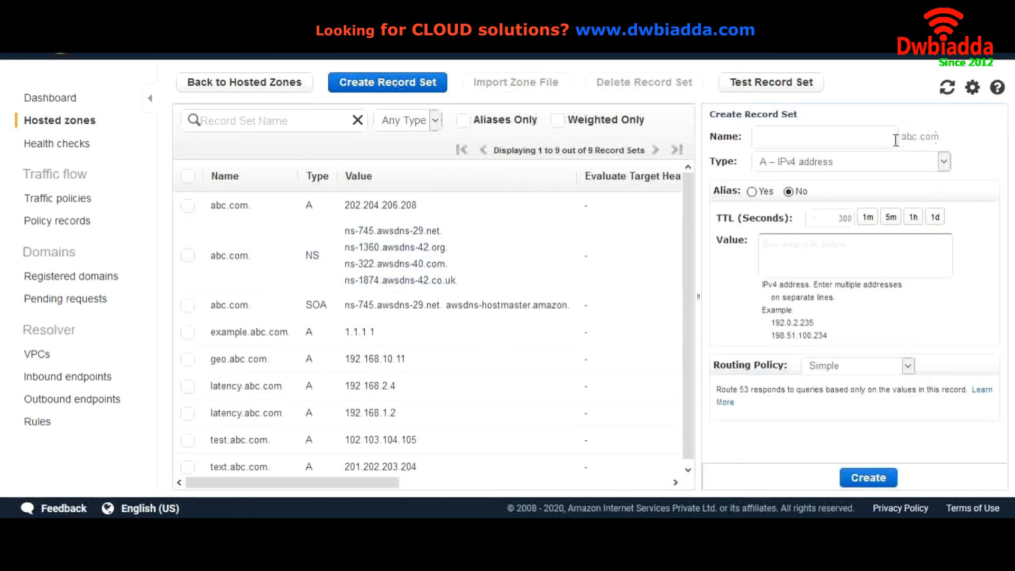
left_click(799, 261)
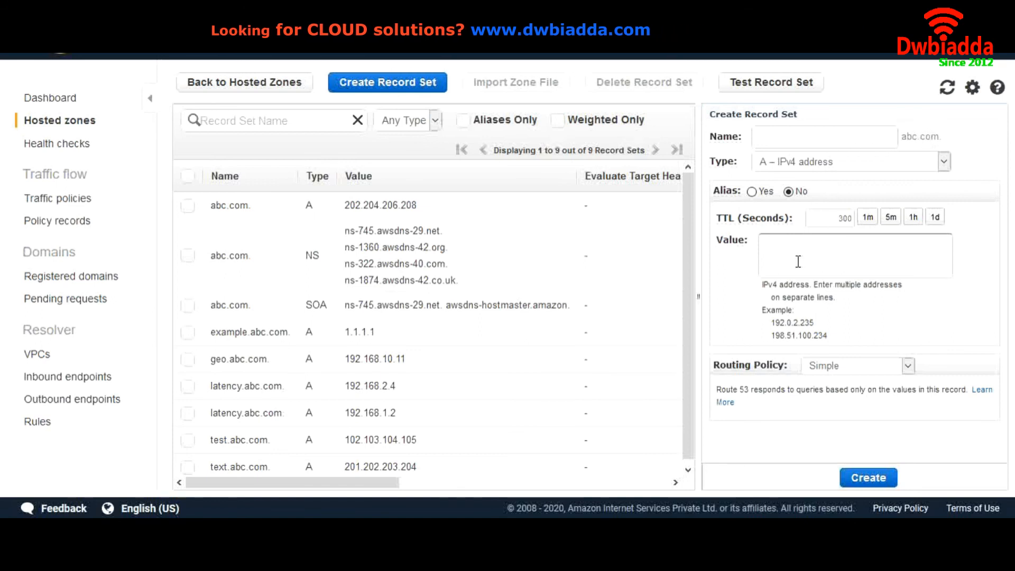
type("1")
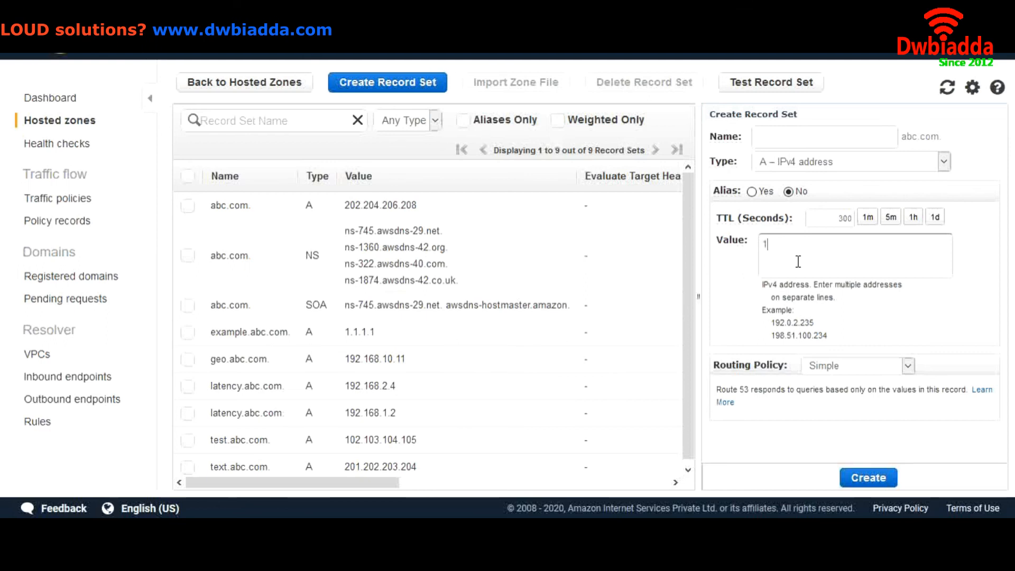
type("92")
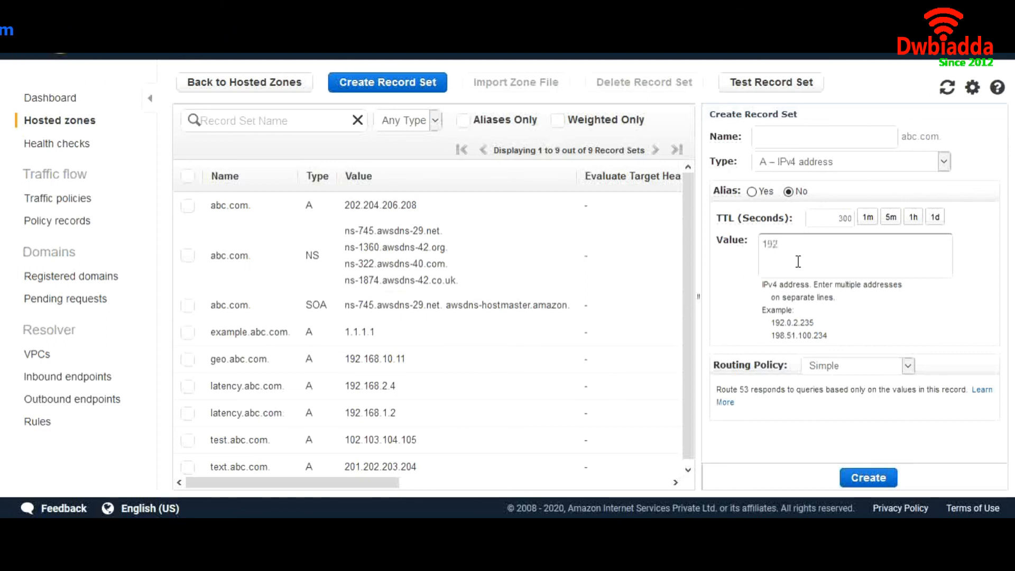
type(".168.1.10")
left_click(833, 364)
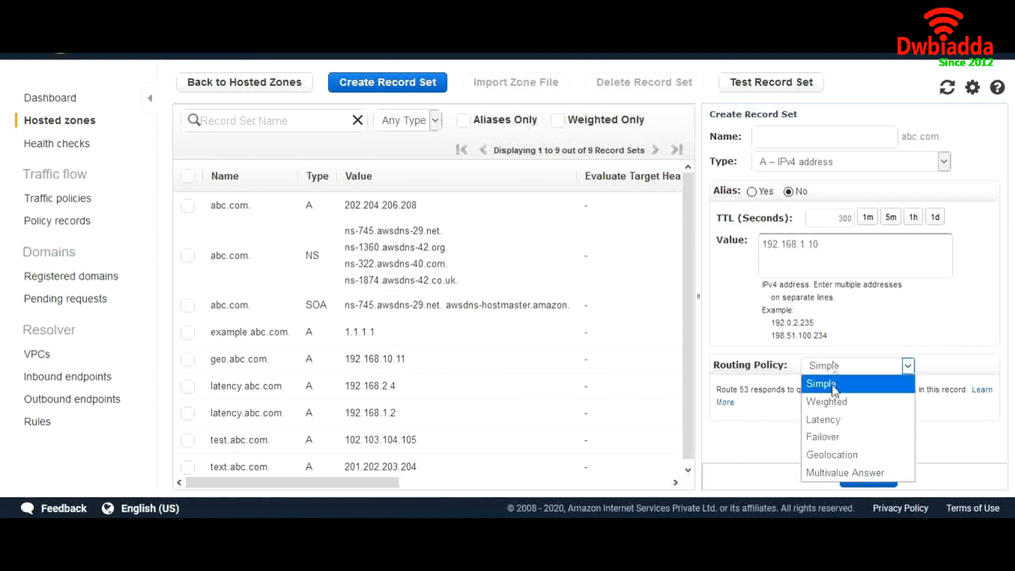
left_click(828, 472)
left_click(816, 408)
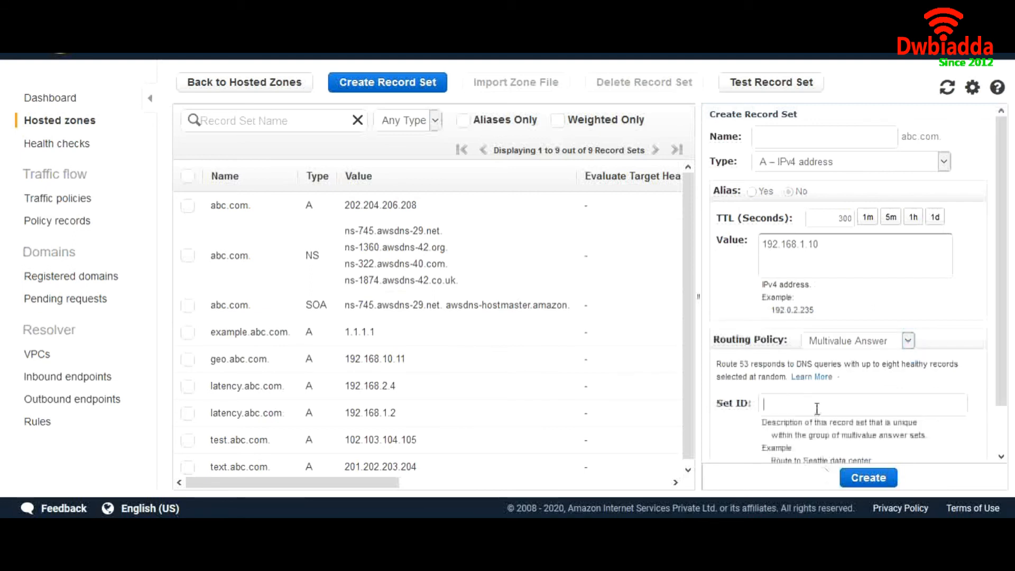
type("test2")
left_click(861, 478)
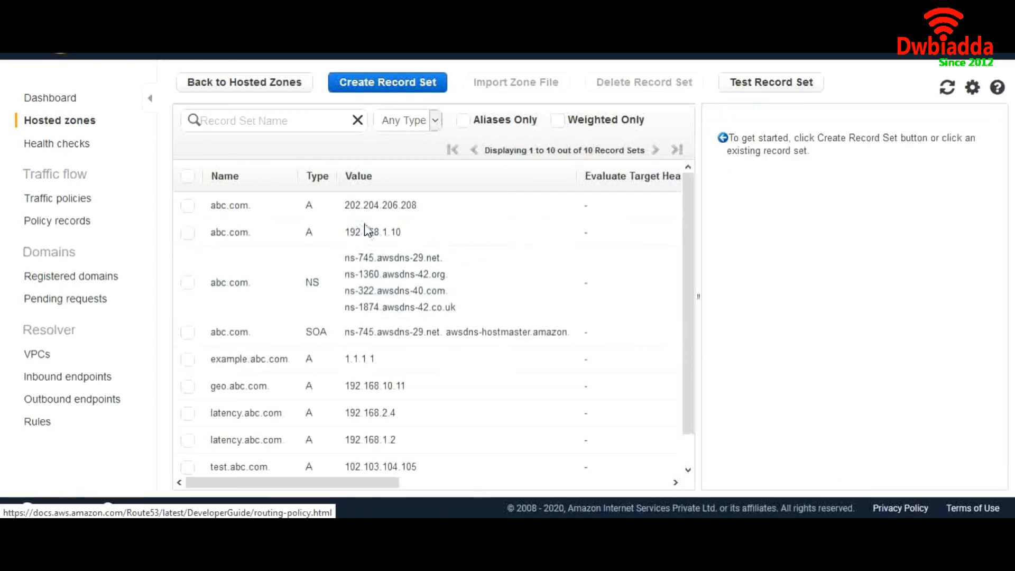